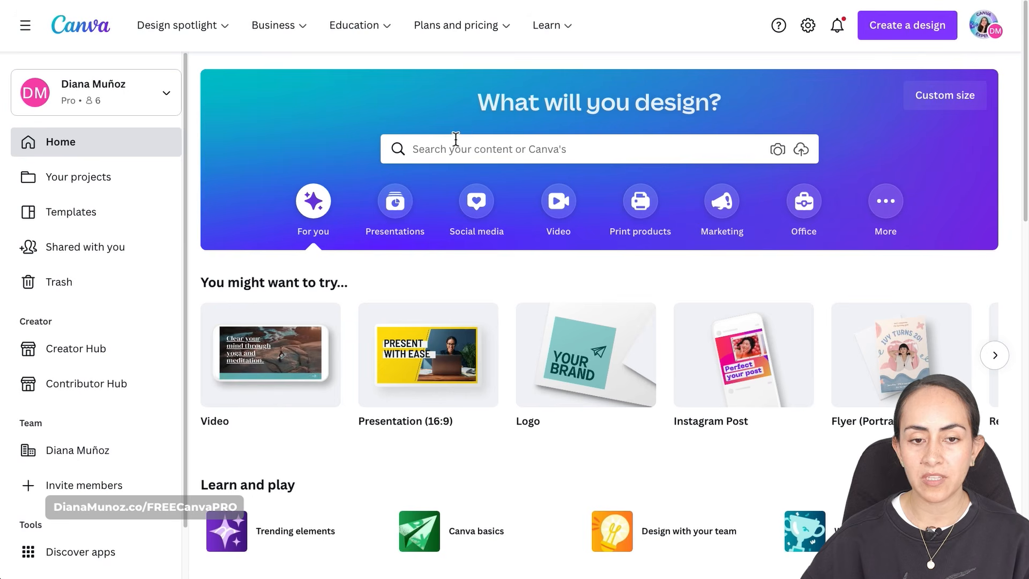
Search the templates for "youtube intro" and create a blank YouTube Intro design
left_click(441, 148)
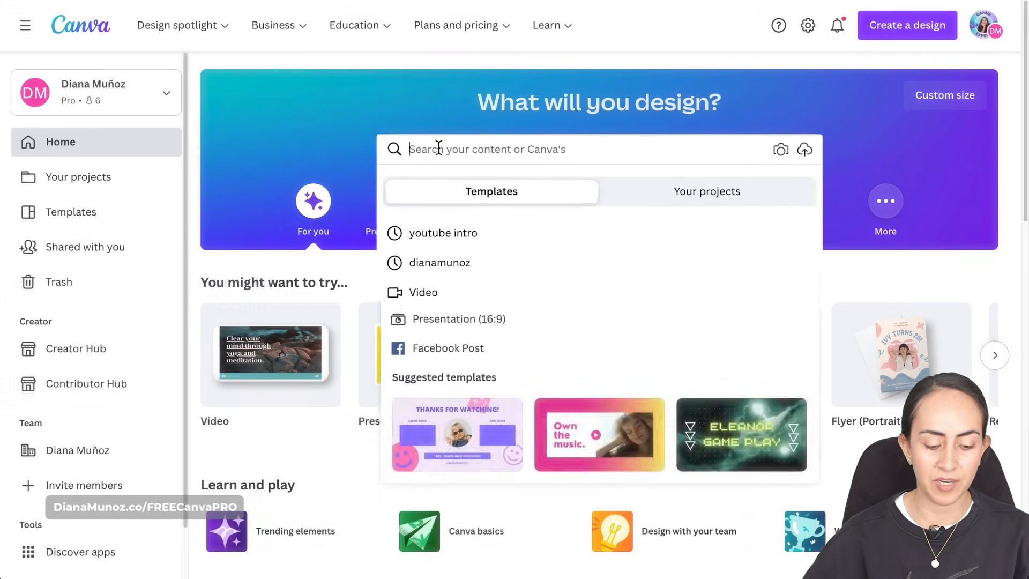
type("youtube intro")
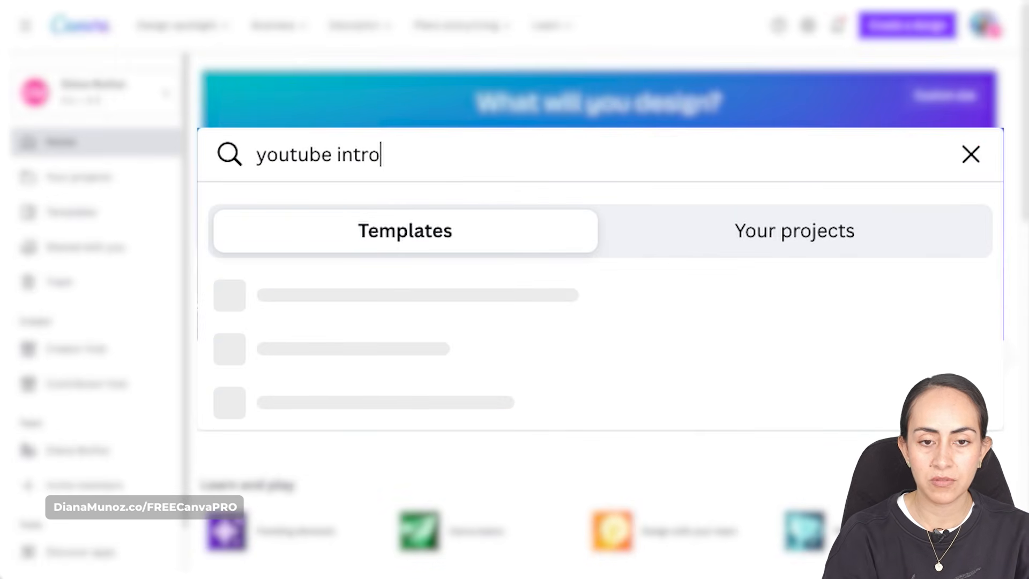
key("Return")
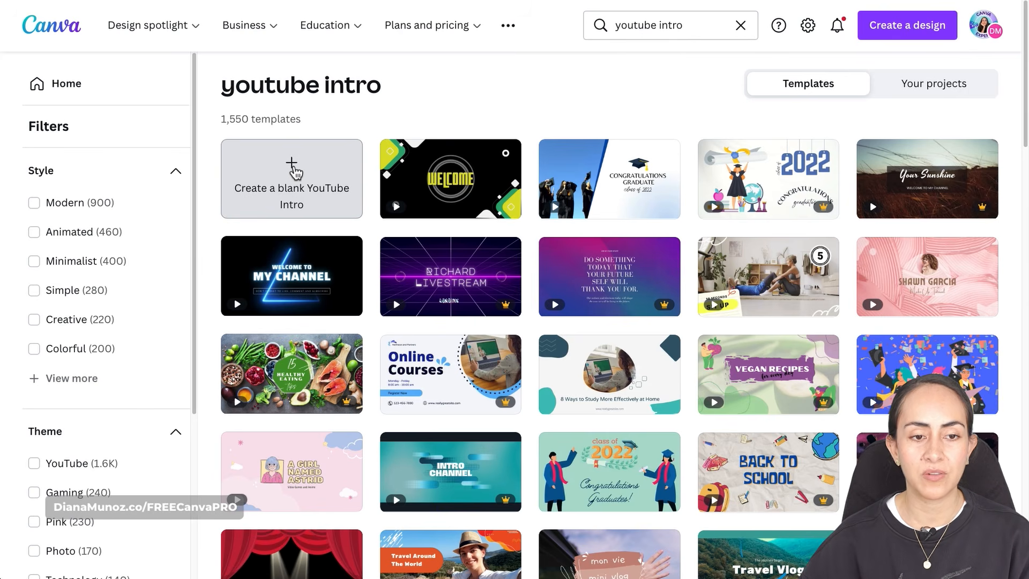
left_click(295, 163)
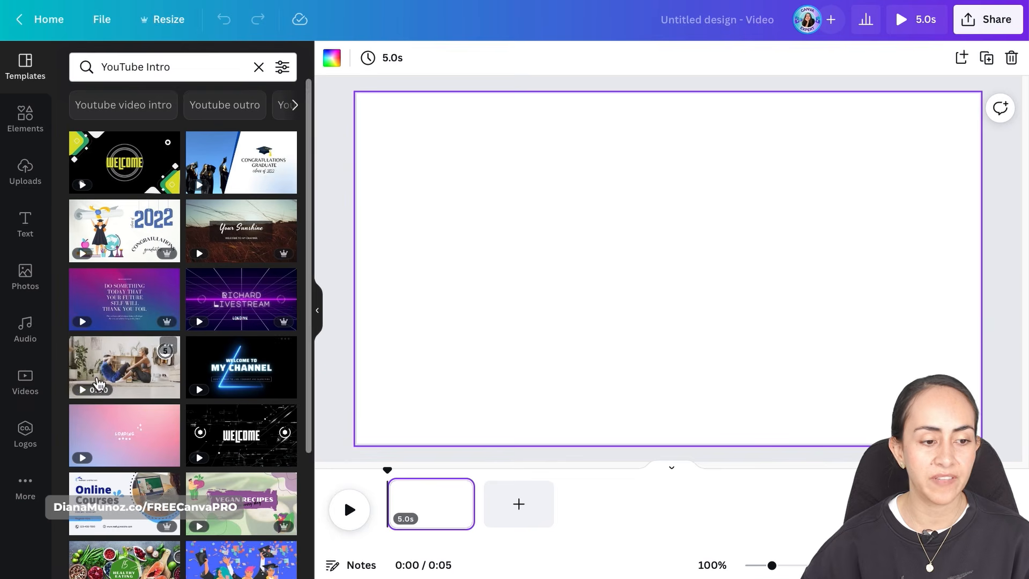
Search the video library for "color animation"
left_click(27, 383)
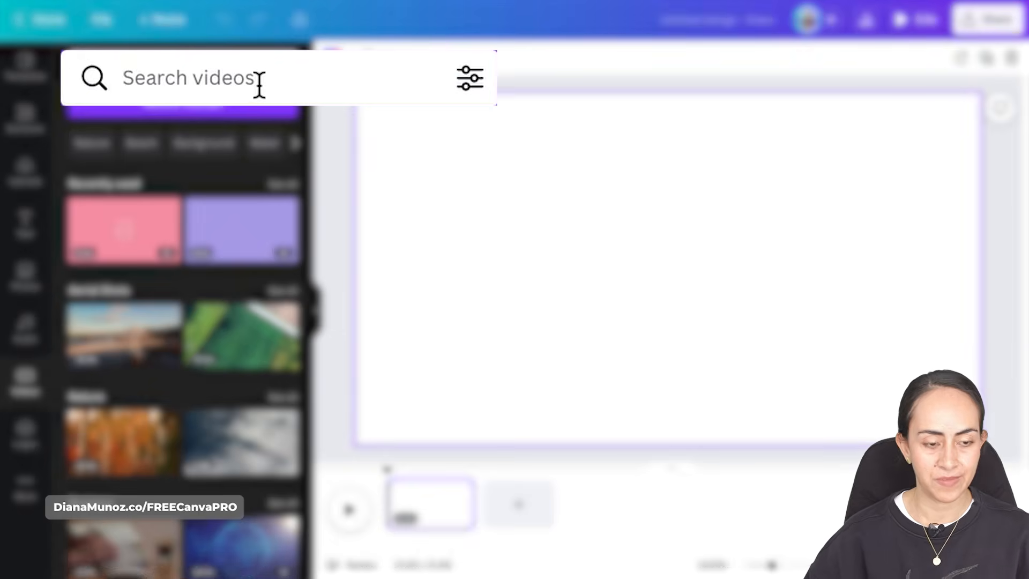
left_click(171, 66)
type("color animation")
key("Return")
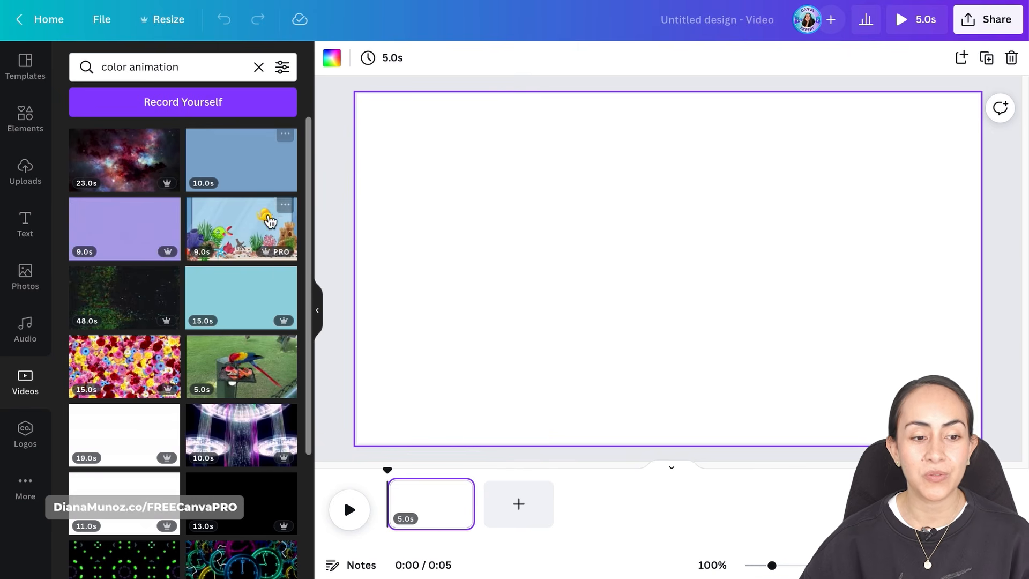
View the details of the 13-second "Rainbow color animation" clip and place it on the blank page as a full-page background
scroll(234, 302, "down", 2)
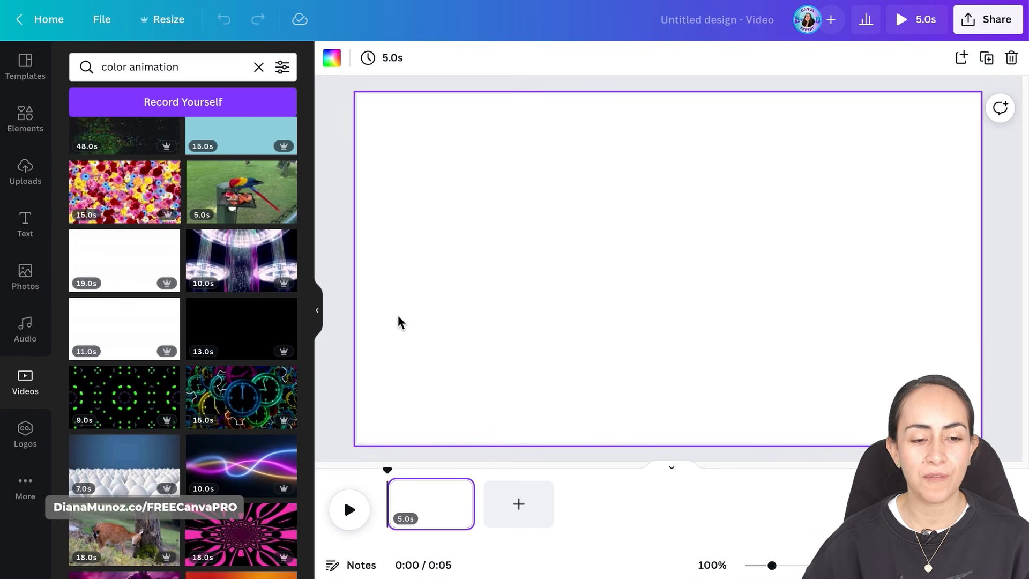
mouse_move(247, 355)
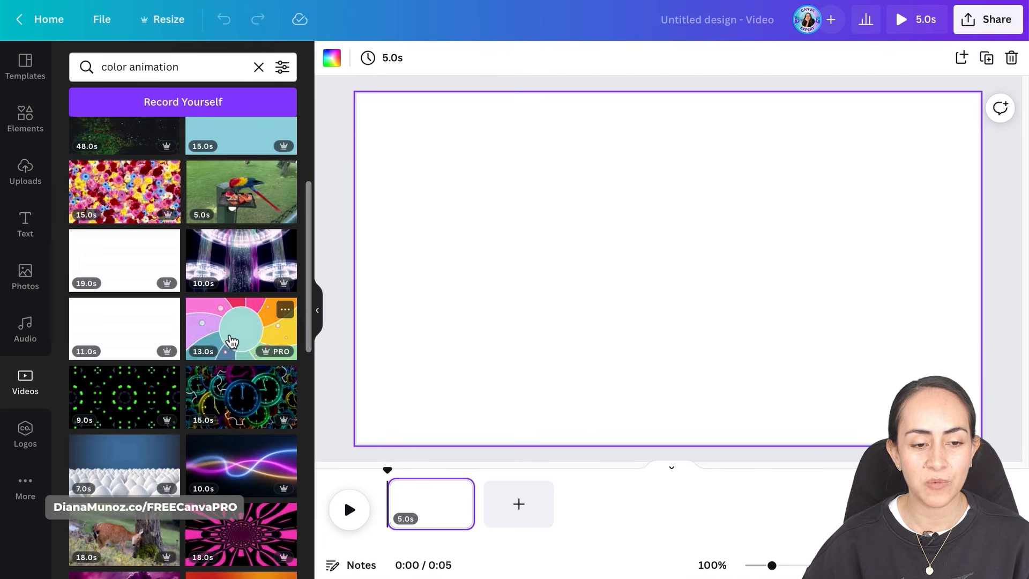
left_click(285, 310)
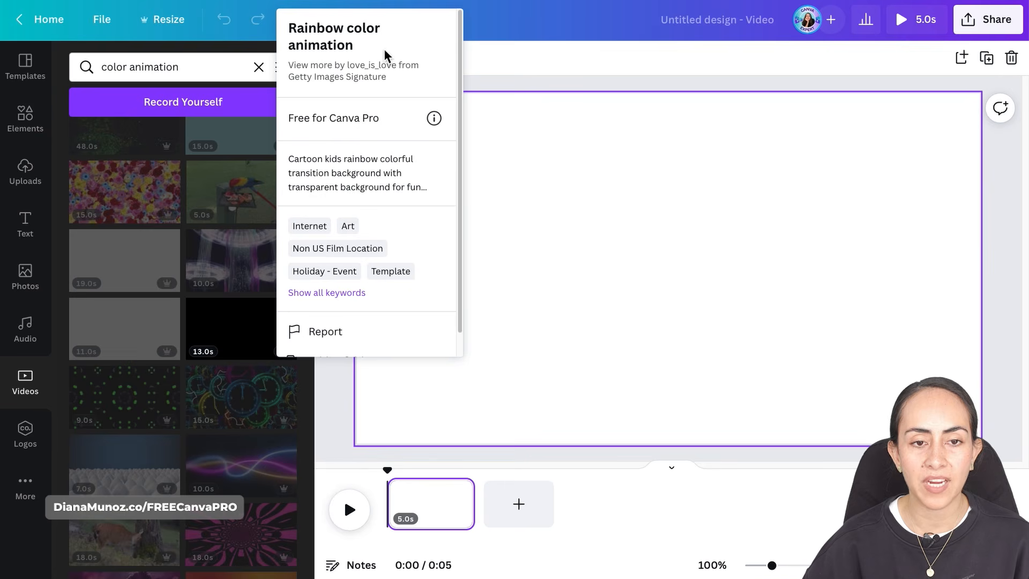
left_click(211, 370)
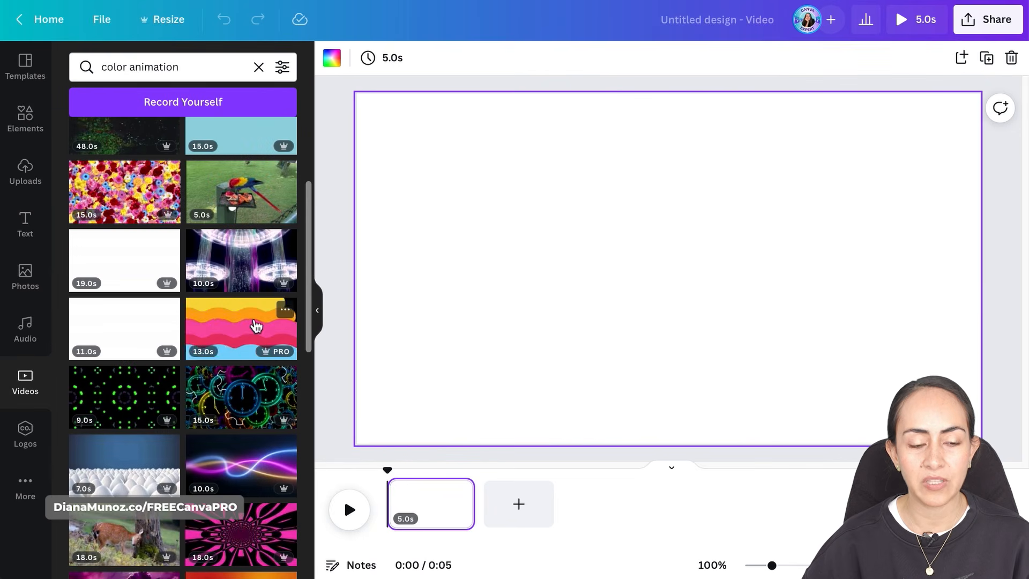
left_click_drag(252, 322, 374, 296)
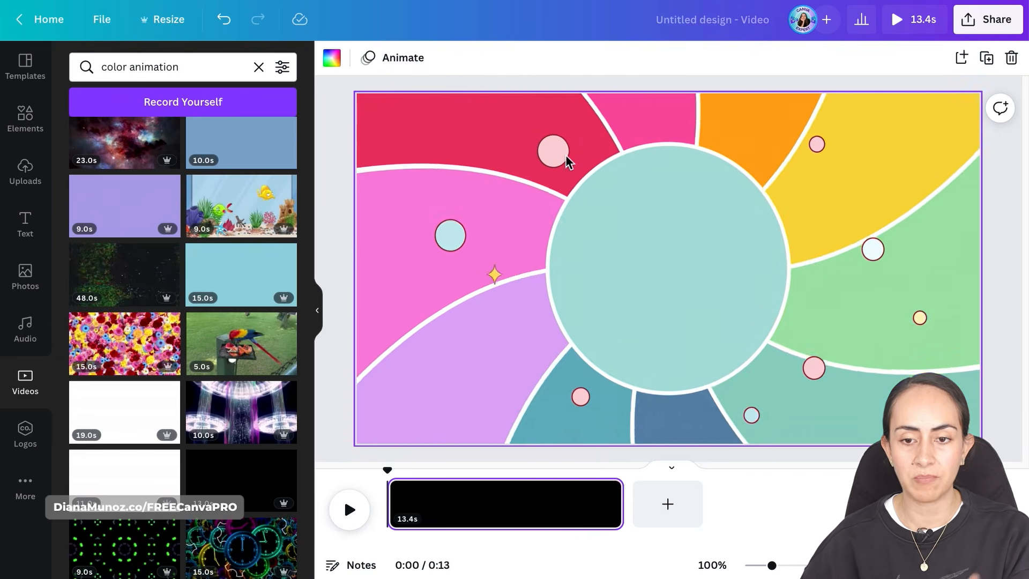
Split the rainbow animation page at about 1.1 s, where the coloured waves fill most of the frame
mouse_move(388, 472)
left_mouse_down()
mouse_move(437, 485)
mouse_move(610, 483)
mouse_move(395, 488)
mouse_move(415, 489)
mouse_move(411, 474)
left_mouse_up()
left_click(409, 487)
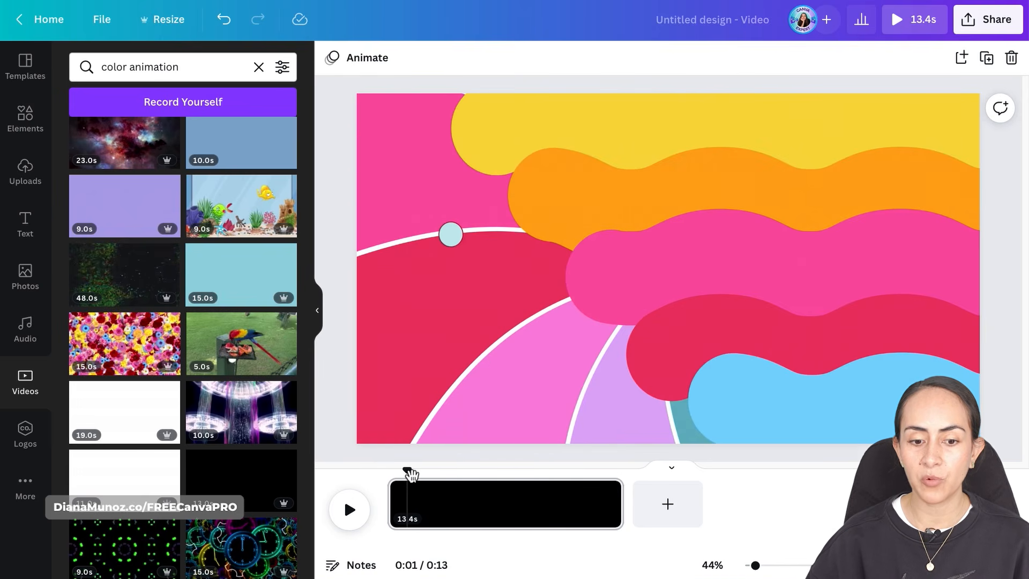
right_click(415, 507)
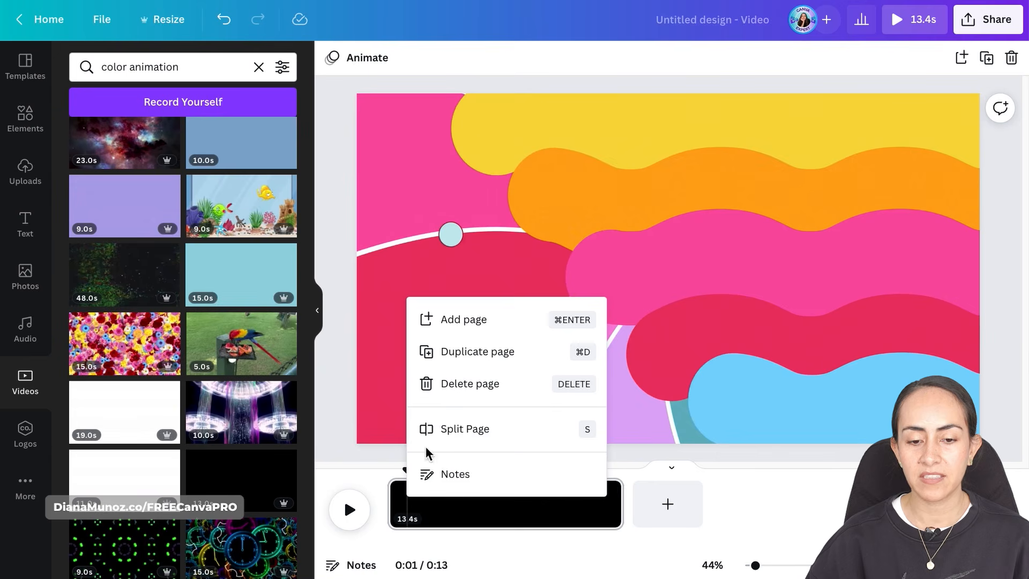
left_click(427, 428)
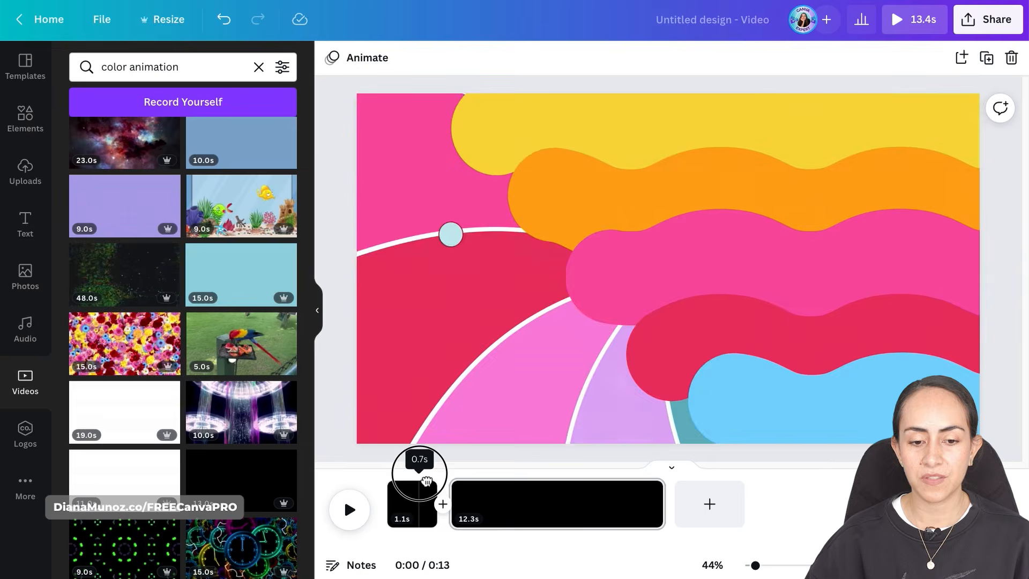
Add a heading reading "design" to the first, shorter page and enlarge it to font size about 109
mouse_move(417, 478)
left_mouse_down()
mouse_move(401, 479)
mouse_move(411, 479)
left_mouse_up()
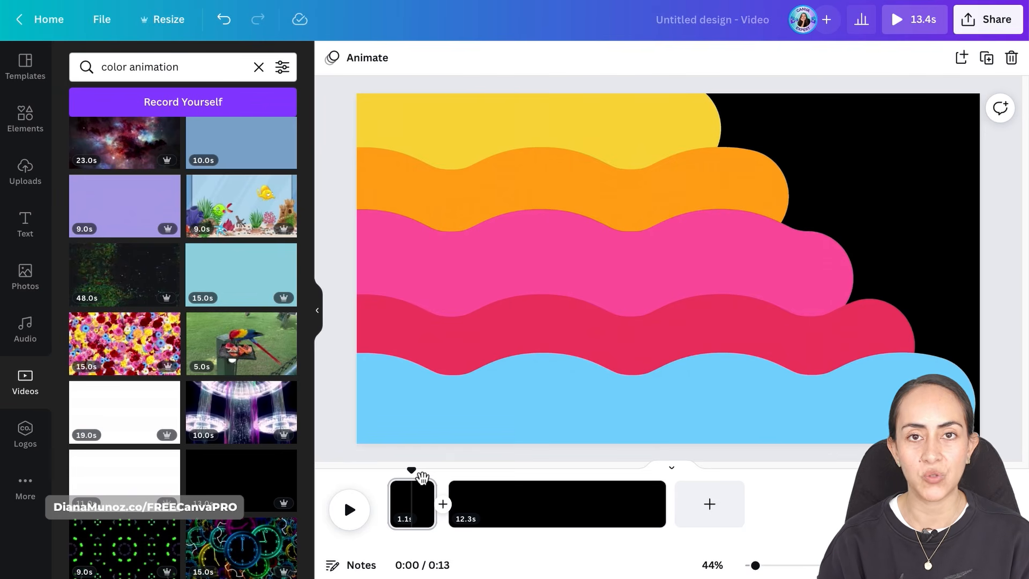
mouse_move(421, 477)
left_mouse_down()
mouse_move(401, 477)
mouse_move(429, 478)
mouse_move(410, 482)
left_mouse_up()
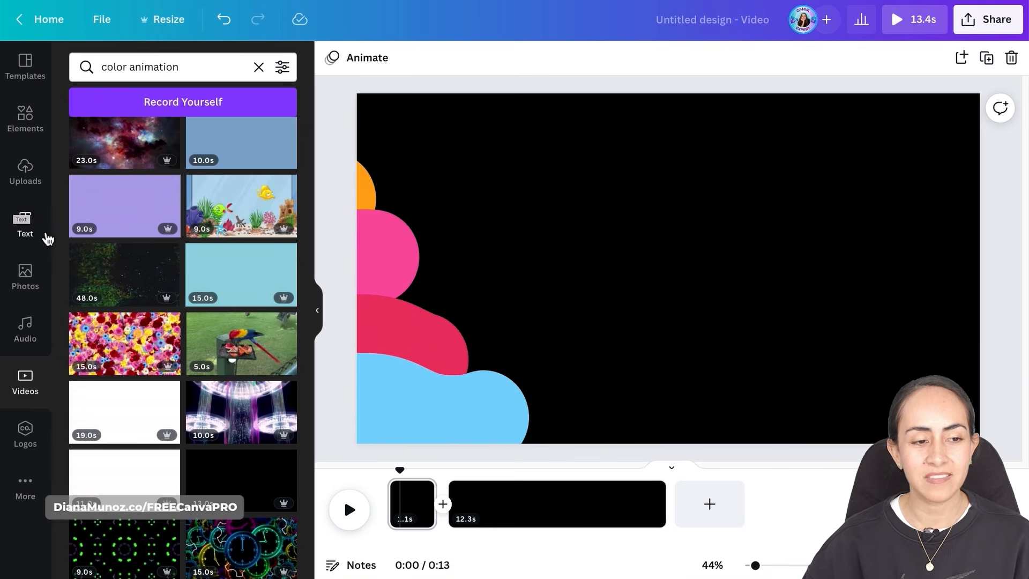
left_click(28, 227)
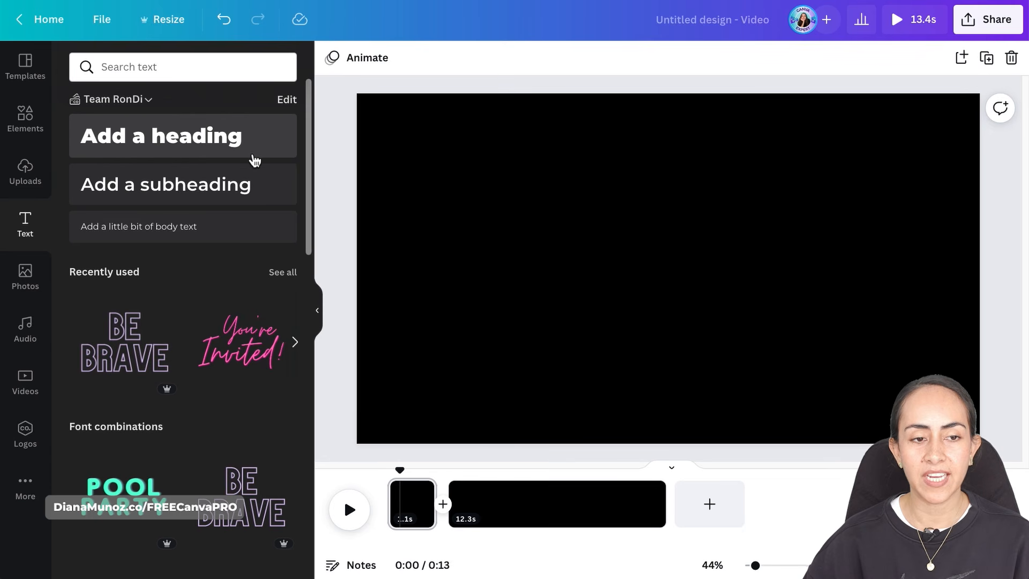
left_click(200, 157)
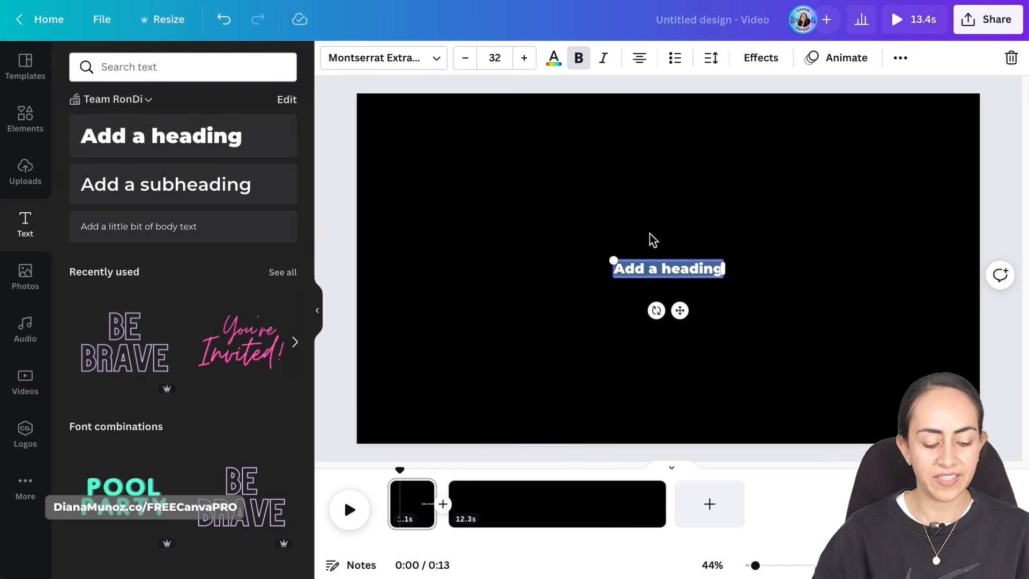
type("design")
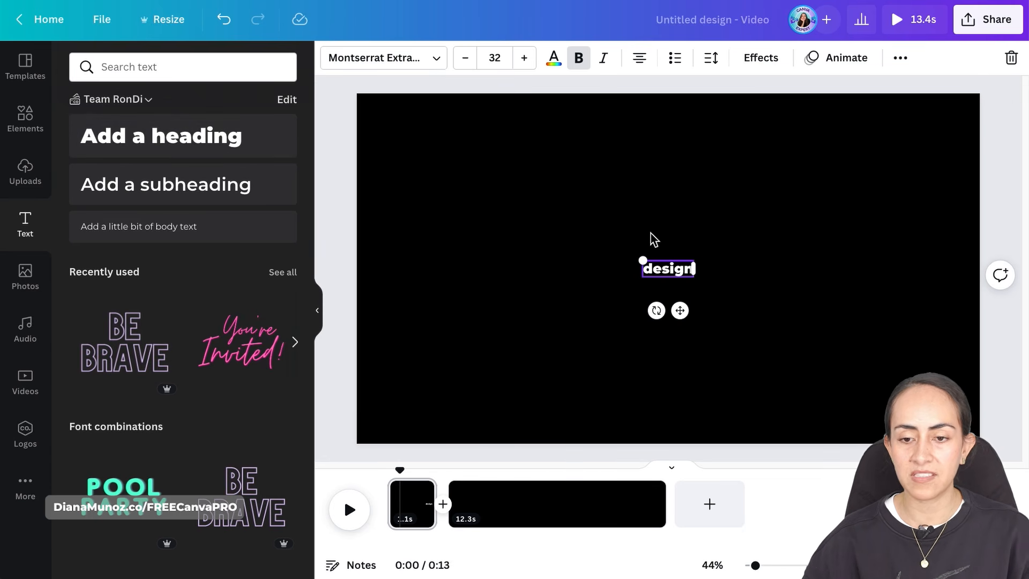
left_click_drag(641, 263, 584, 229)
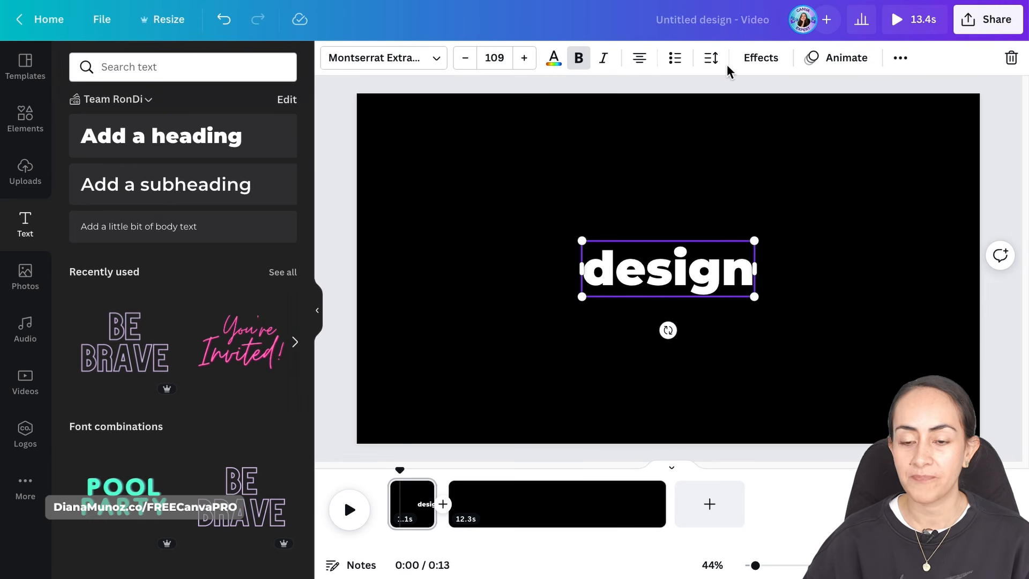
Apply the Breathe text animation to the "design" heading
left_click(849, 59)
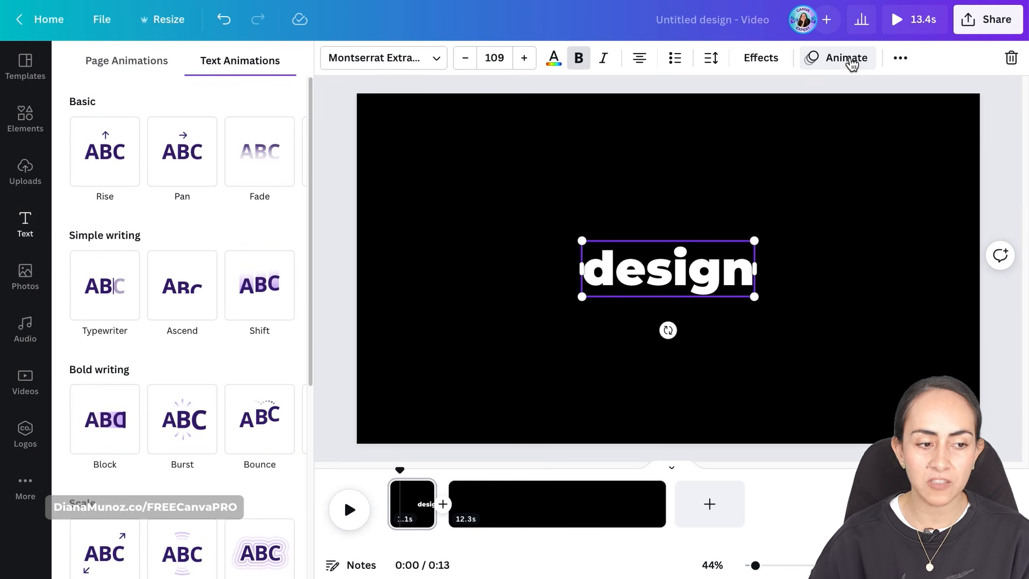
left_click_drag(309, 123, 302, 266)
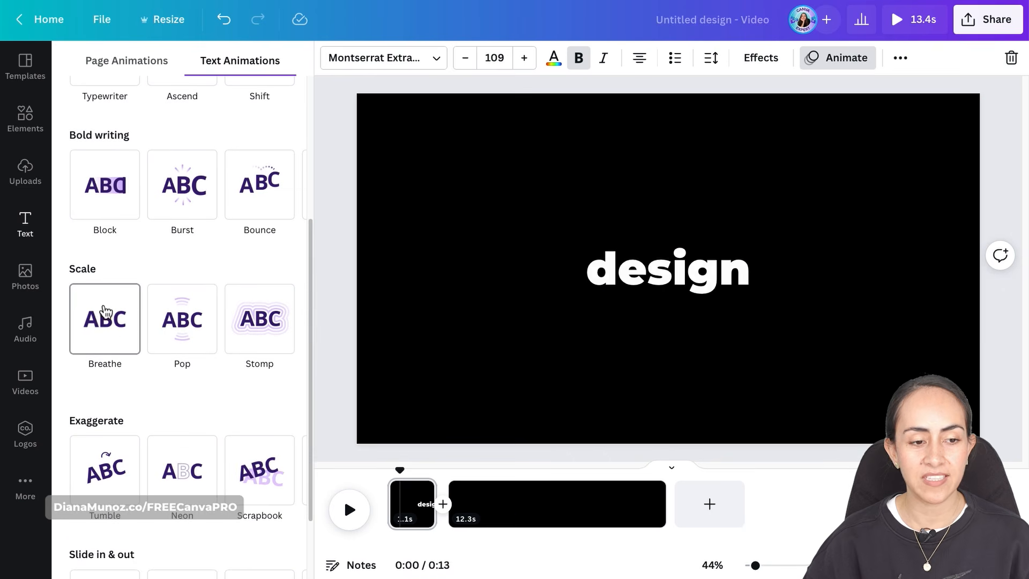
left_click(105, 343)
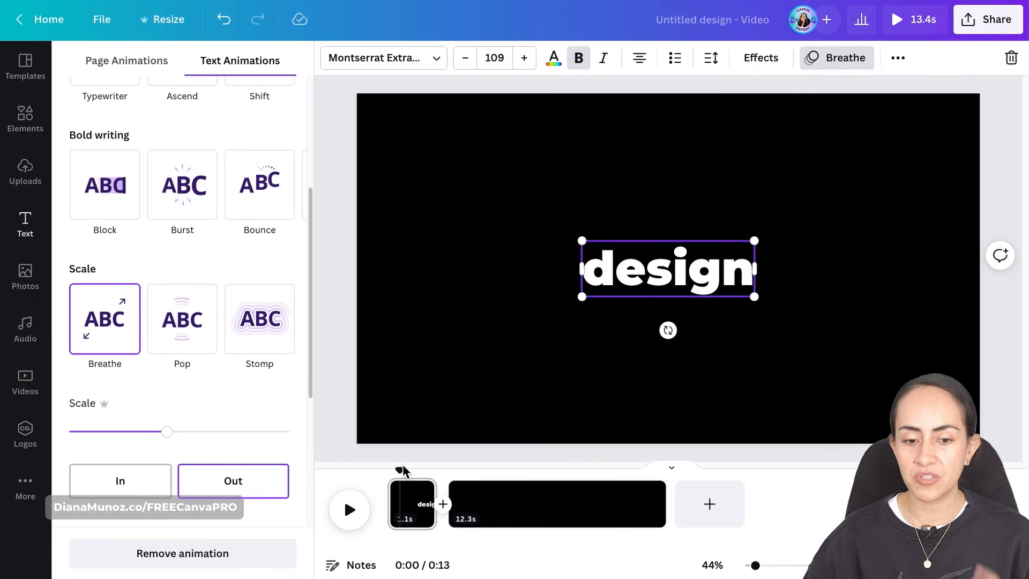
Add a heading reading "video editing" to the second page, the one with the central circle
left_click(405, 471)
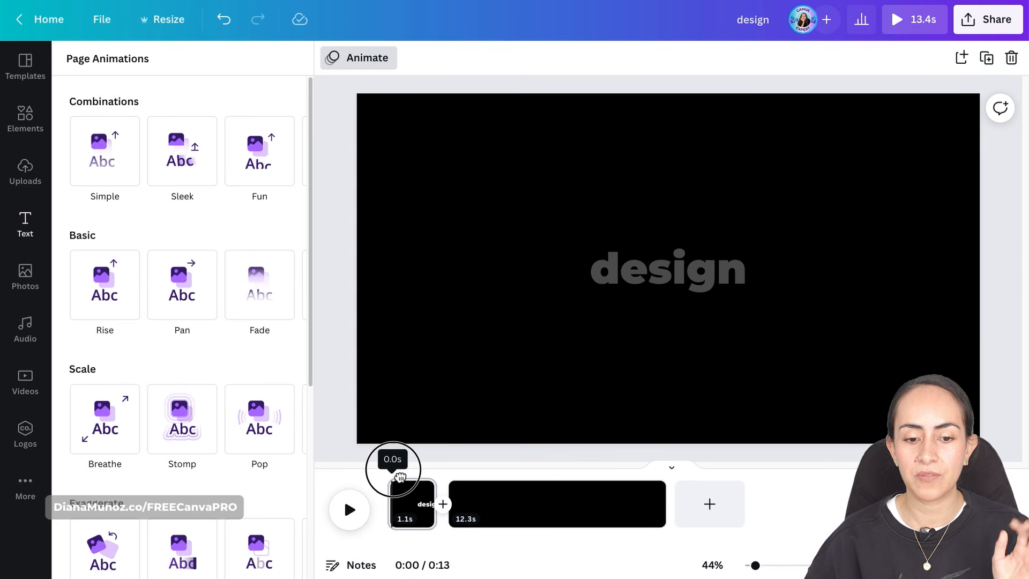
left_click_drag(400, 477, 476, 485)
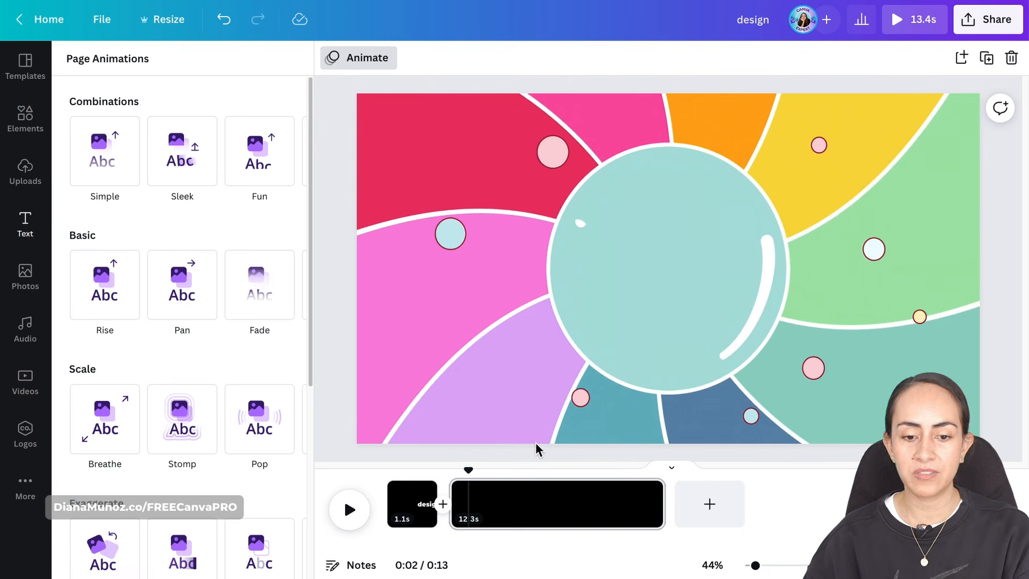
left_click_drag(469, 476, 490, 479)
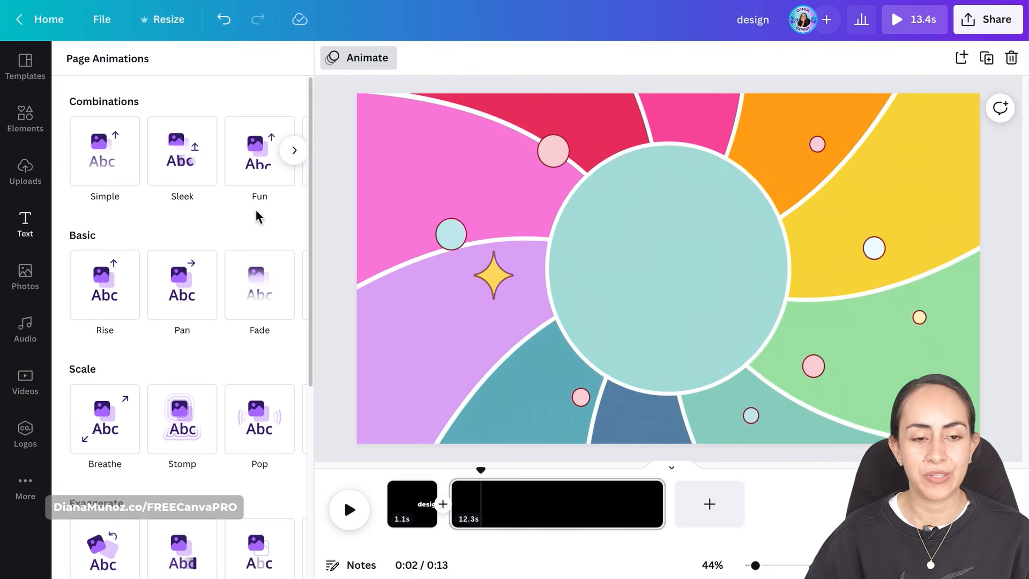
left_click(26, 227)
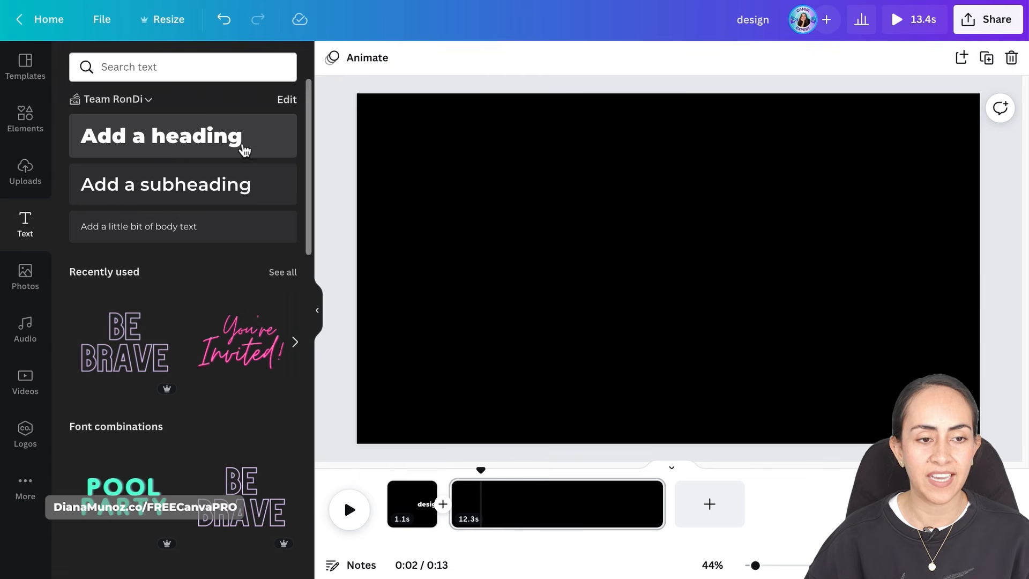
left_click(212, 149)
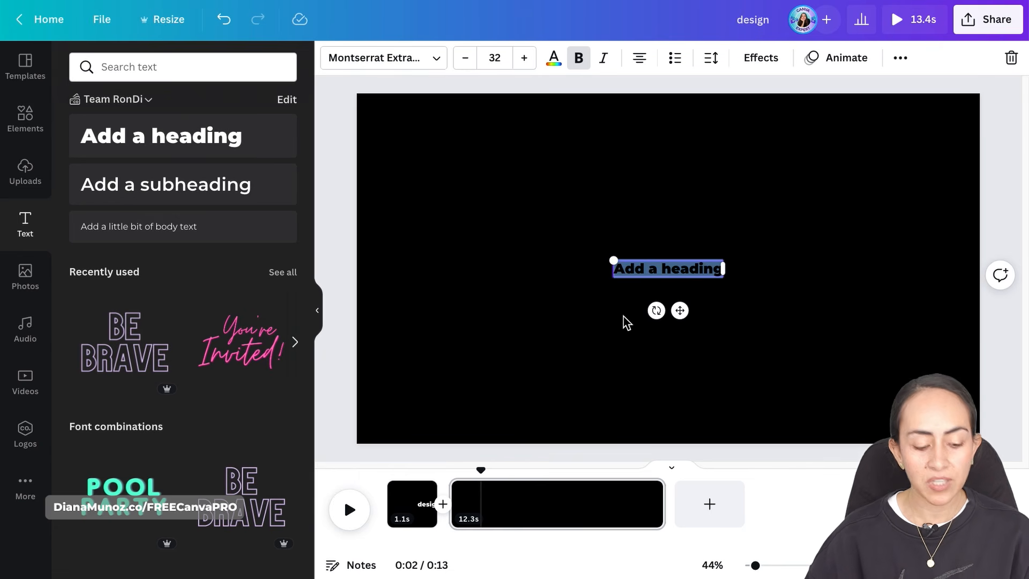
key("BackSpace")
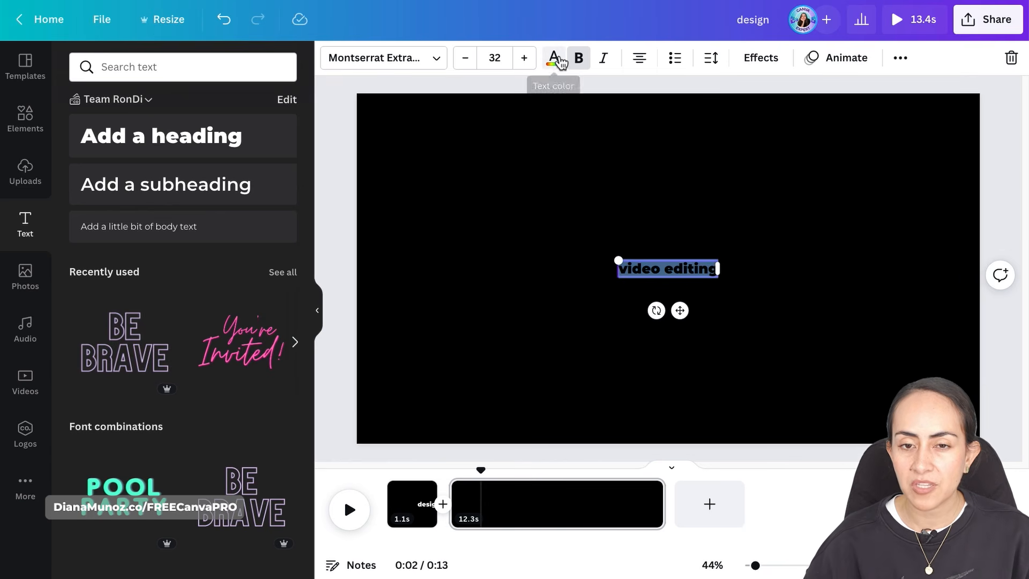
Color the "video editing" heading white and enlarge it to font size about 56.7
left_click(553, 57)
left_click(163, 140)
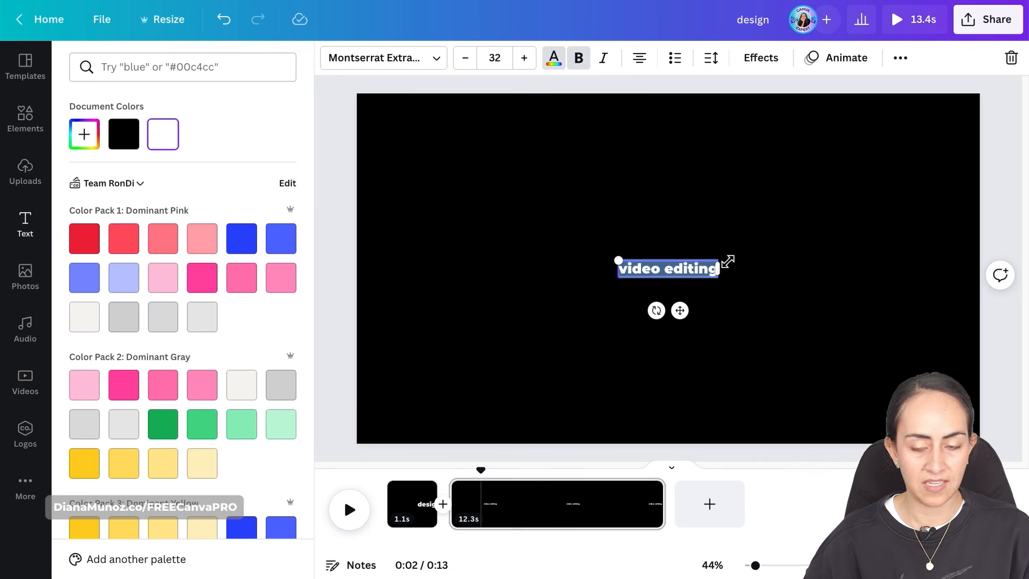
left_click_drag(727, 261, 765, 251)
Break the "video editing" heading into two lines, enlarge it to font size about 71.4 and check its fit within the circle
left_click_drag(491, 479, 470, 481)
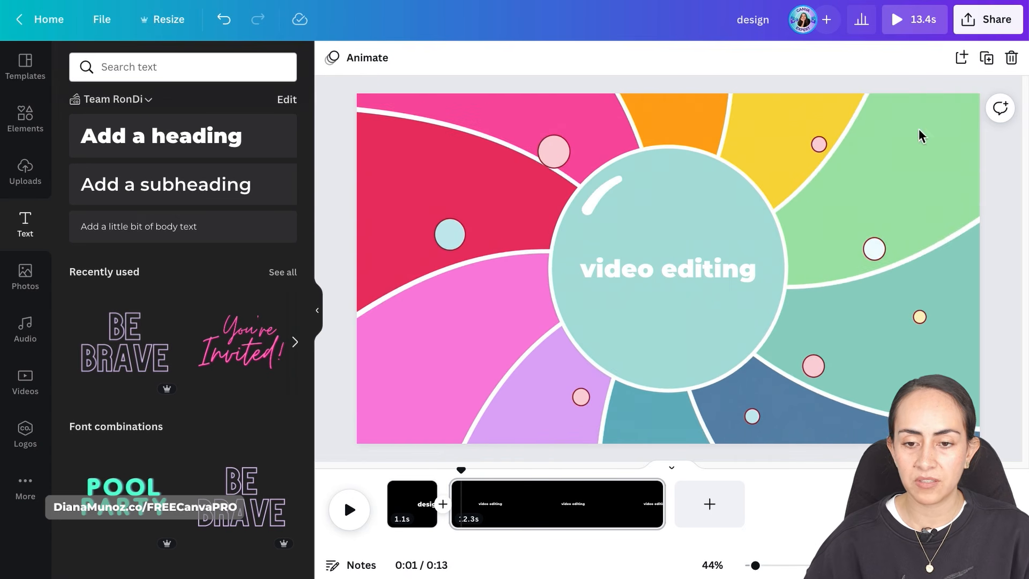
left_click(663, 273)
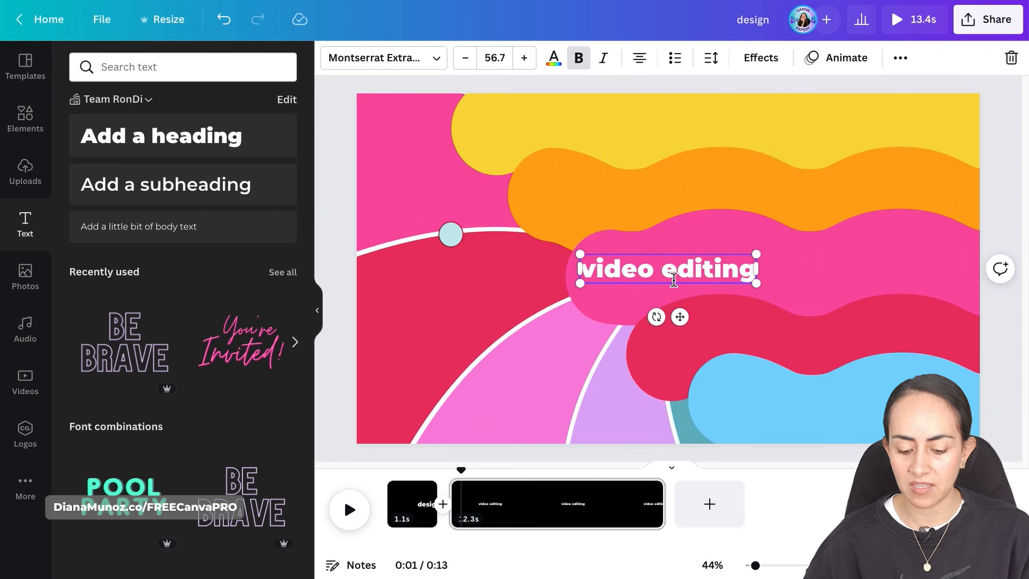
key("BackSpace")
key("Return")
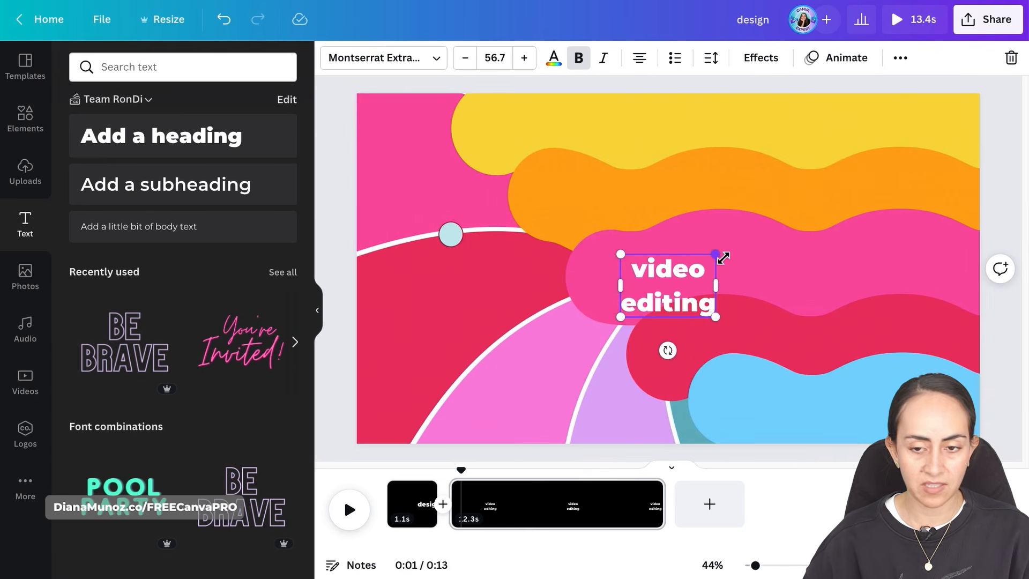
left_click_drag(721, 254, 728, 246)
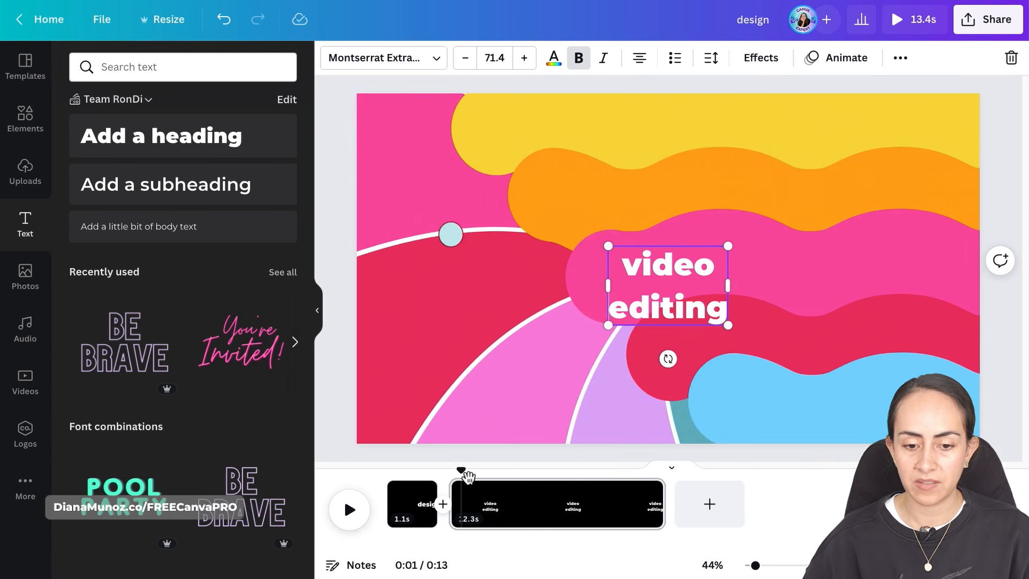
left_click_drag(468, 477, 473, 478)
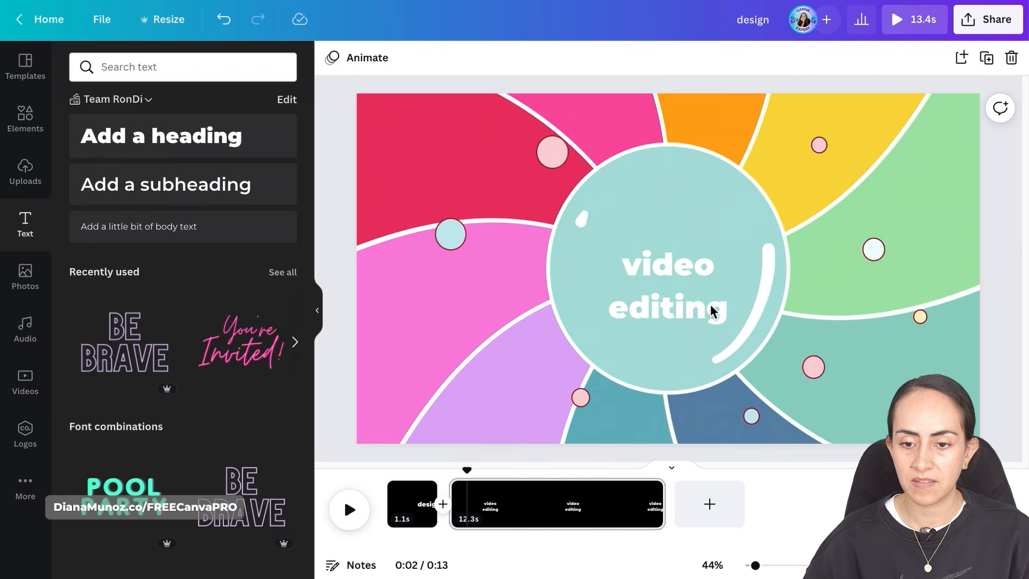
Center the "video editing" heading inside the circle and enlarge it to font size about 81.4
left_click_drag(712, 312, 699, 299)
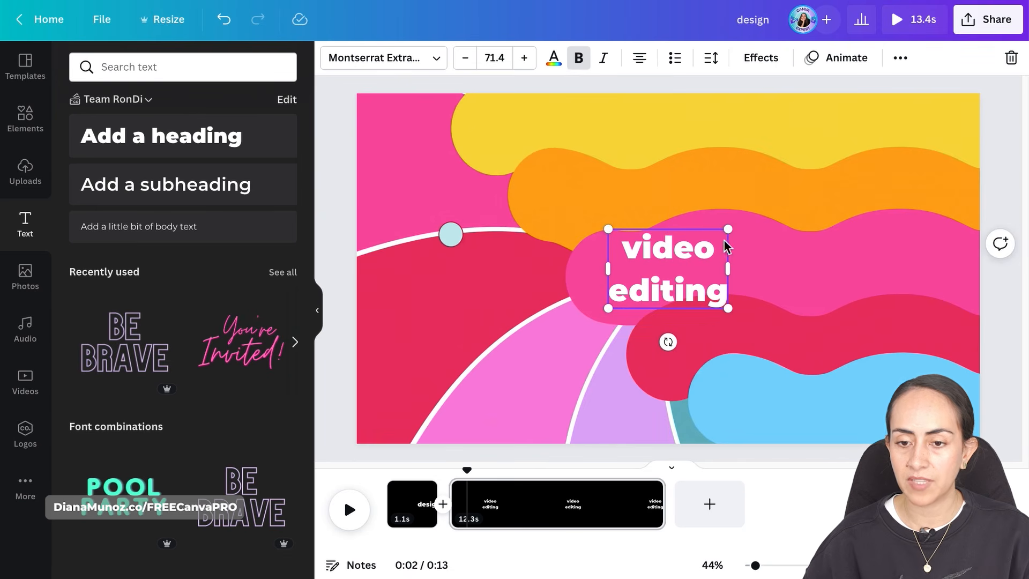
left_click_drag(727, 229, 736, 223)
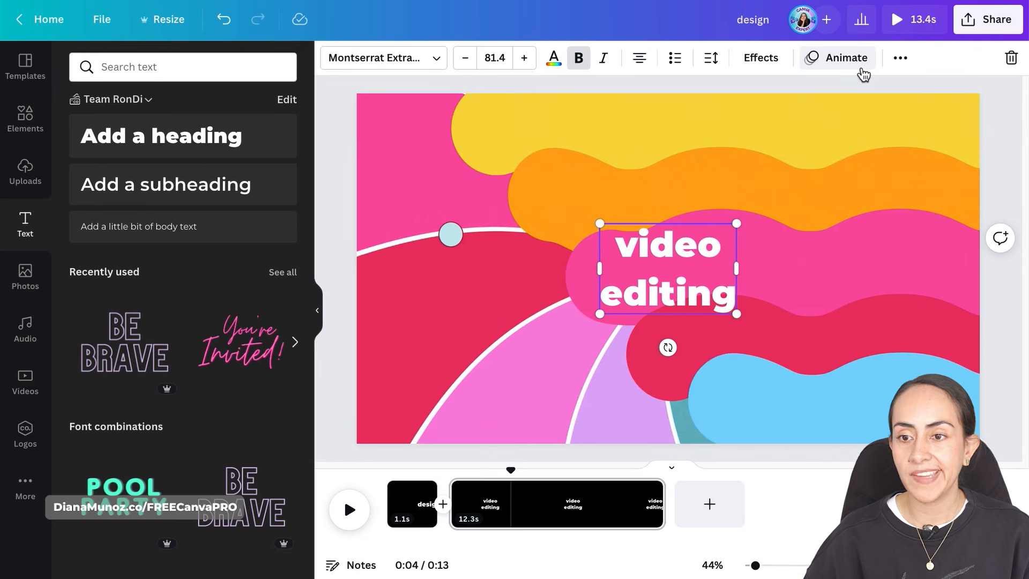
Apply the Bounce text animation to the "video editing" heading and set it to animate on both enter and exit
left_click(845, 59)
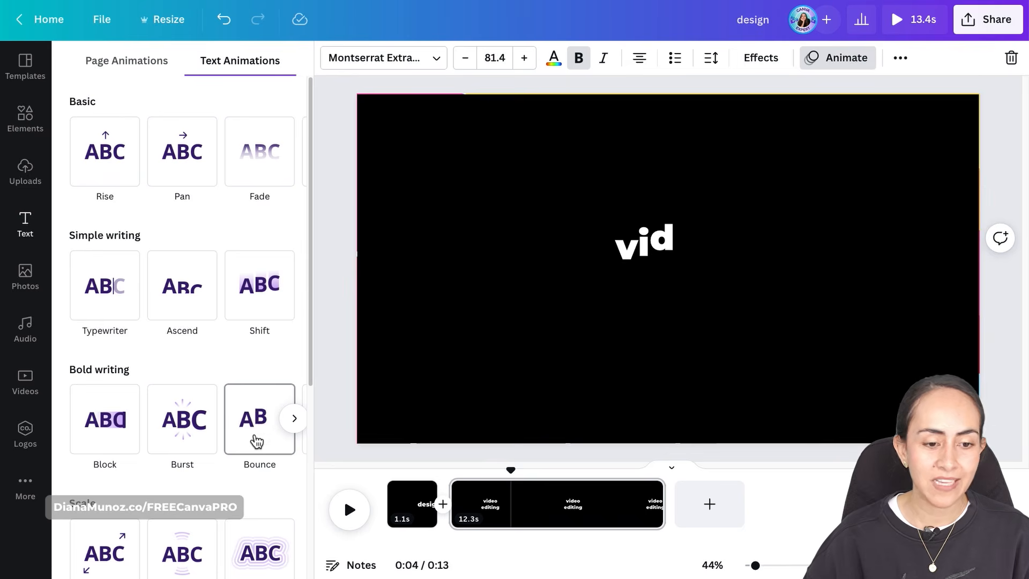
left_click(259, 426)
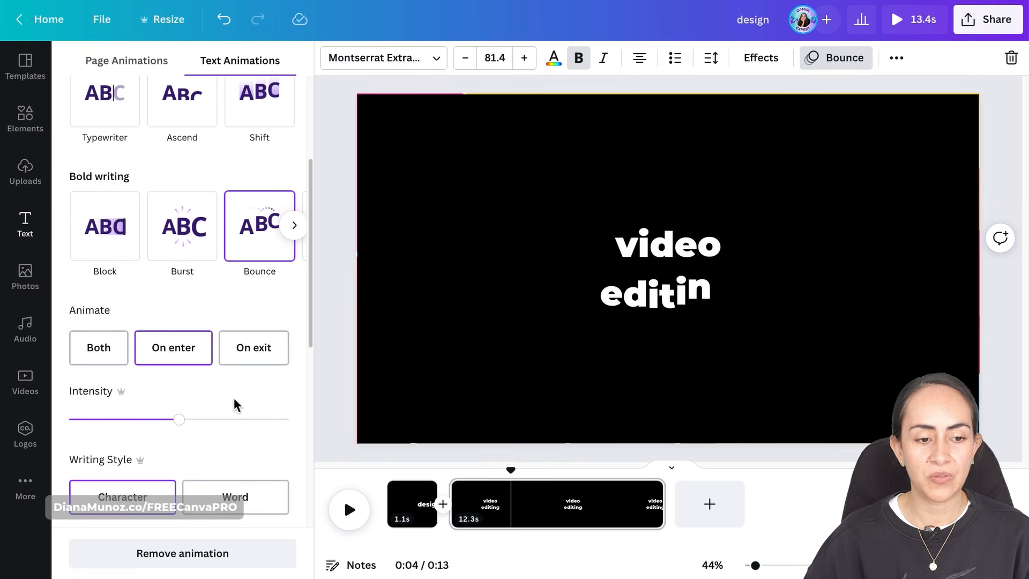
left_click(88, 351)
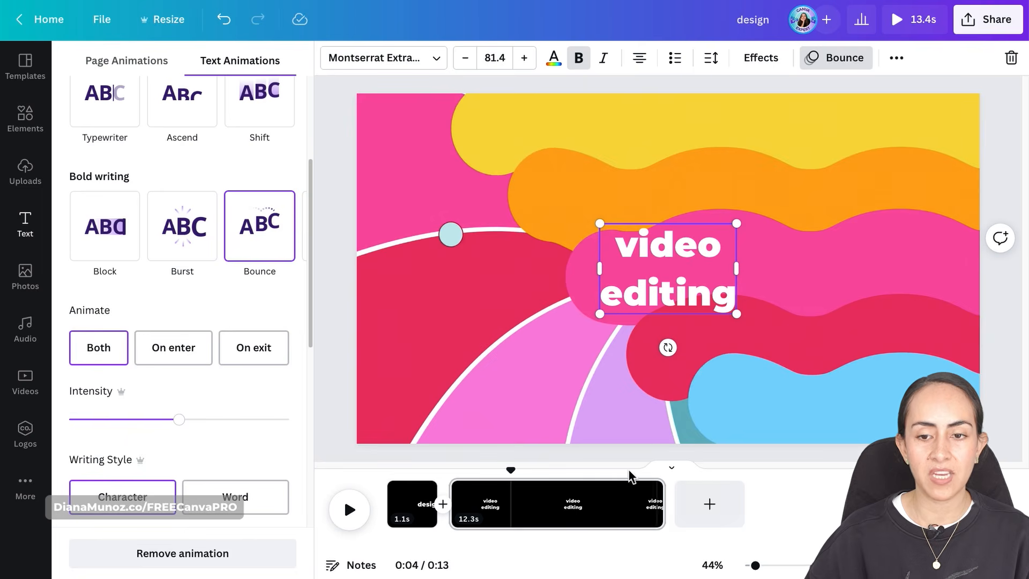
mouse_move(510, 477)
left_mouse_down()
mouse_move(437, 472)
mouse_move(501, 484)
left_mouse_up()
left_click(667, 264)
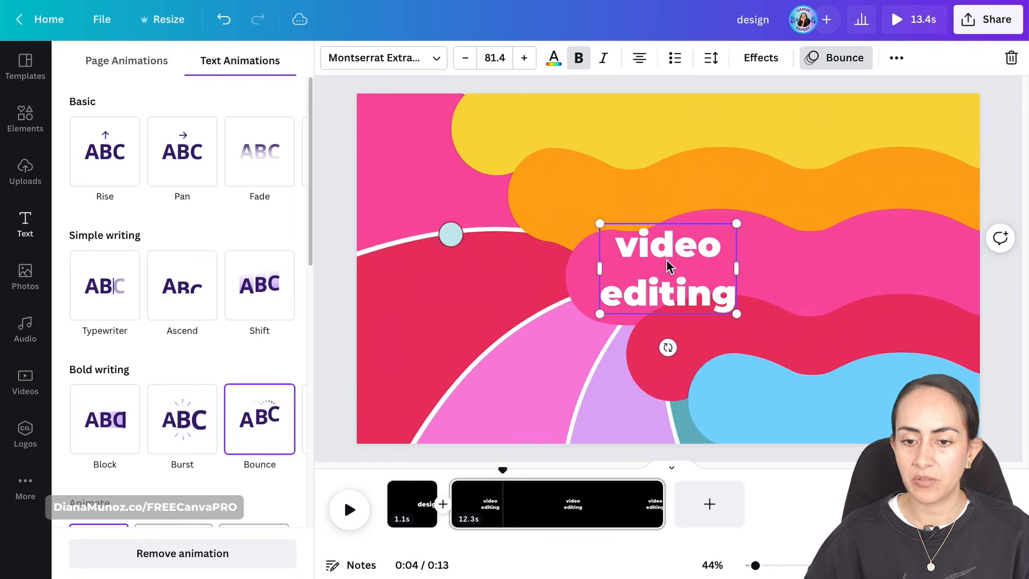
left_click(269, 404)
scroll(210, 432, "down", 1)
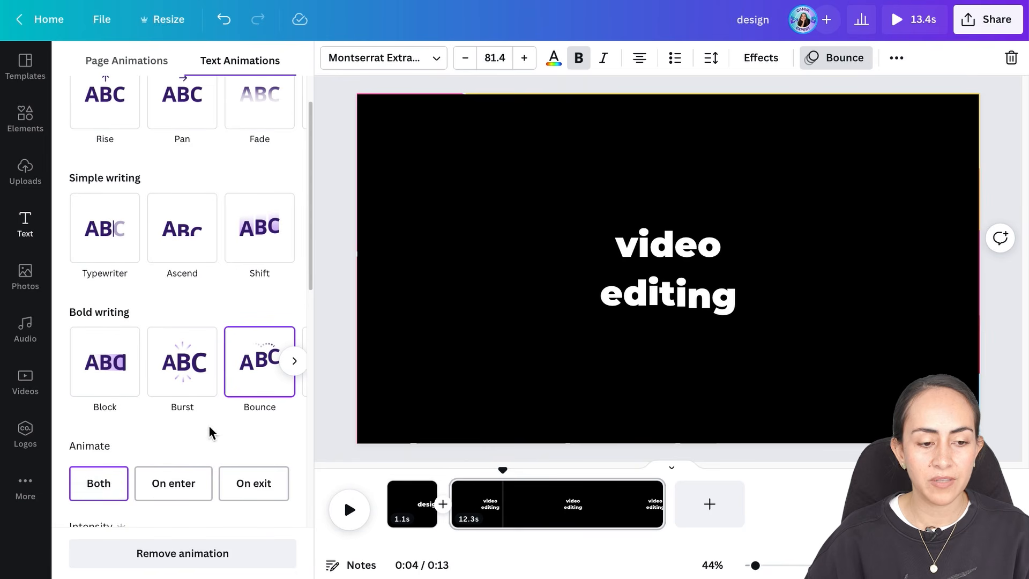
left_click(114, 481)
scroll(114, 481, "down", 4)
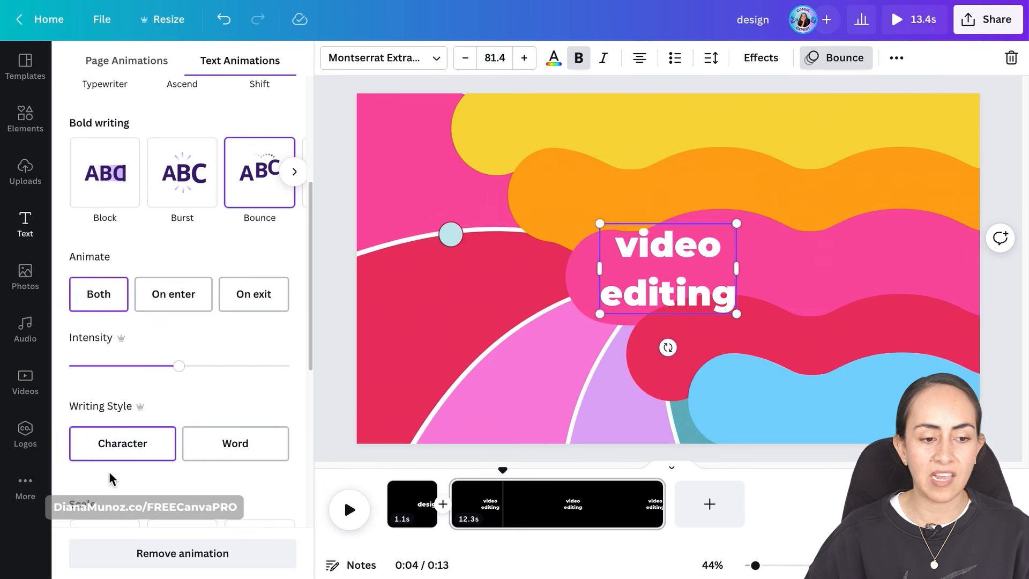
Preview the Bounce animation's writing styles and set it to animate by Word
left_click(120, 460)
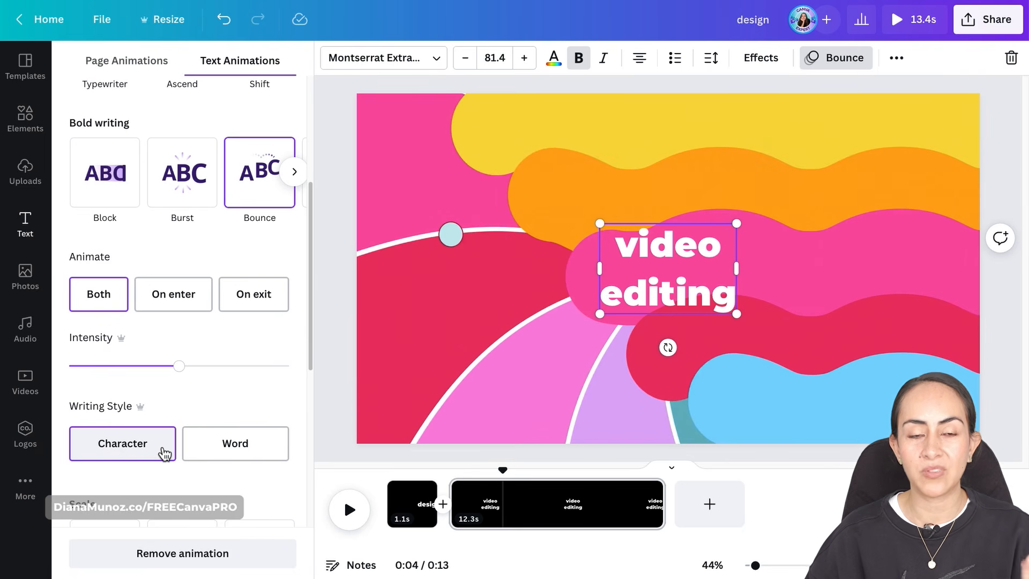
left_click(236, 451)
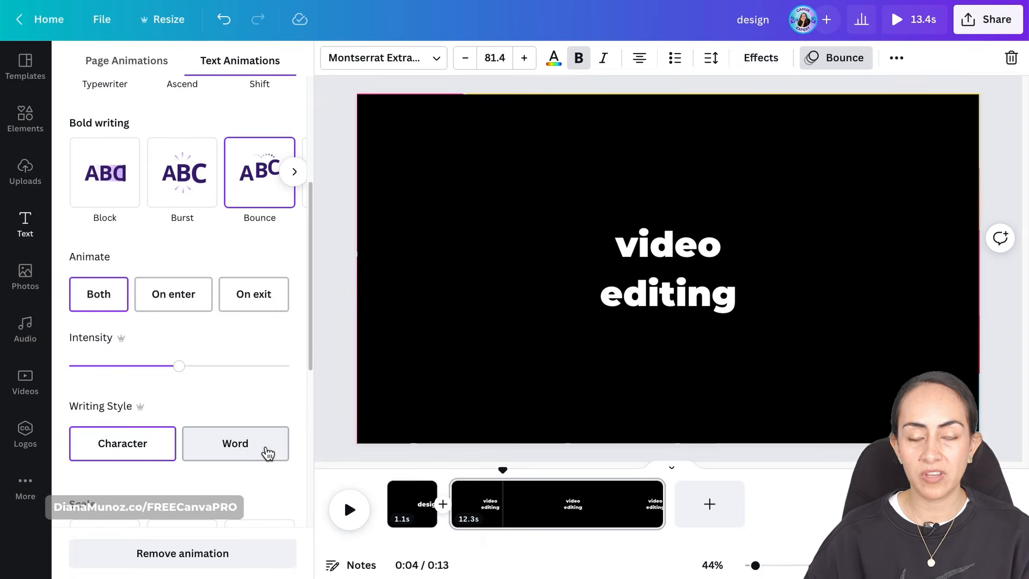
left_click(267, 452)
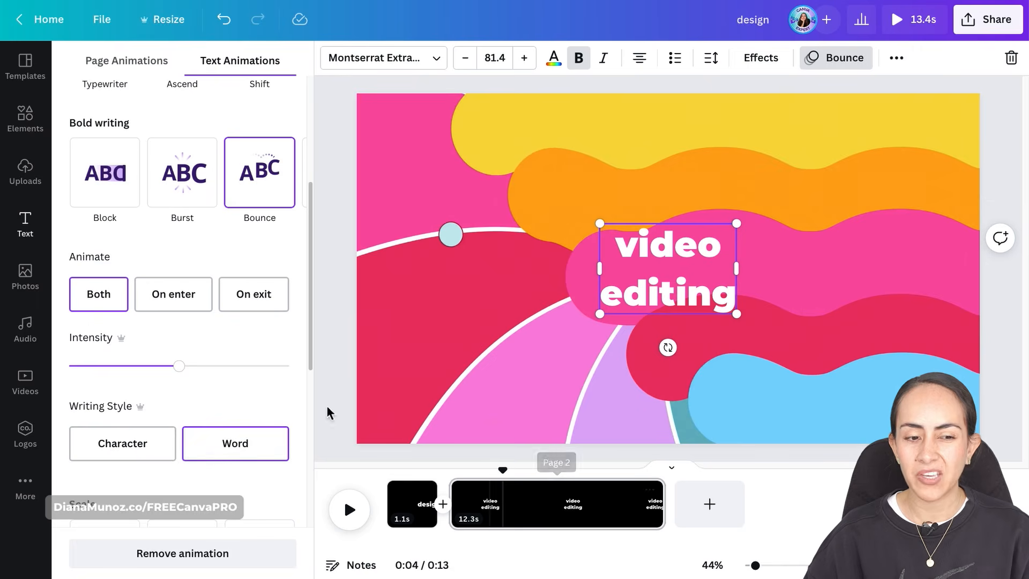
left_click(152, 450)
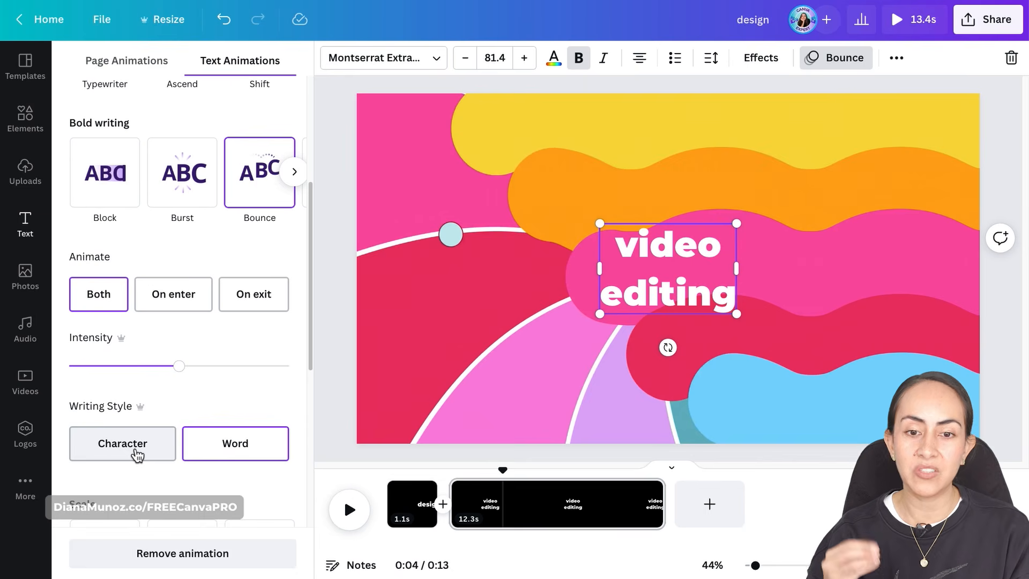
Trim the end of the second page to a duration of 2.0 seconds and play the intro from the start
left_click_drag(507, 477, 529, 486)
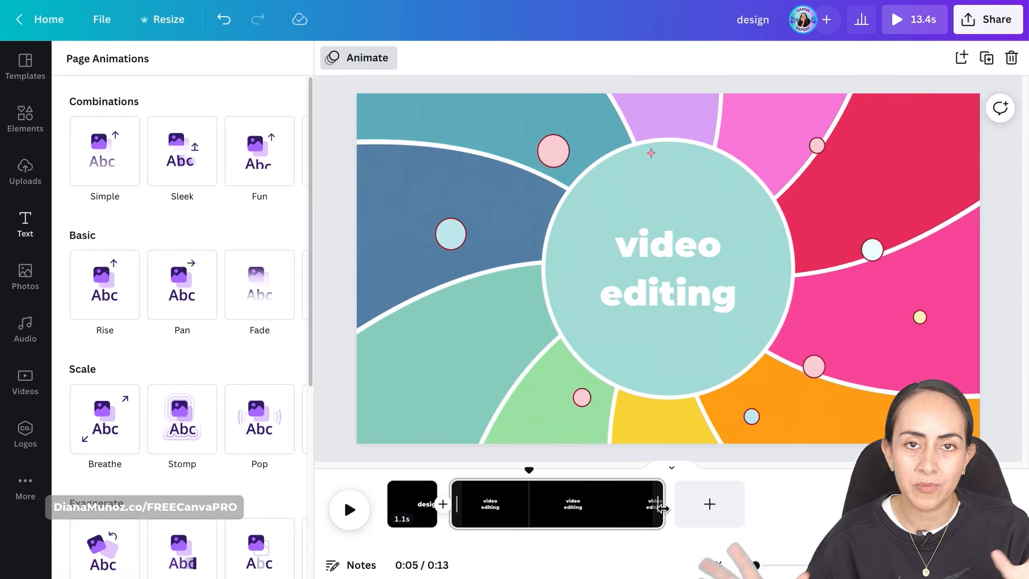
left_click_drag(658, 507, 501, 513)
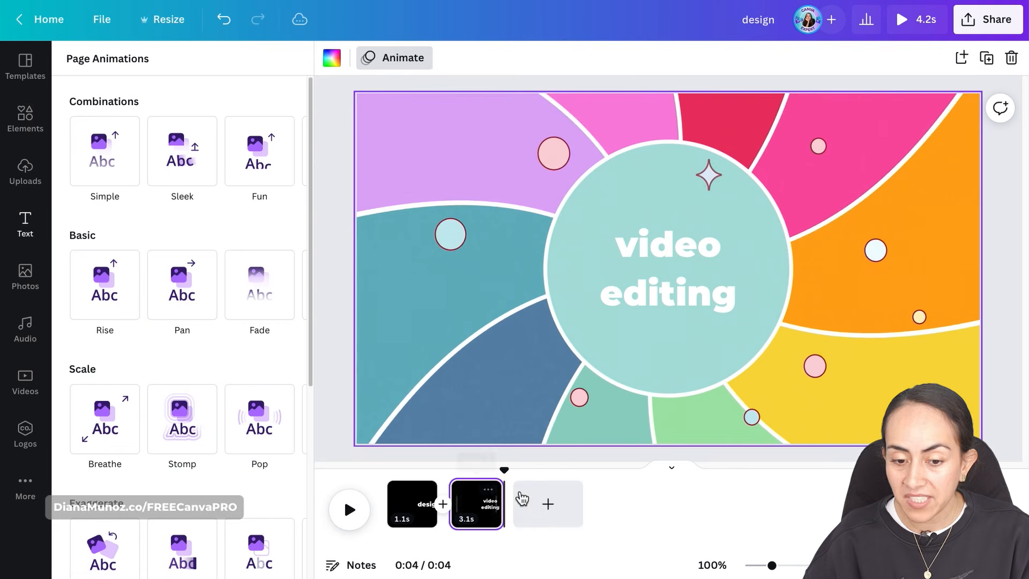
left_click_drag(505, 474, 449, 476)
key("space")
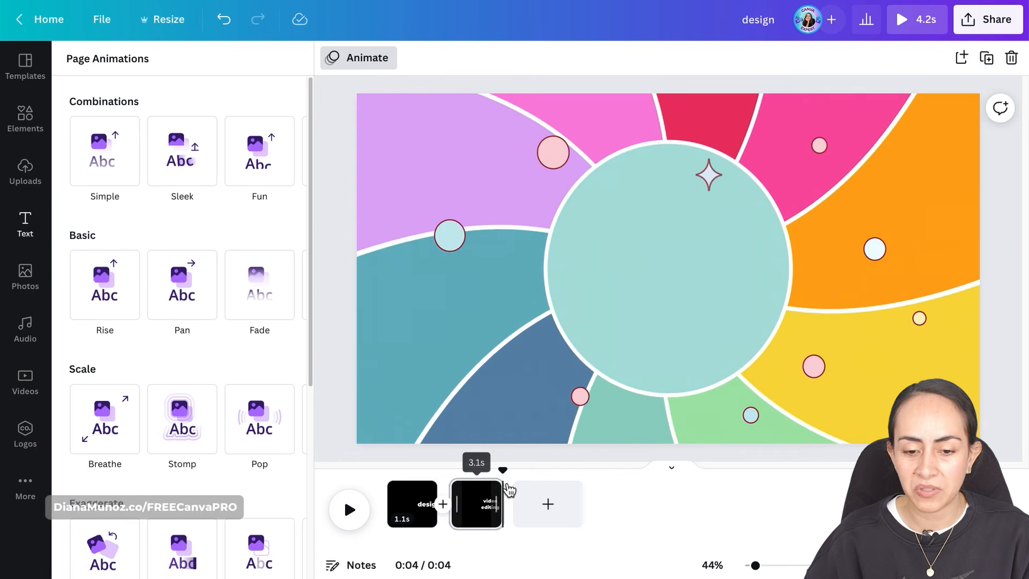
left_click_drag(501, 470, 457, 472)
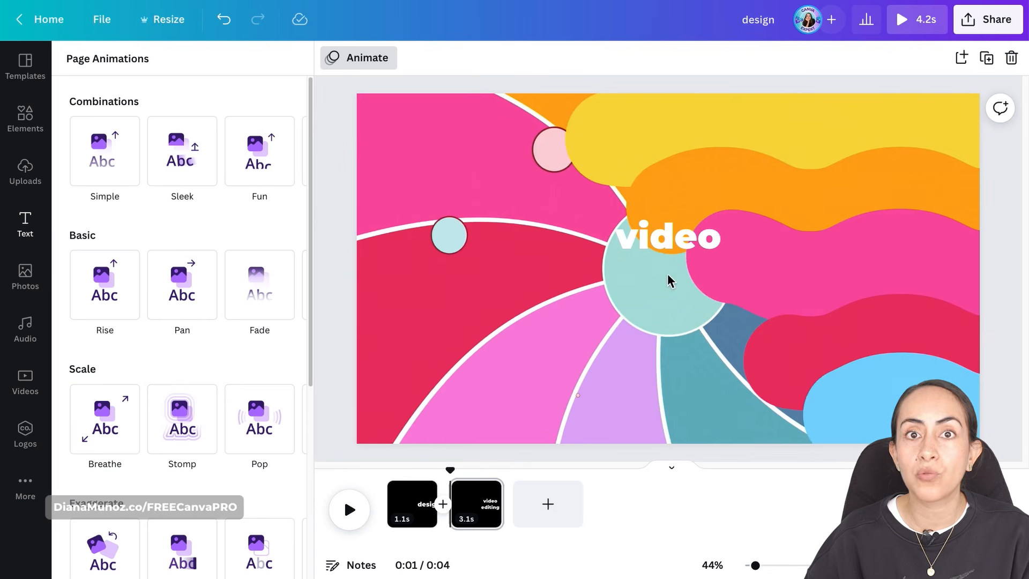
mouse_move(506, 493)
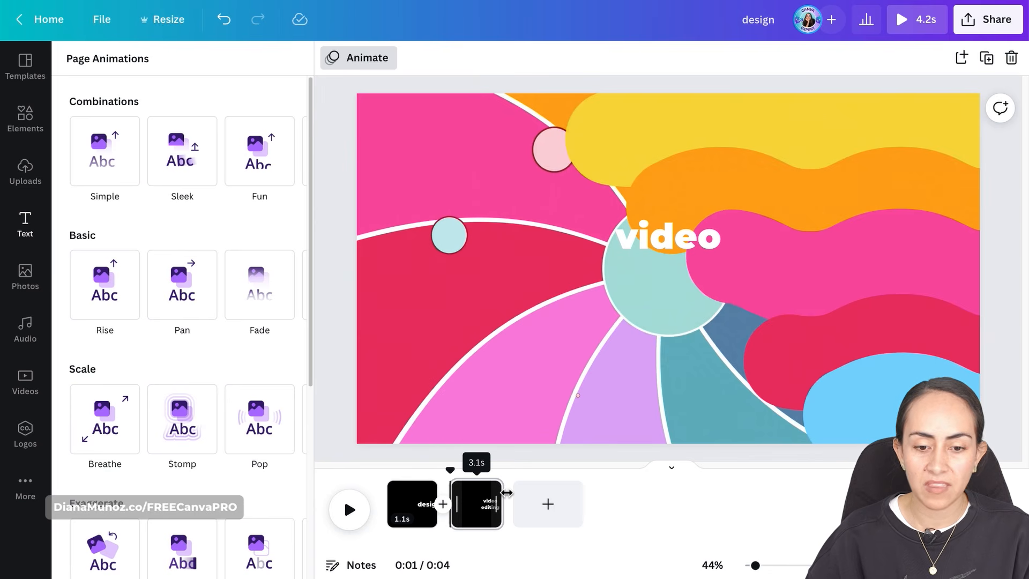
left_click_drag(507, 493, 395, 480)
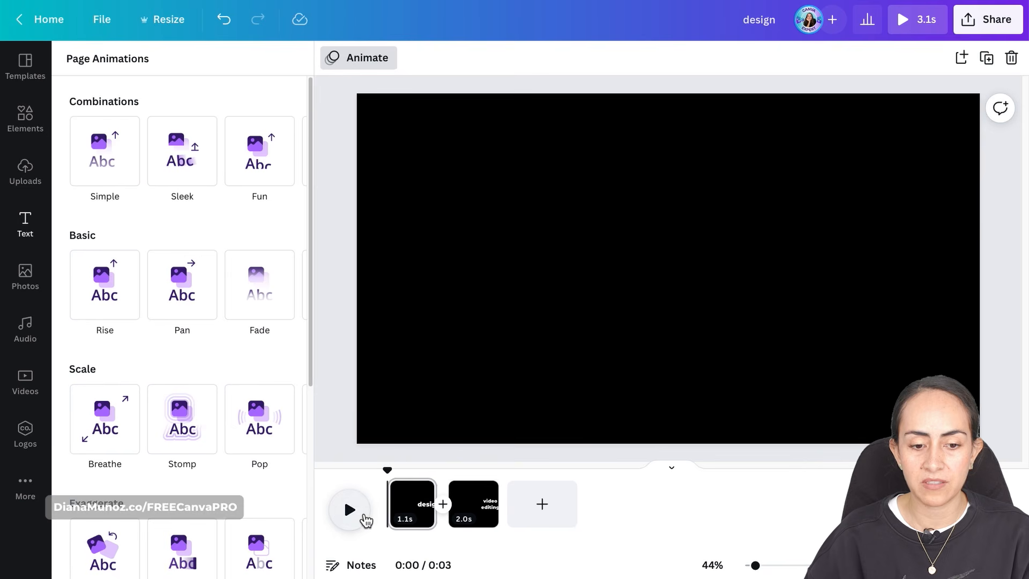
left_click(363, 519)
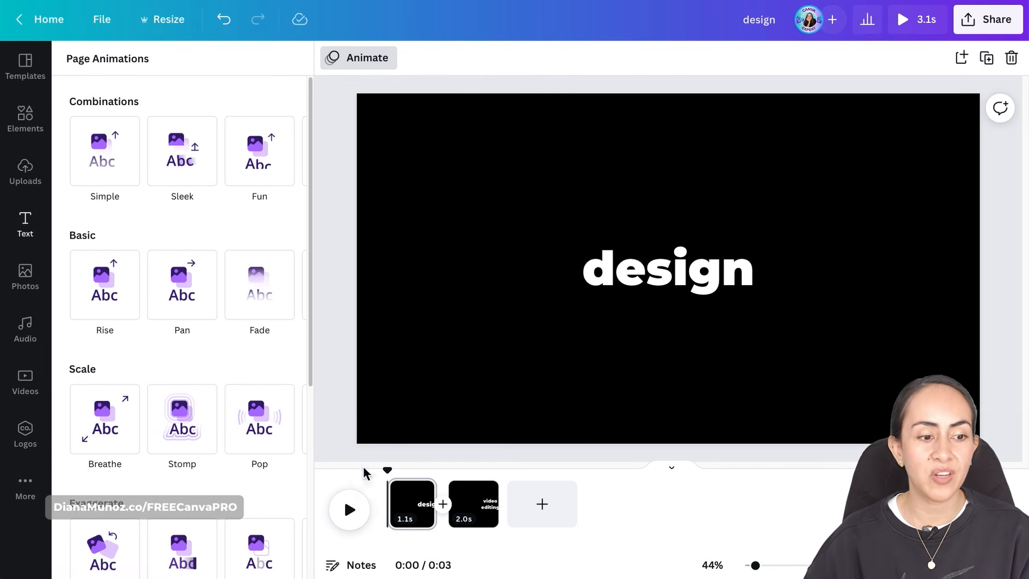
Add the 9-second "Cartoon colorful animation" video from the color animation results as the third page
left_click(42, 379)
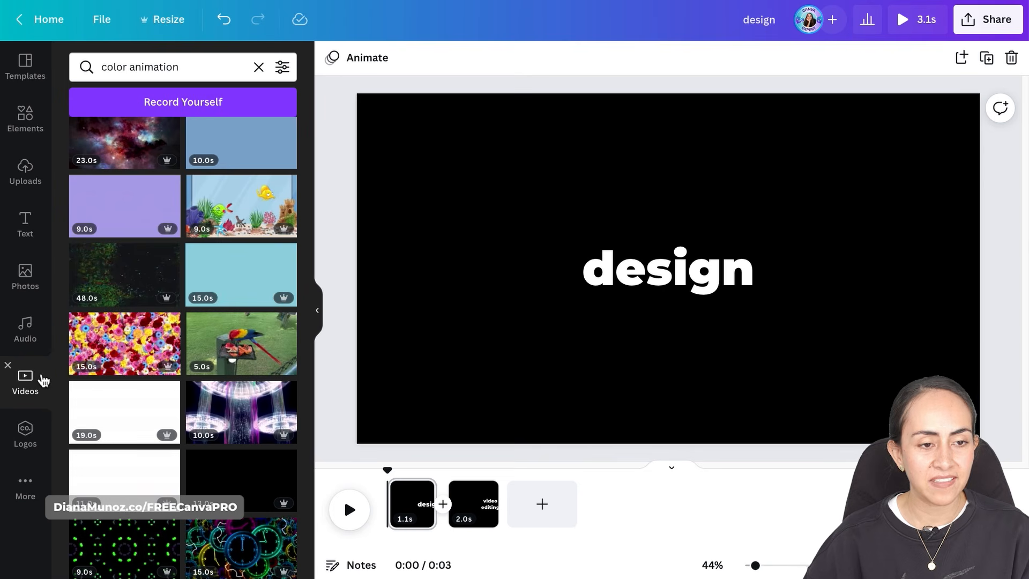
scroll(133, 246, "up", 4)
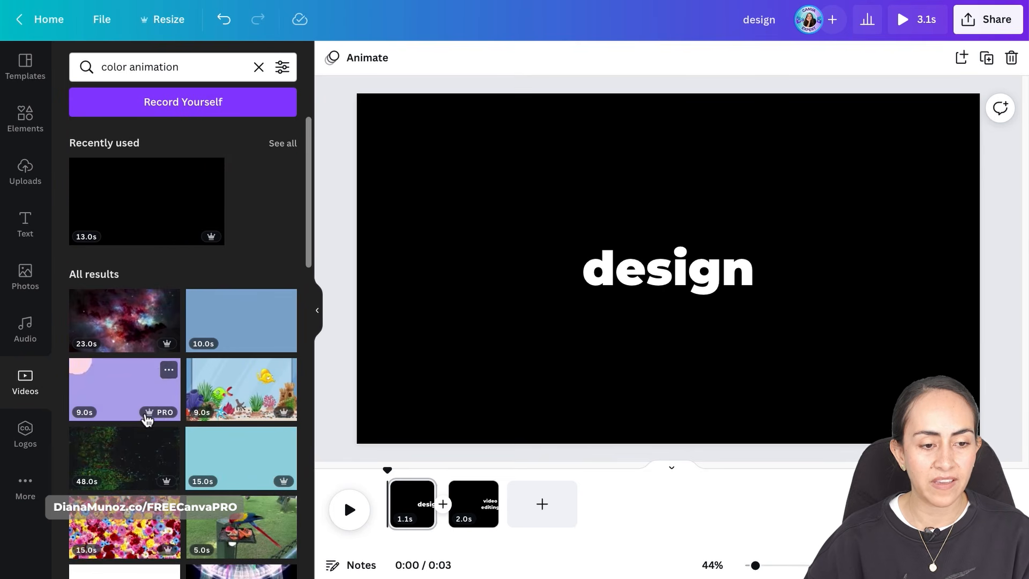
left_click(169, 370)
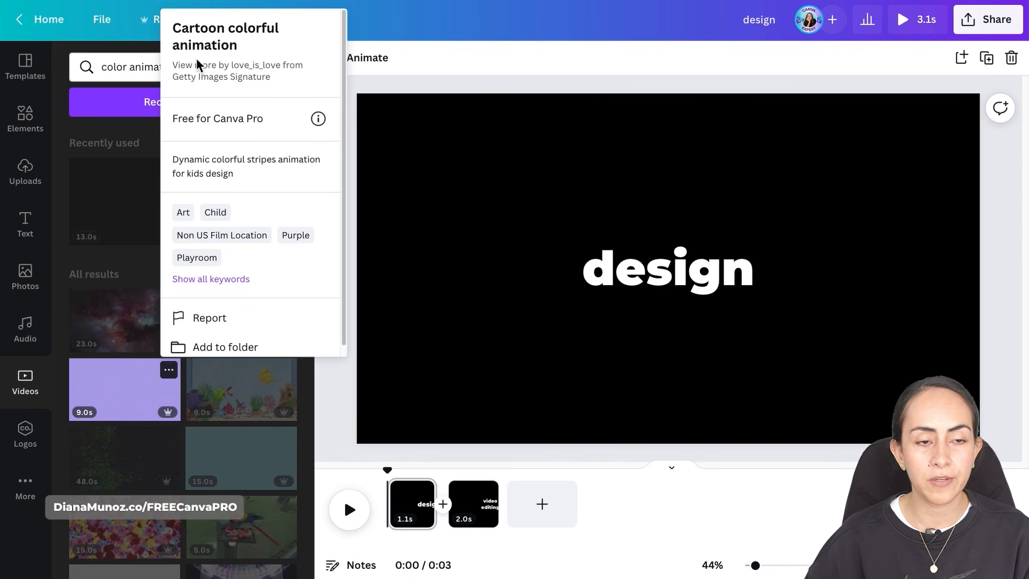
left_click_drag(131, 393, 555, 509)
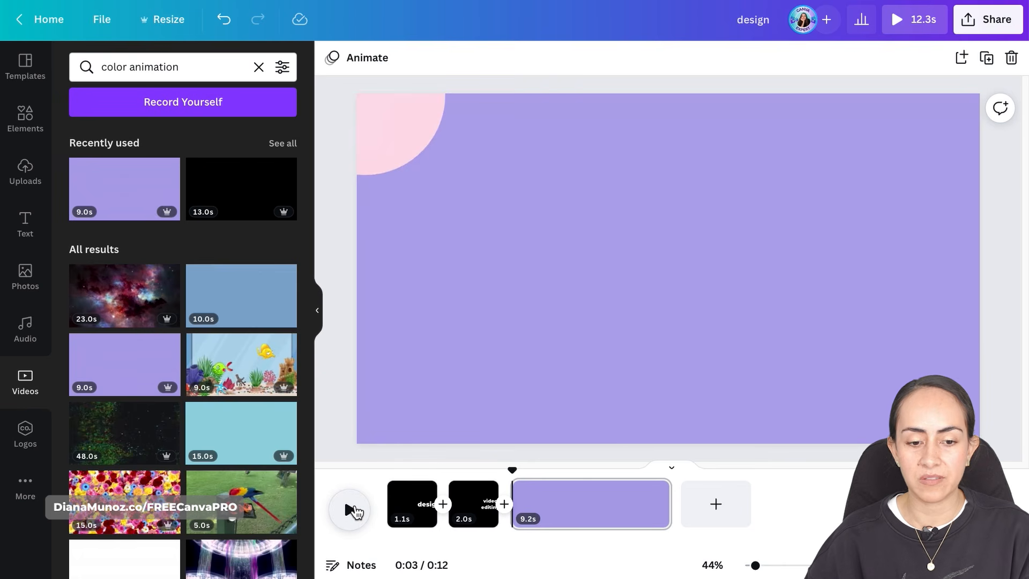
Play and scrub through the third page's video to examine where its color scenes change and where it could be split
left_click(352, 509)
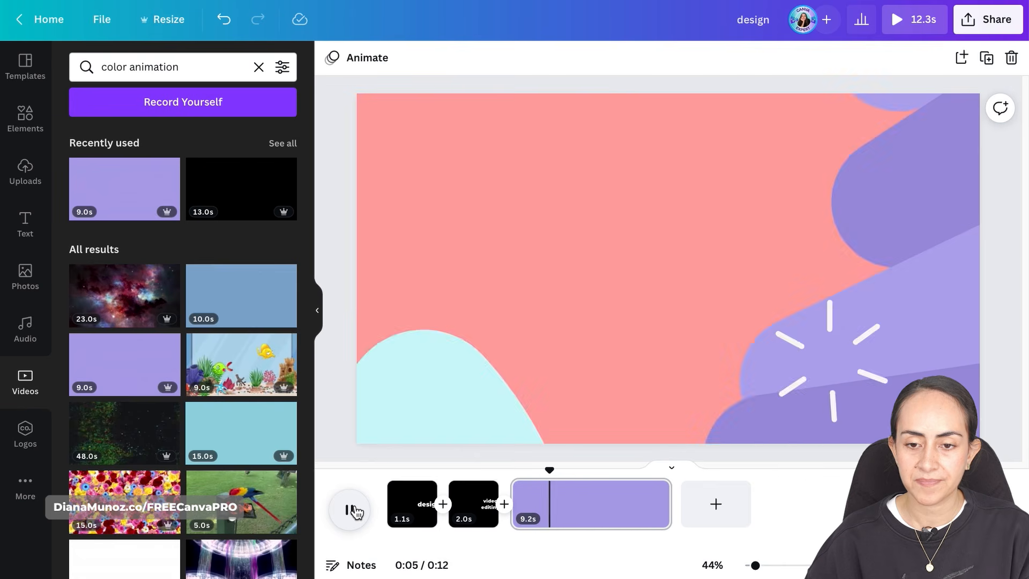
left_click(354, 509)
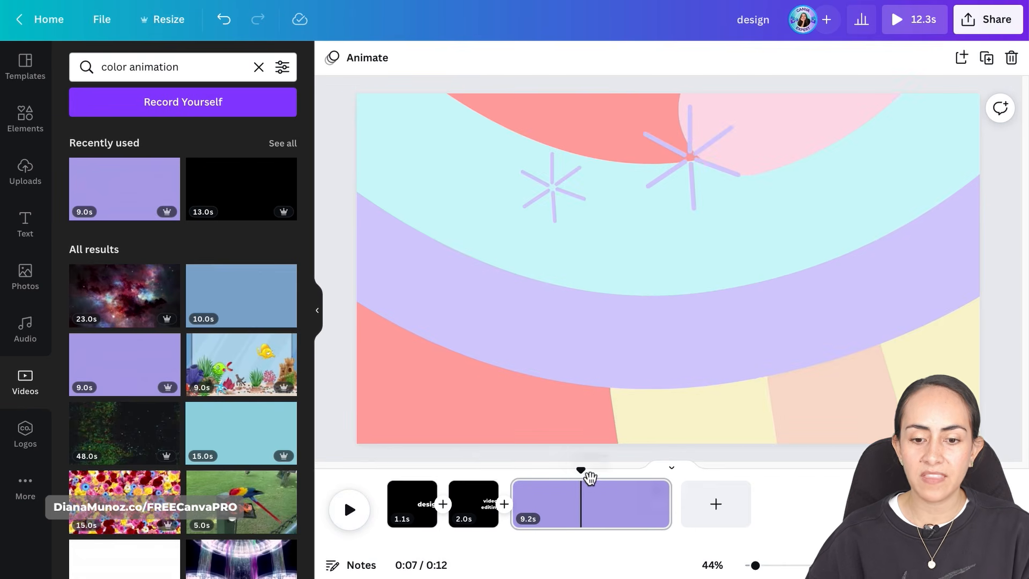
left_click_drag(582, 473, 540, 483)
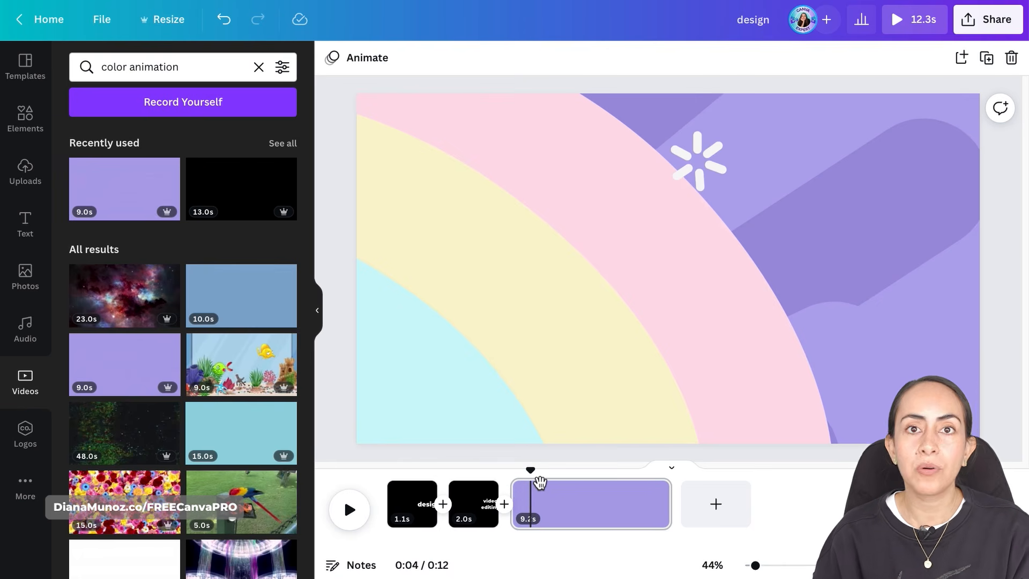
left_click_drag(539, 483, 523, 483)
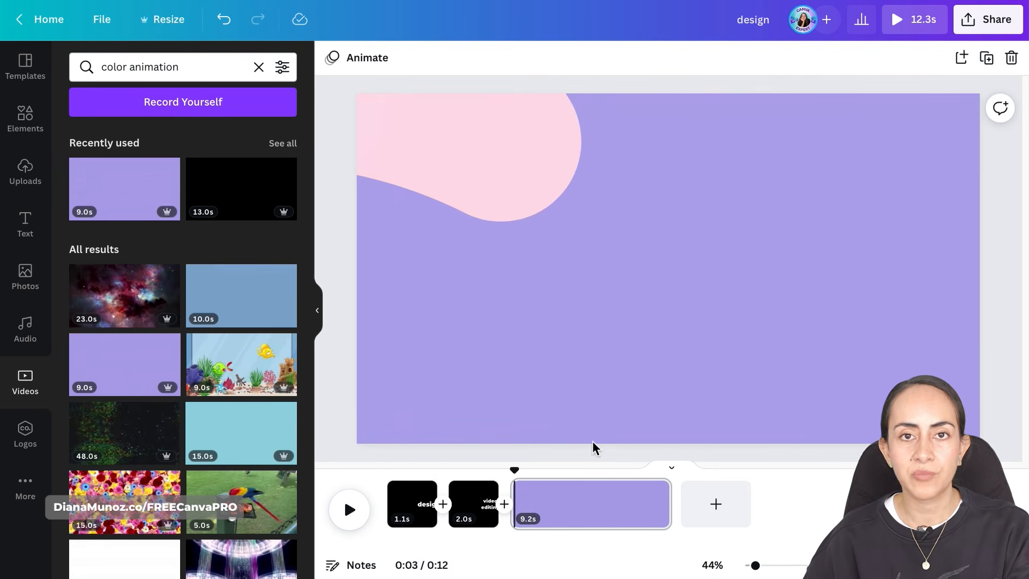
left_click(360, 516)
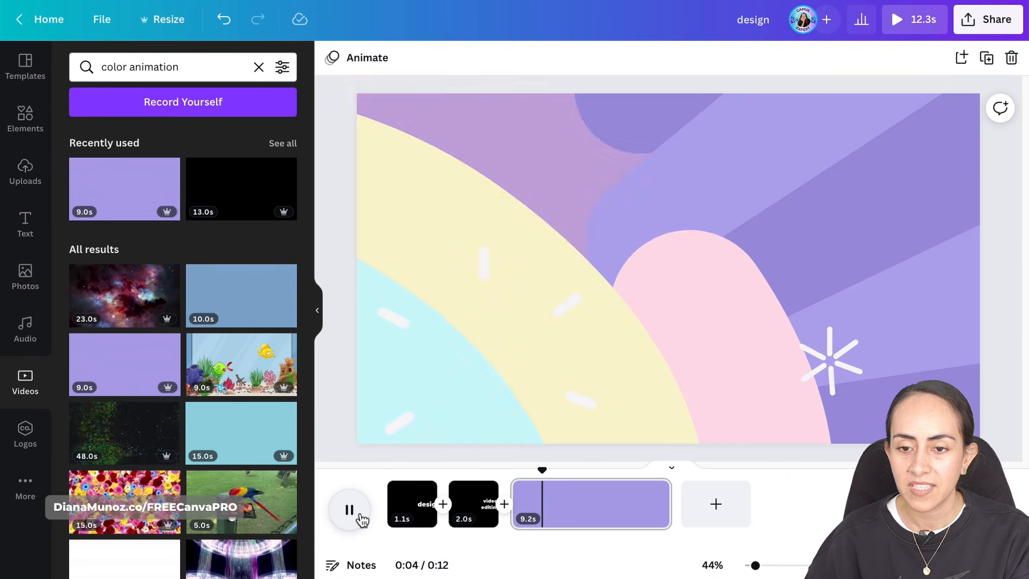
left_click(360, 515)
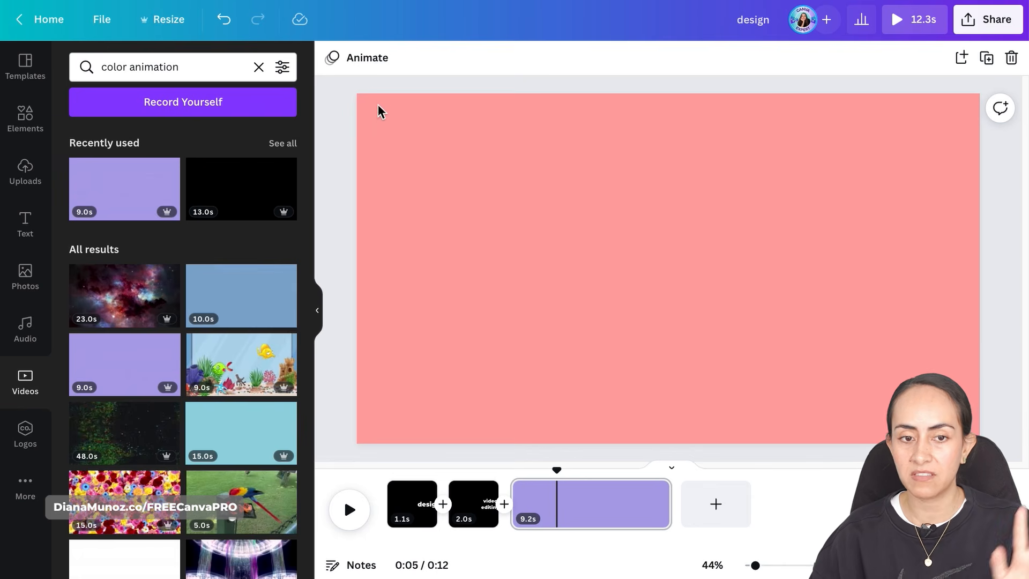
left_click(363, 515)
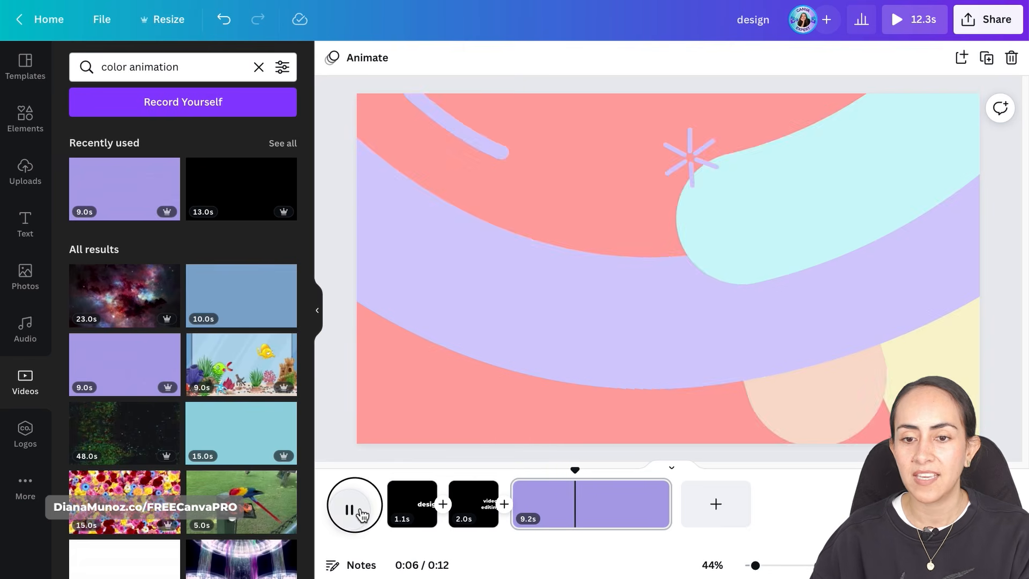
left_click(361, 513)
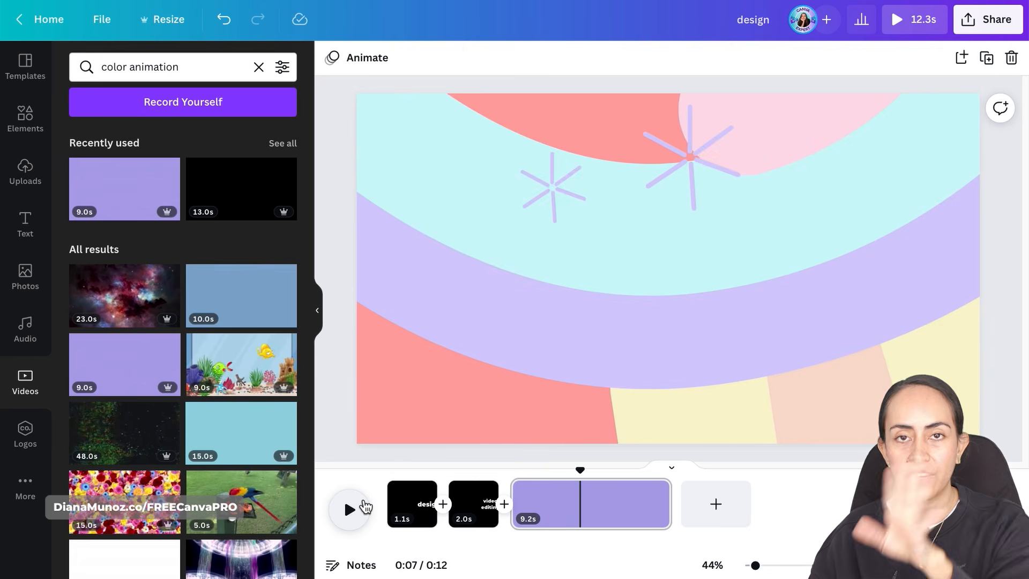
left_click(363, 506)
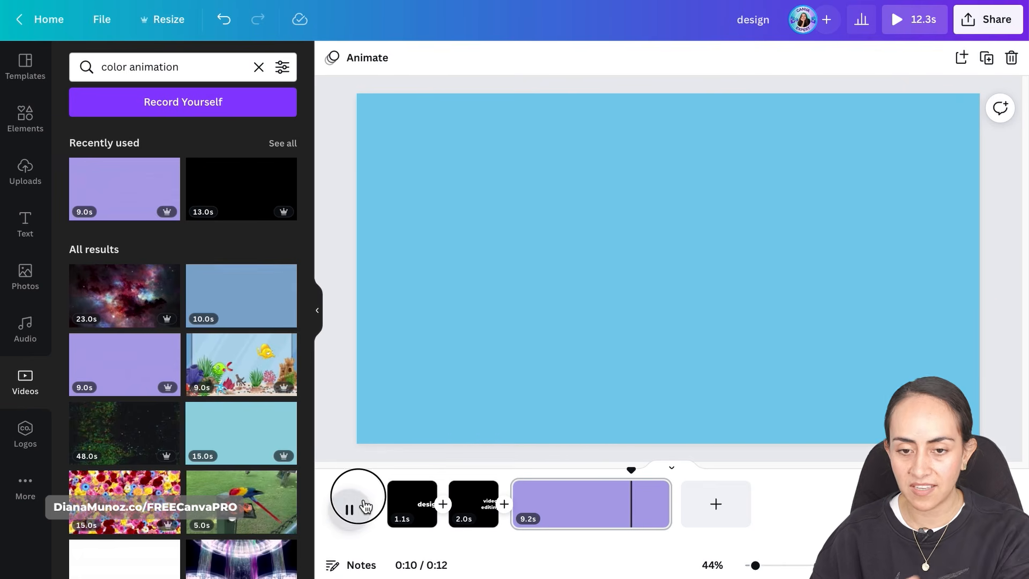
left_click(363, 506)
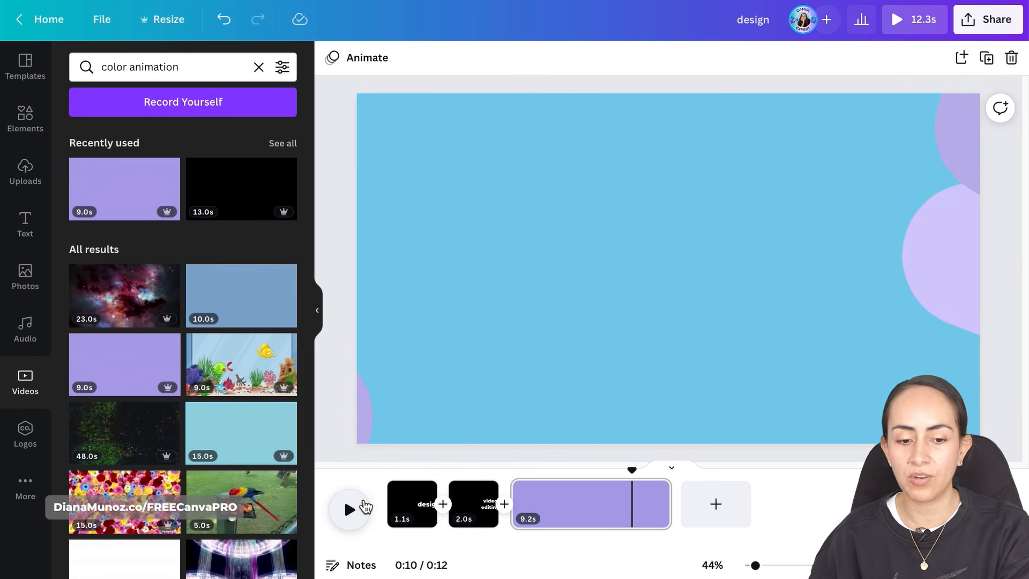
left_click(365, 506)
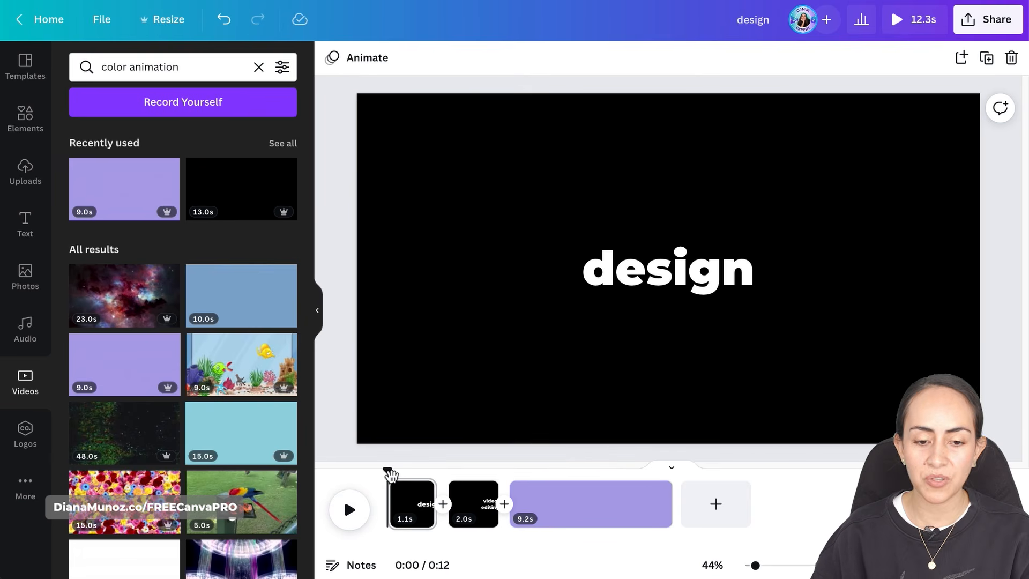
left_click_drag(390, 474, 551, 493)
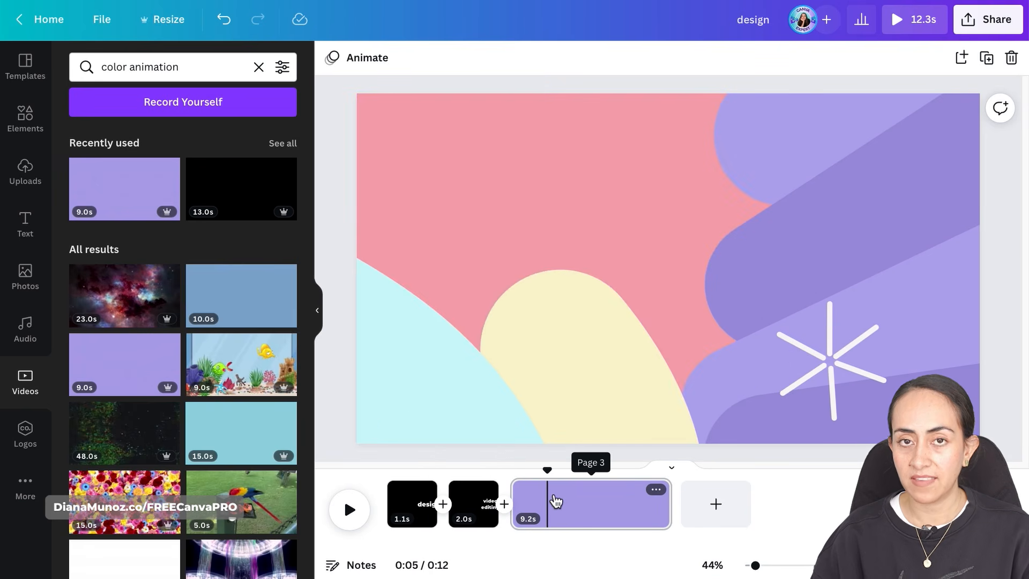
Split the third page's video at two scene changes to make a 2.1-second page followed by a 1.3-second coral page
right_click(556, 501)
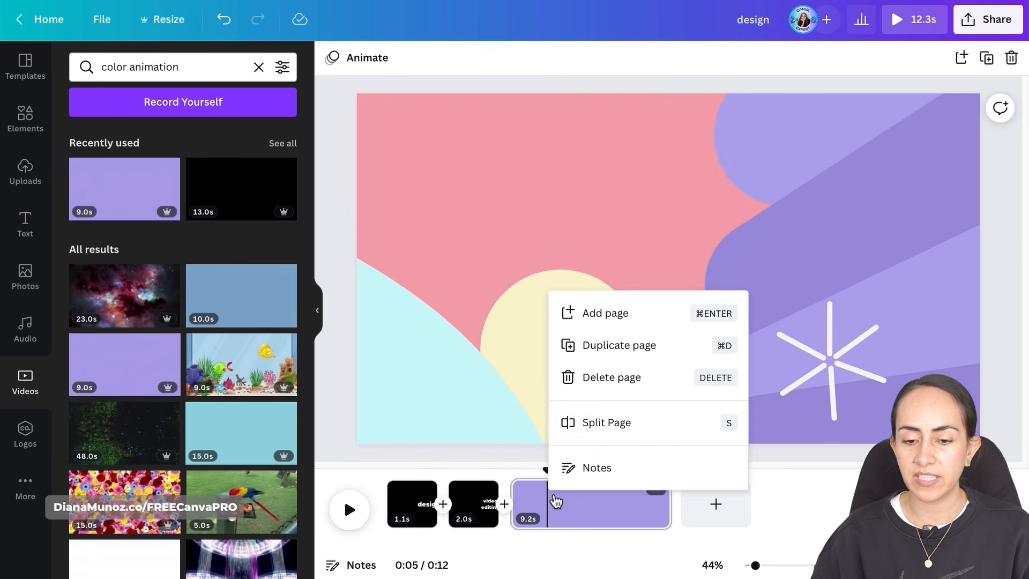
left_click(629, 436)
left_click_drag(549, 482, 595, 481)
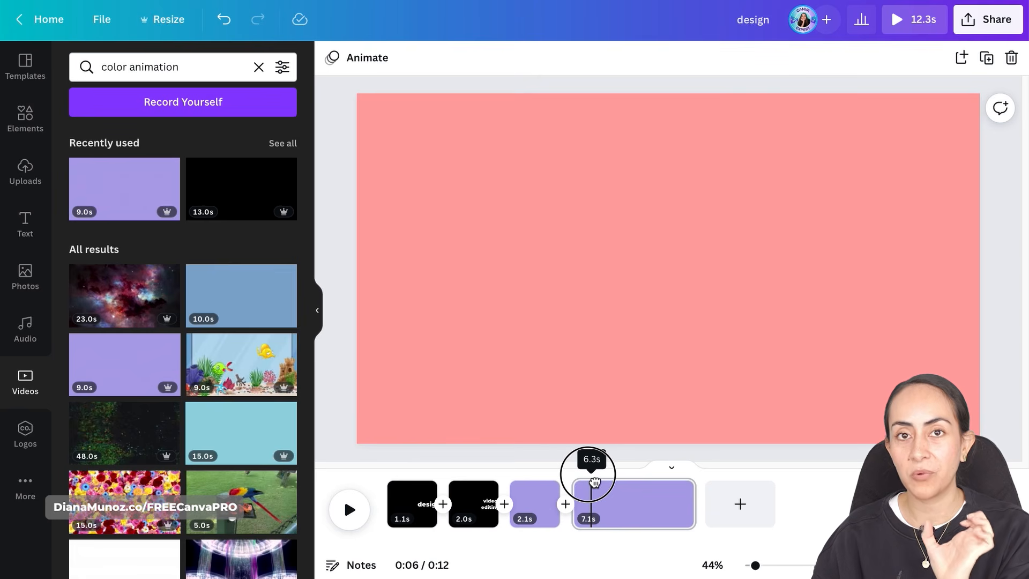
left_click_drag(595, 481, 598, 482)
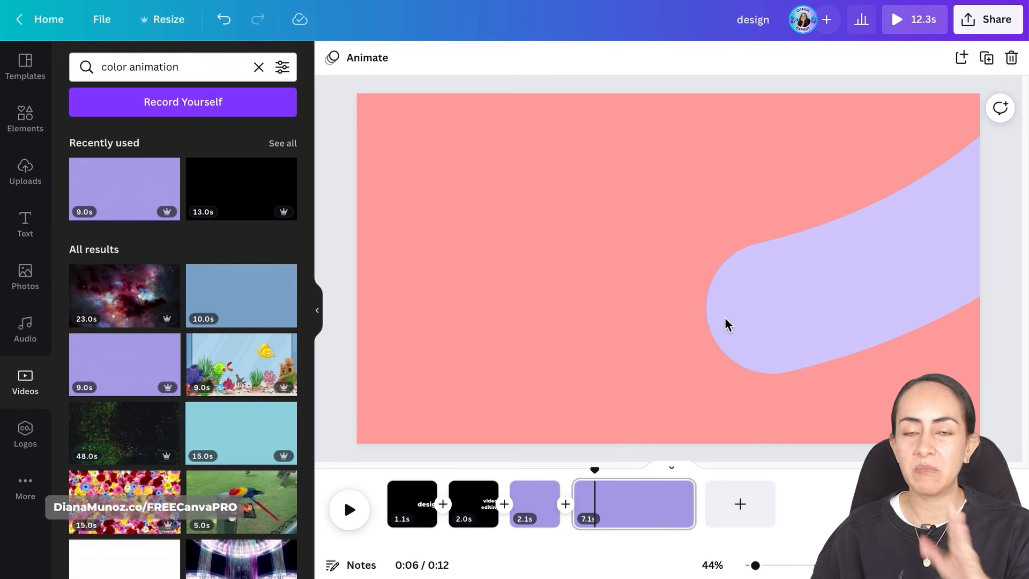
right_click(602, 509)
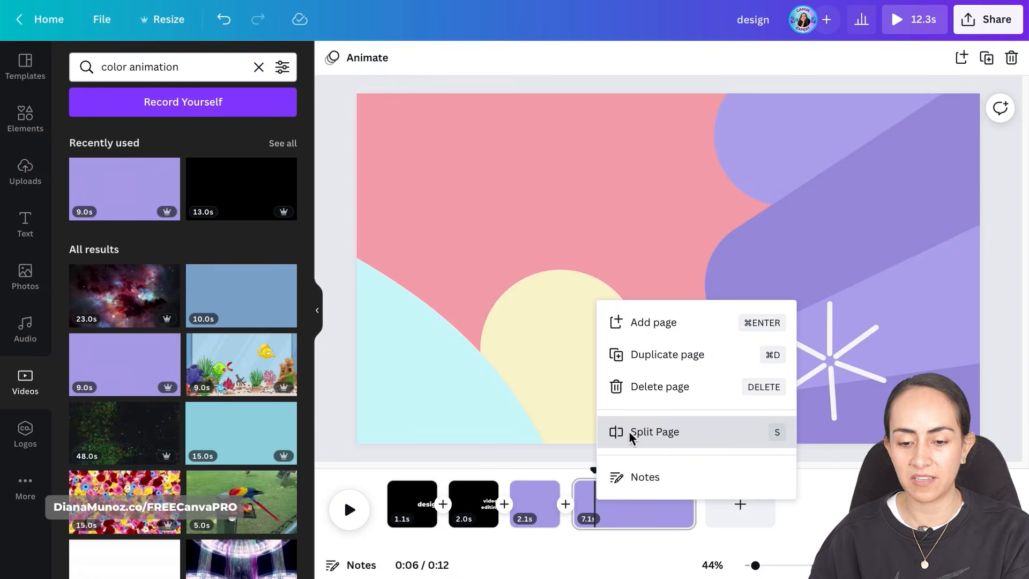
left_click(628, 431)
Add the heading "animations" to the fourth page, enlarge it to size 68.2 and color it white
left_click_drag(633, 472, 600, 477)
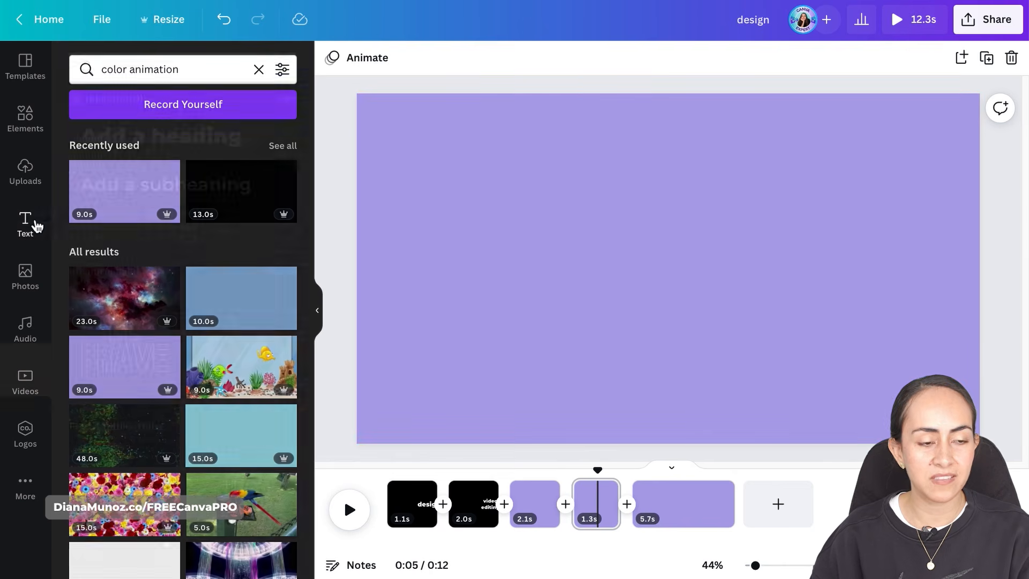
left_click(28, 225)
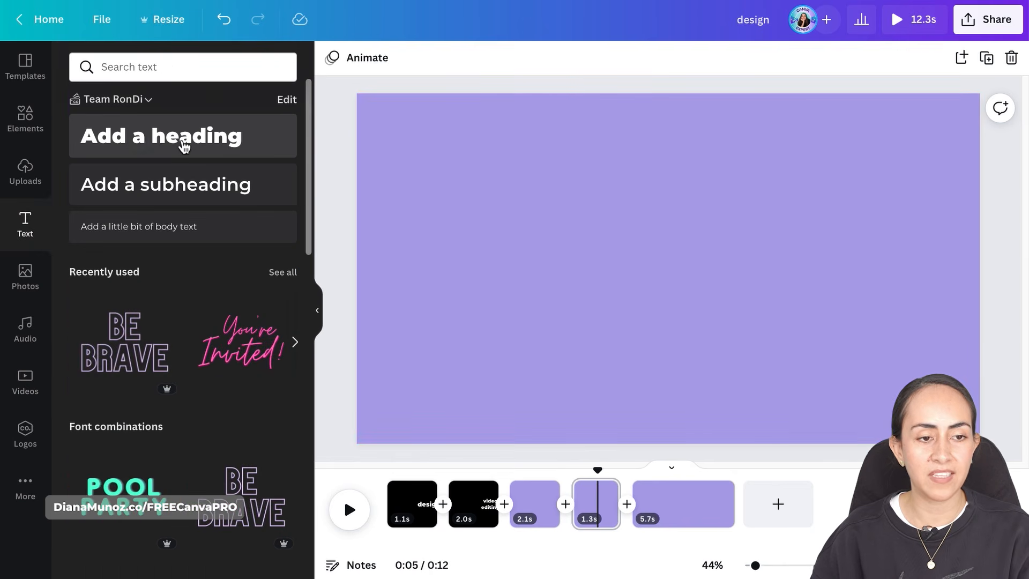
left_click(248, 145)
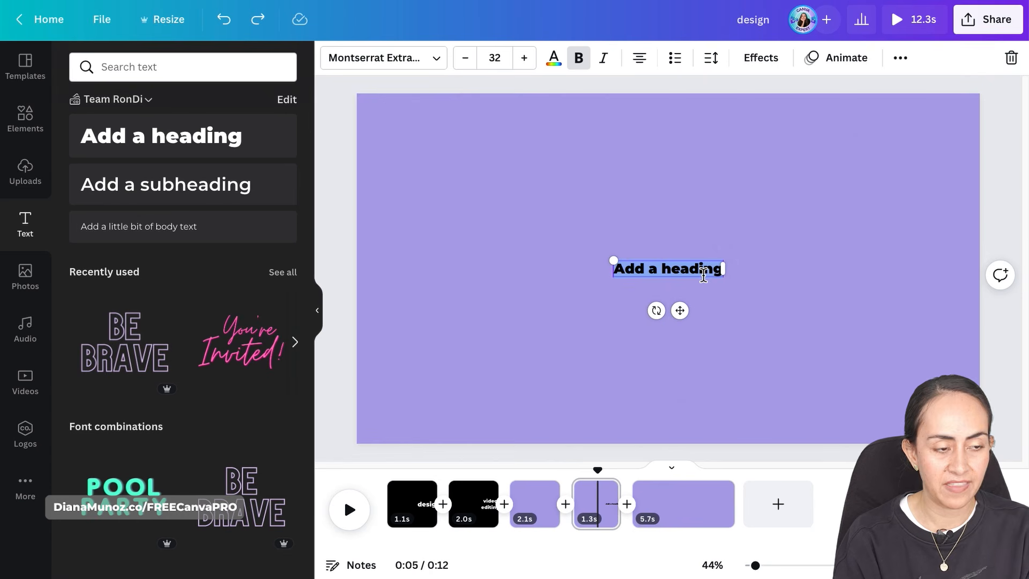
type("animations")
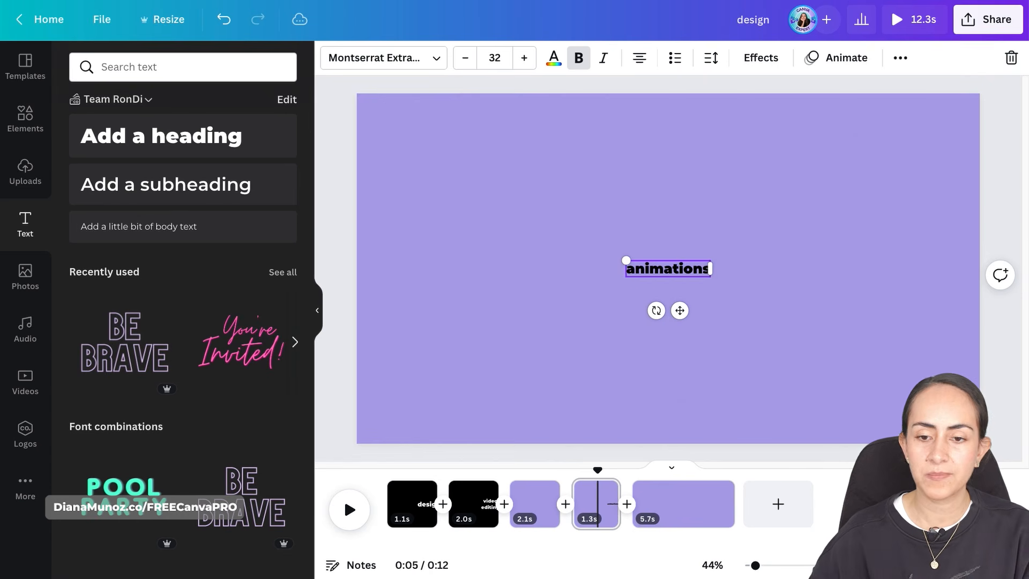
left_click_drag(713, 261, 757, 242)
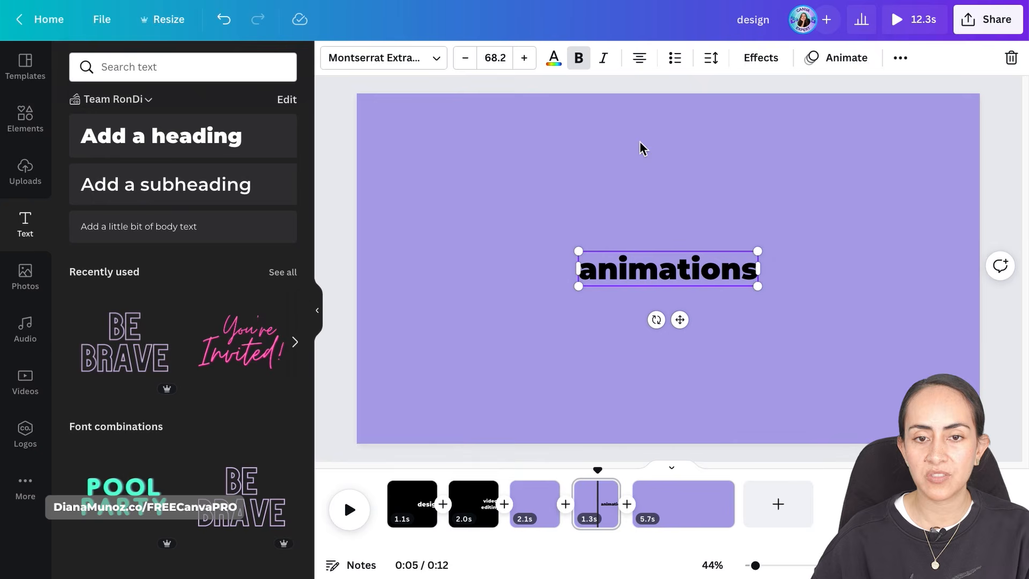
left_click(555, 56)
left_click(164, 141)
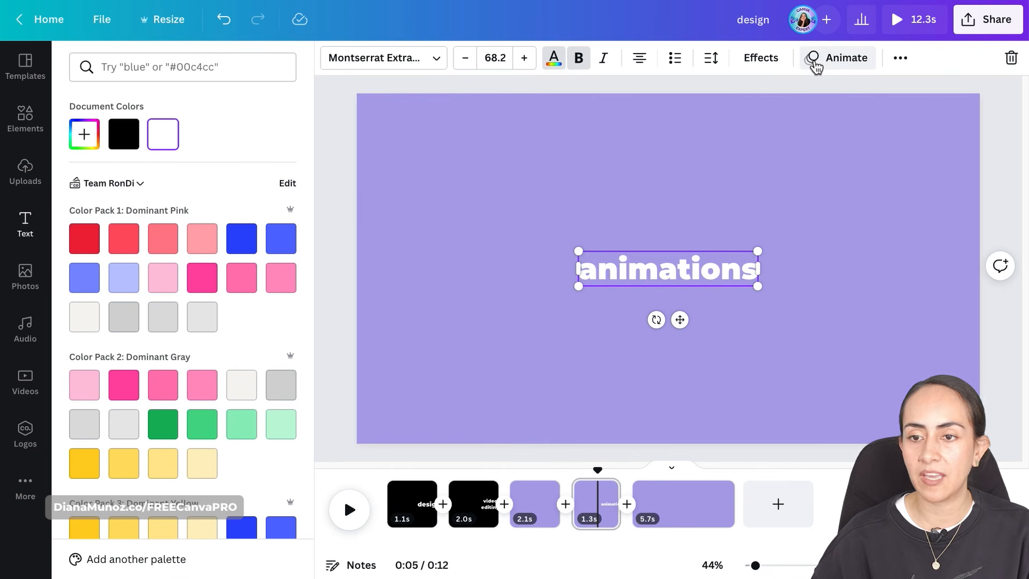
Apply the Skate text animation to the "animations" heading, animating both on enter and exit with the rightward direction
left_click(844, 65)
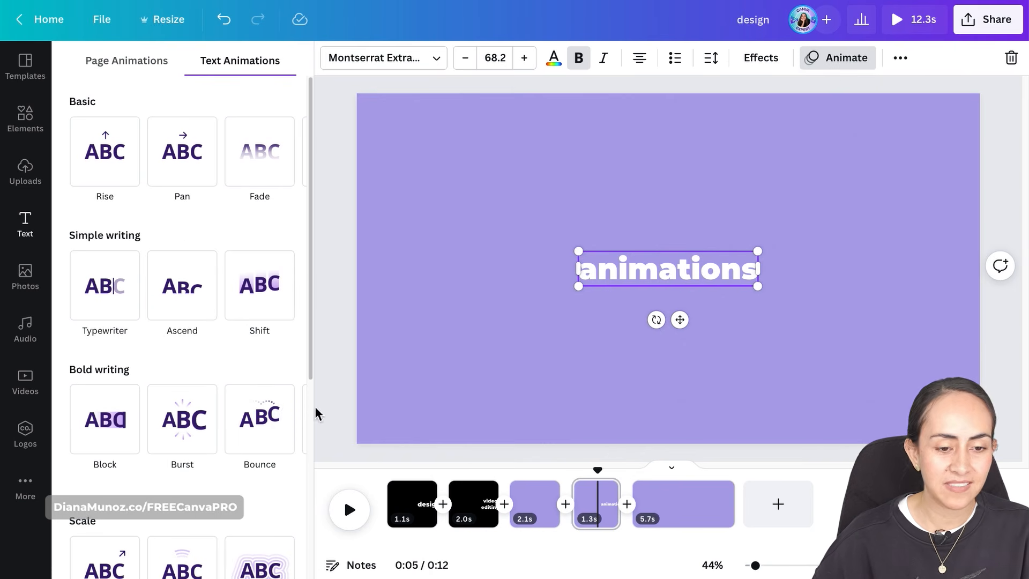
left_click(295, 418)
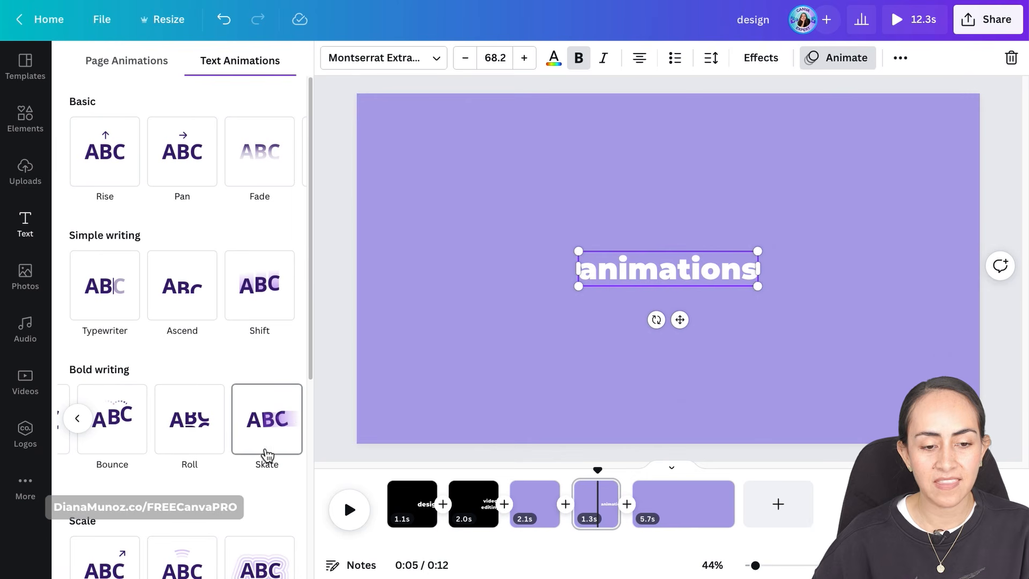
left_click(277, 418)
scroll(171, 292, "down", 3)
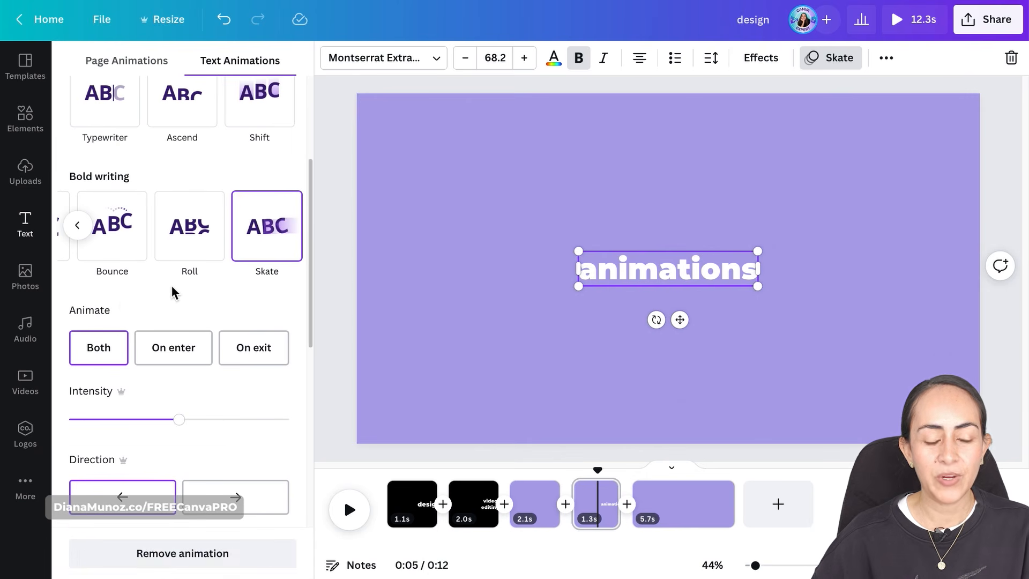
left_click(123, 354)
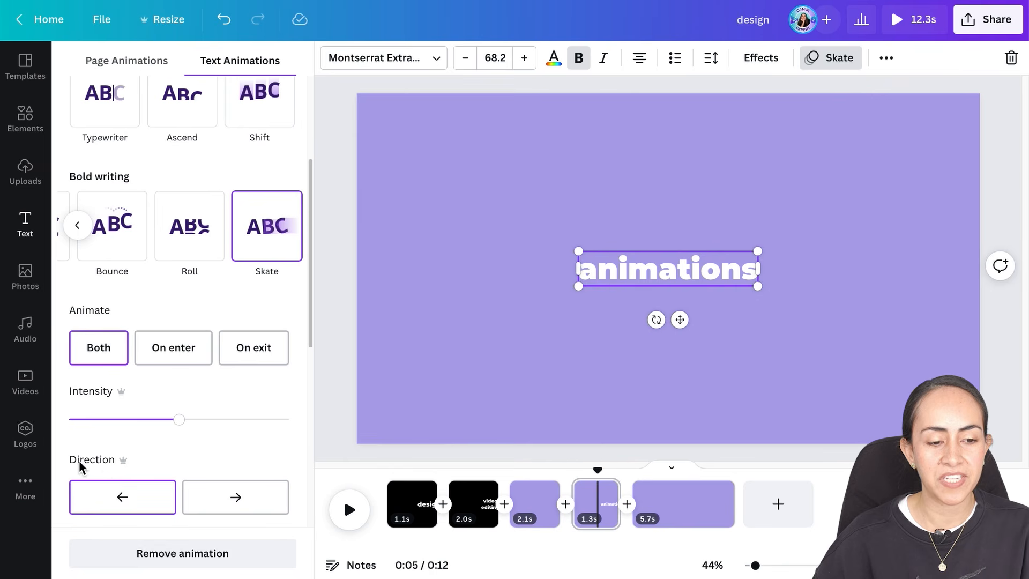
left_click(250, 498)
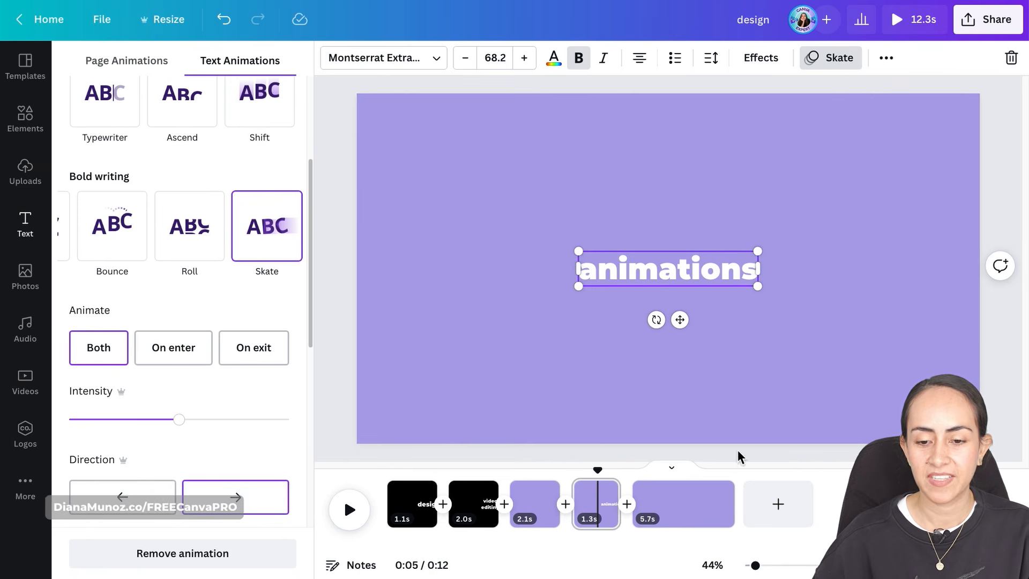
Preview the start of the fourth page and check that the heading's Skate animation uses Both and the rightward direction
left_click_drag(607, 480, 585, 477)
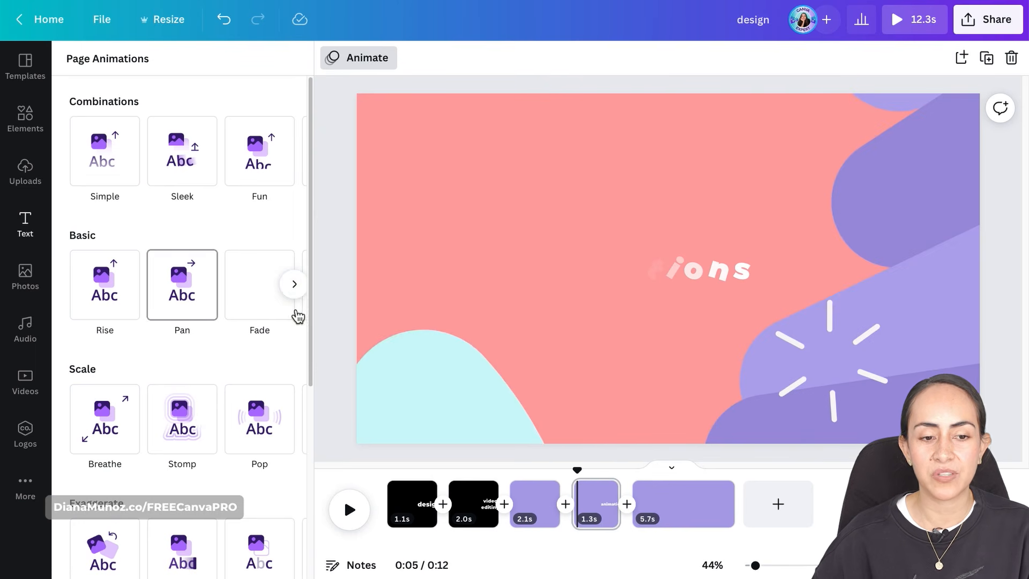
left_click(300, 291)
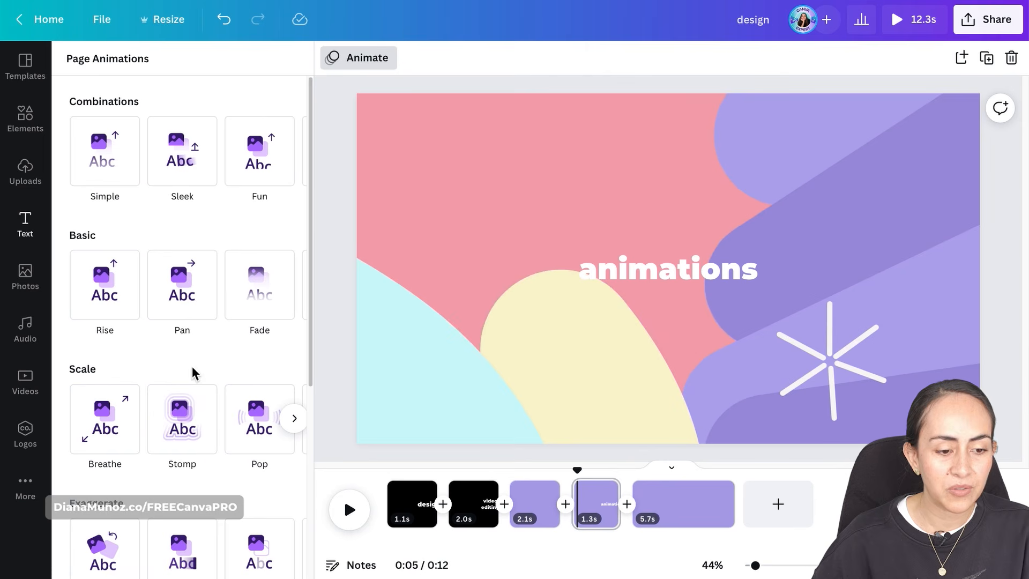
left_click(638, 270)
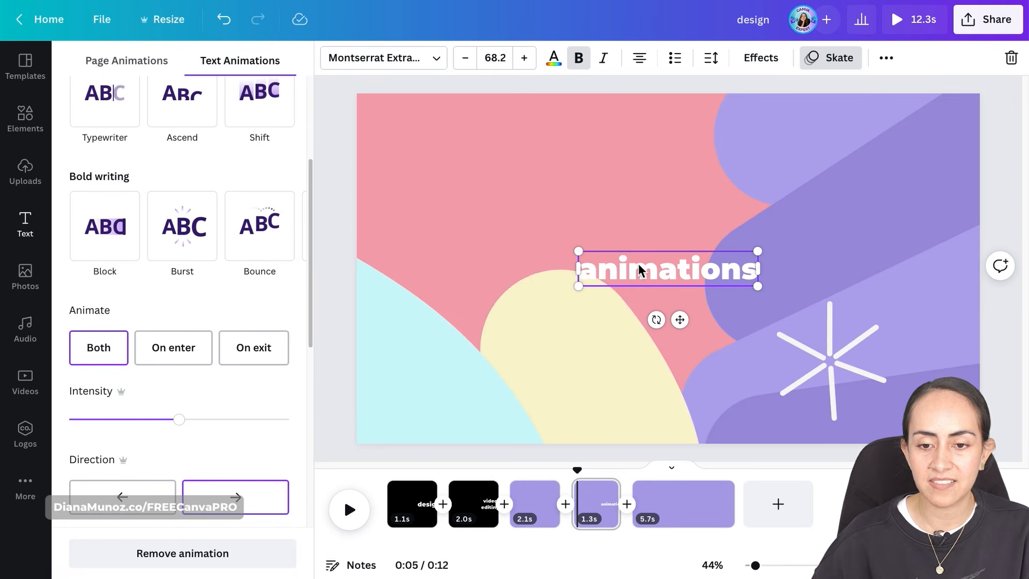
scroll(144, 255, "down", 1)
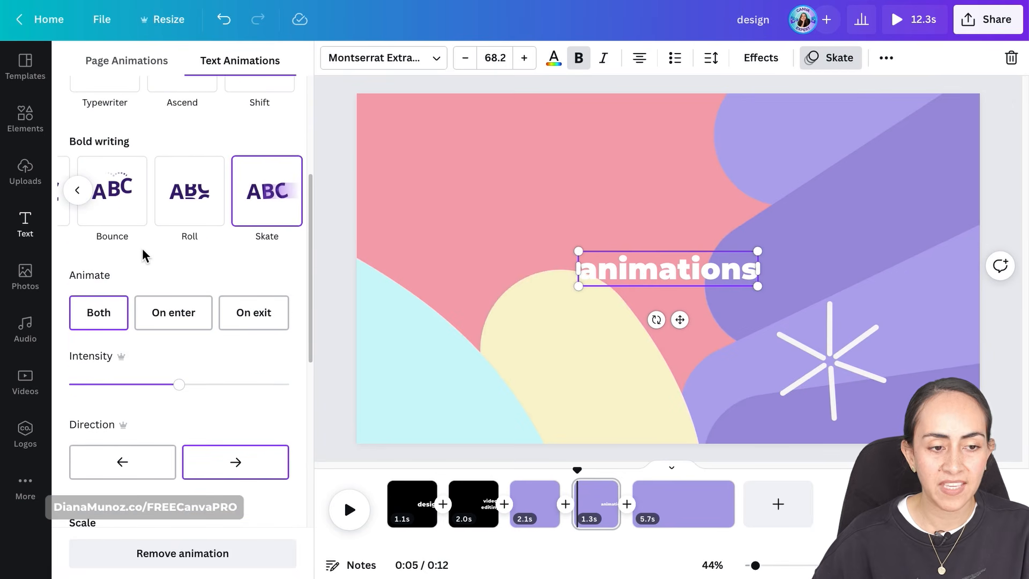
left_click(105, 312)
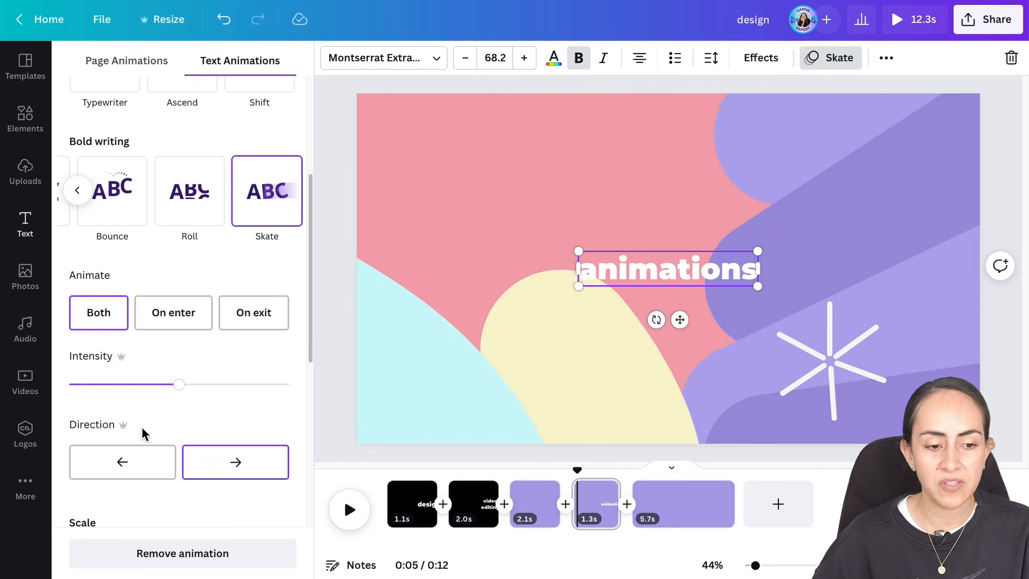
left_click(248, 465)
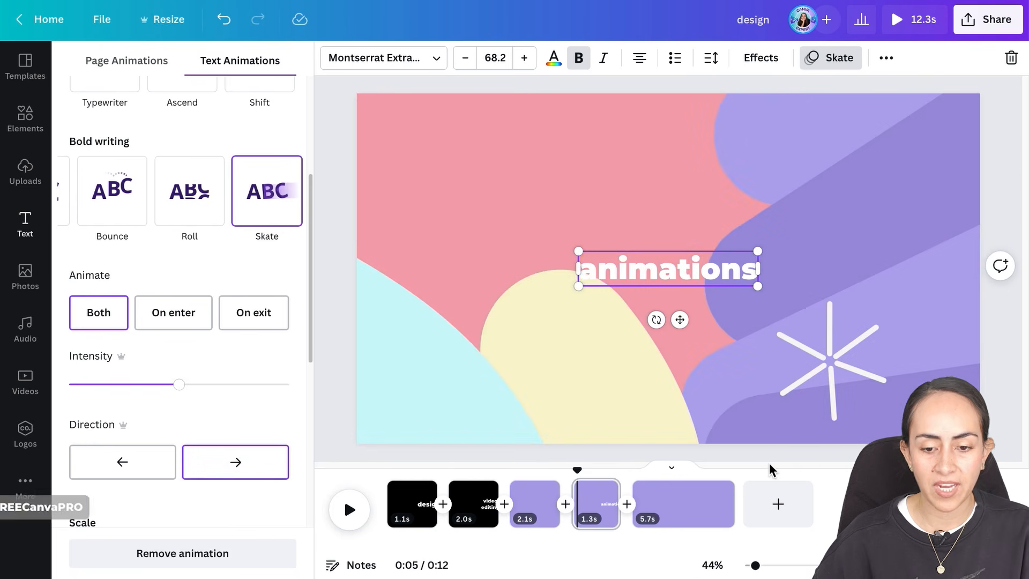
Scrub through the fourth page to examine how the heading enters and exits, and review its Skate animation options
left_click(588, 482)
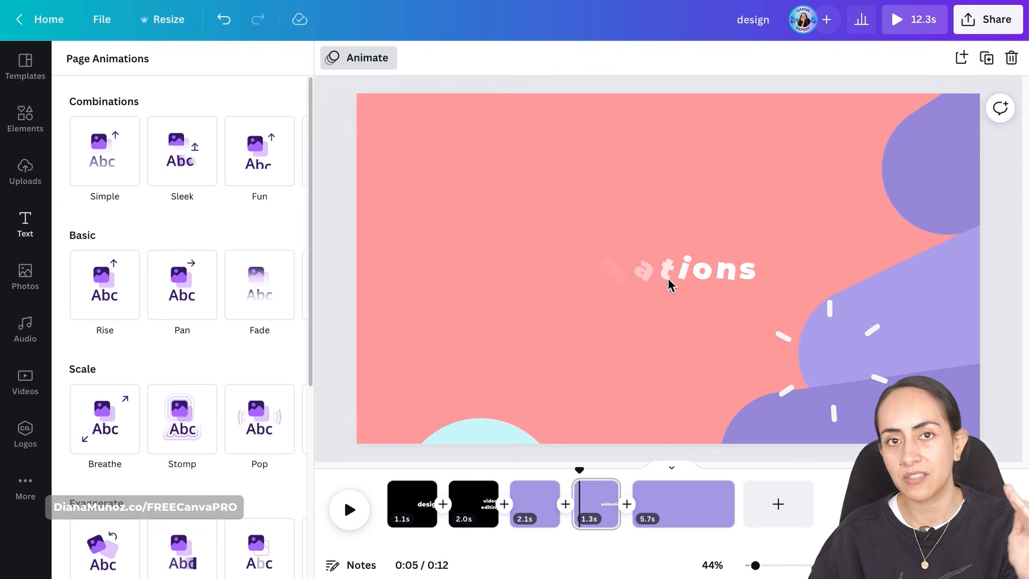
left_click_drag(582, 474, 623, 484)
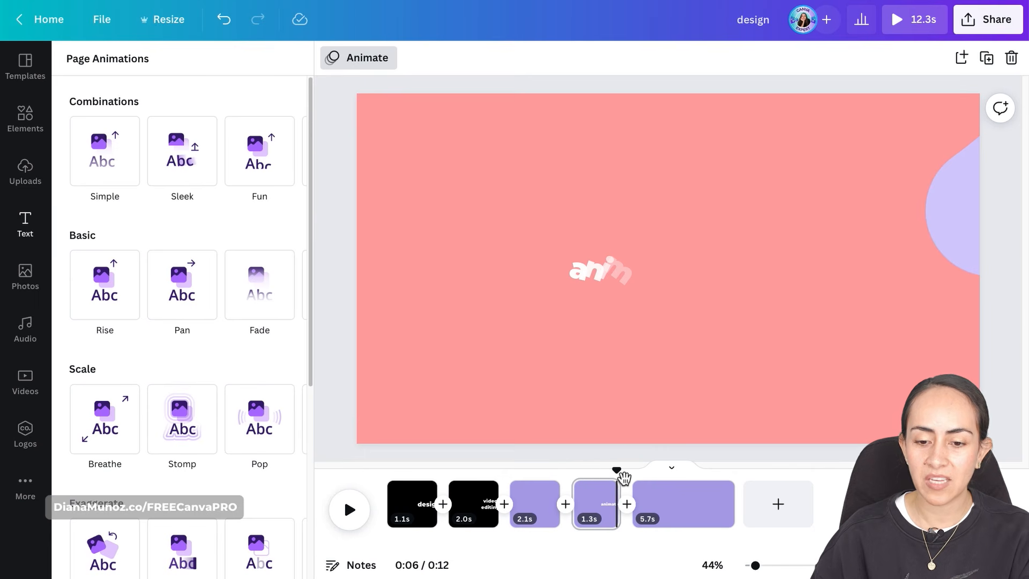
mouse_move(617, 476)
left_mouse_down()
mouse_move(632, 480)
mouse_move(613, 480)
left_mouse_up()
left_click_drag(601, 482, 597, 482)
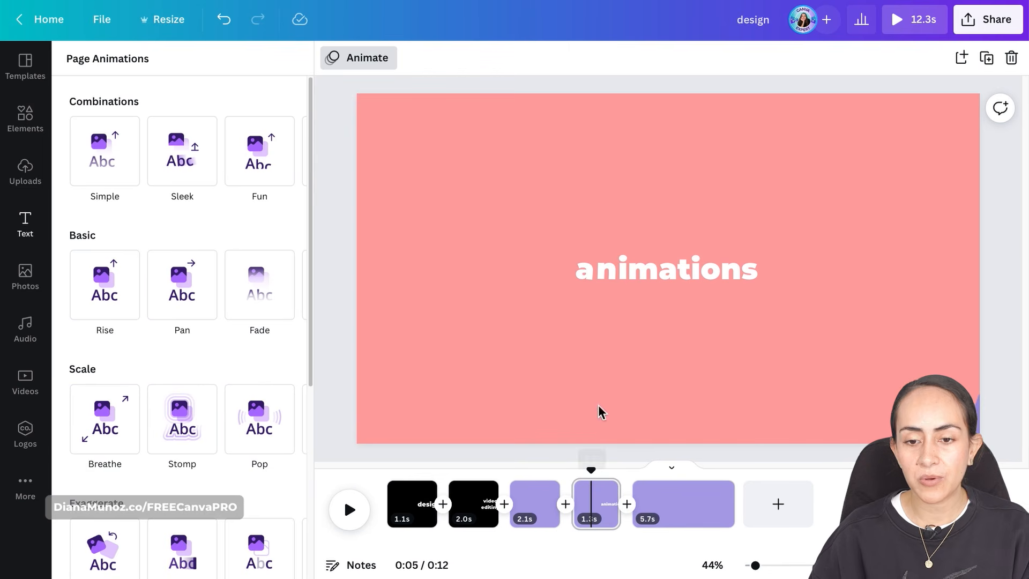
left_click(668, 267)
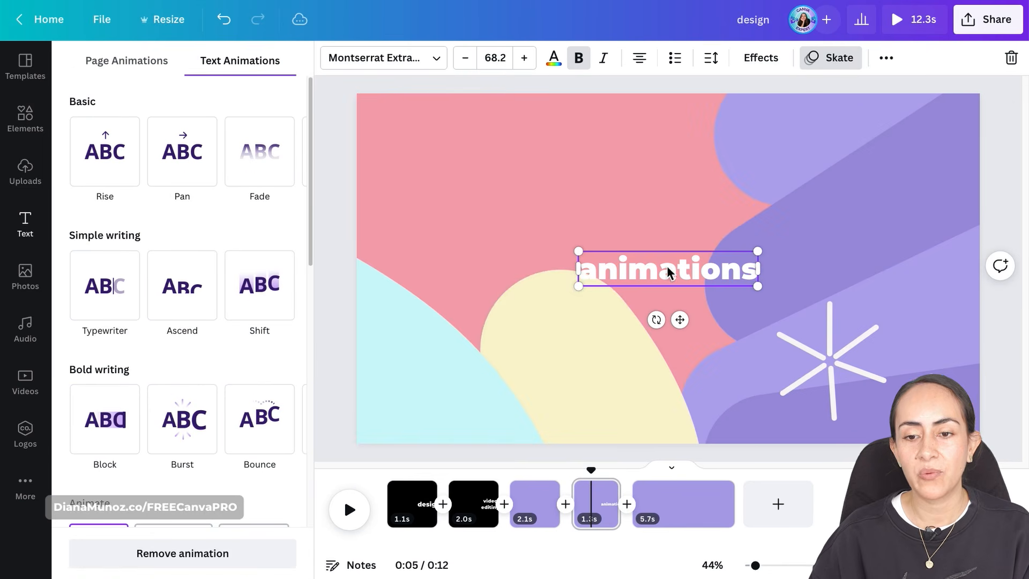
left_click(834, 72)
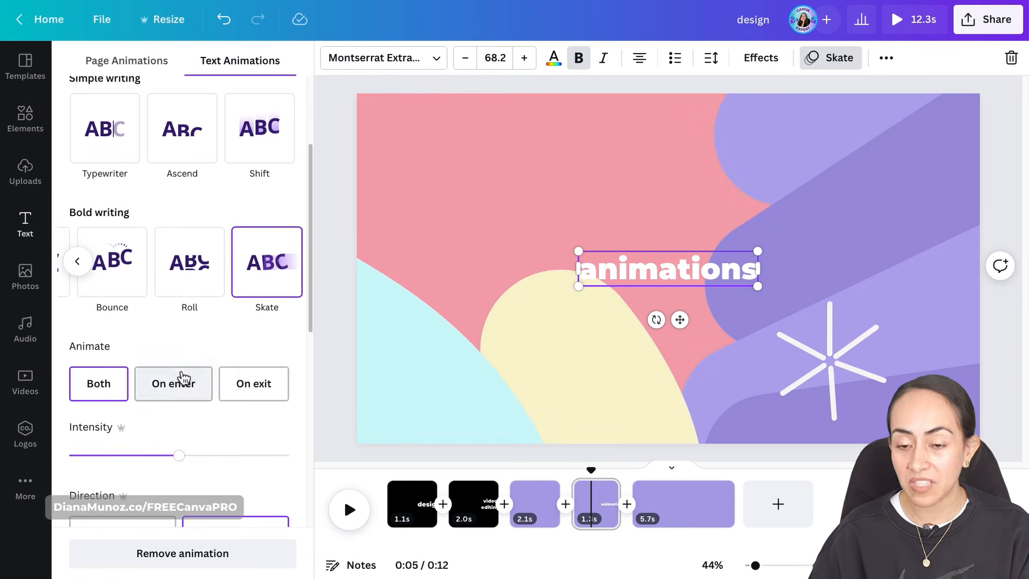
scroll(264, 357, "down", 2)
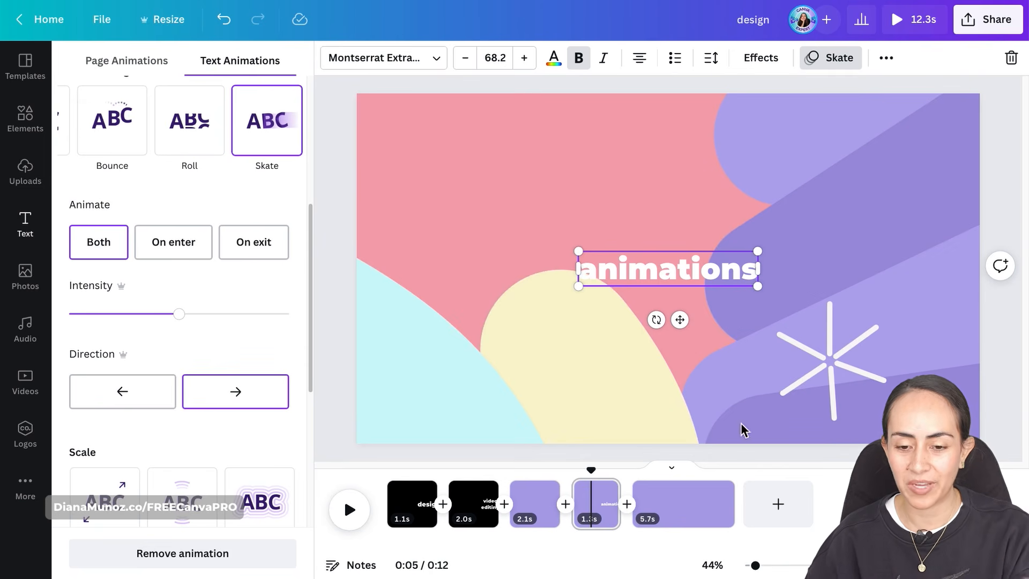
Split the fifth page as its star shapes leave the blue background, making its first part 2.5 seconds long
left_click(605, 478)
left_click_drag(612, 479, 669, 483)
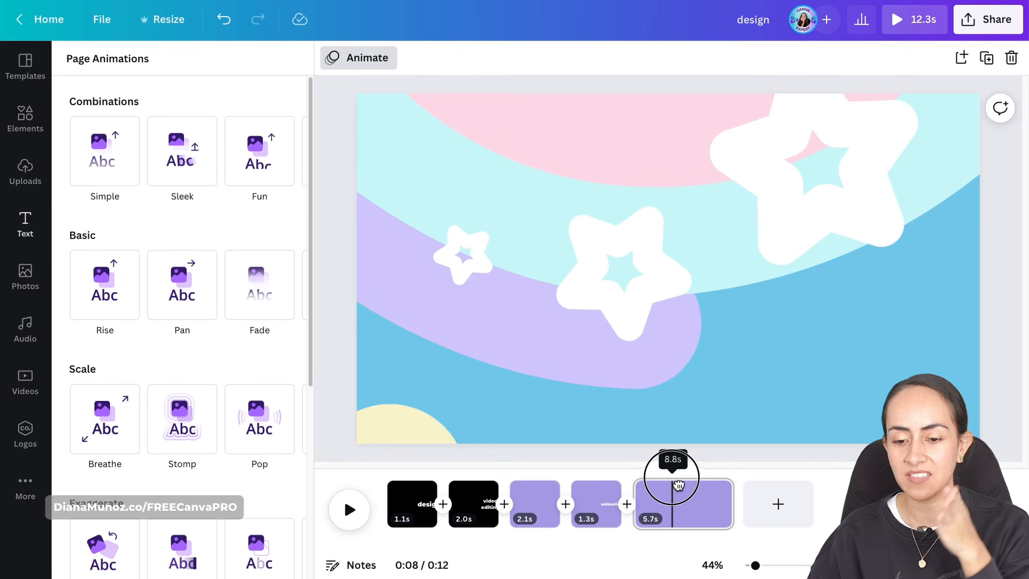
left_click_drag(679, 485, 681, 486)
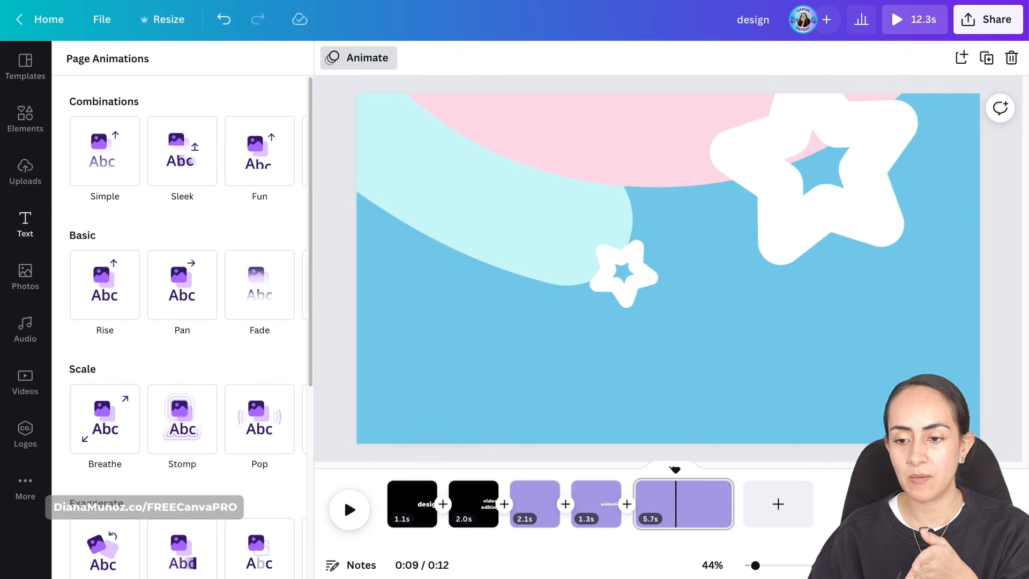
left_click_drag(687, 479, 687, 479)
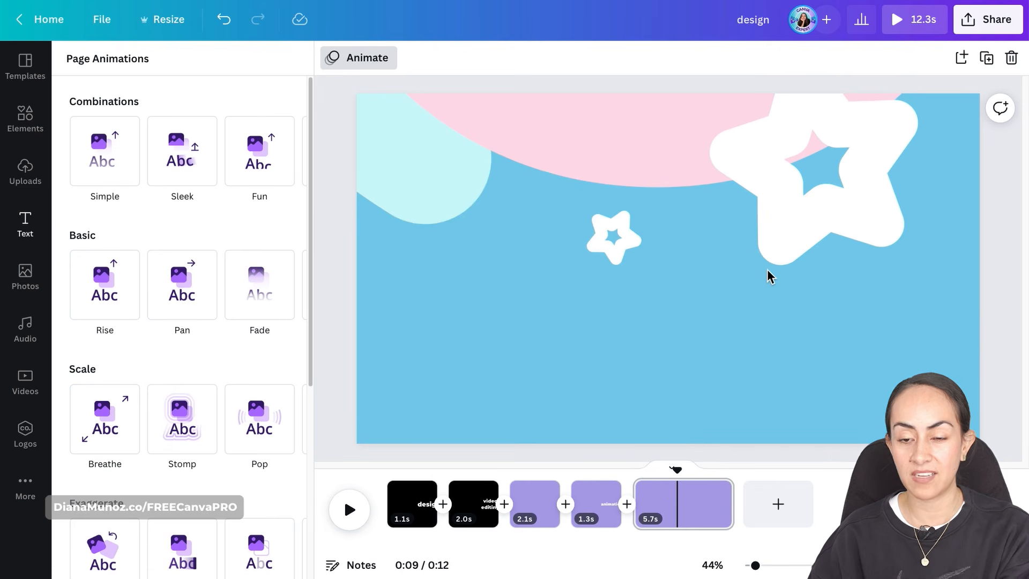
right_click(686, 514)
left_click(712, 452)
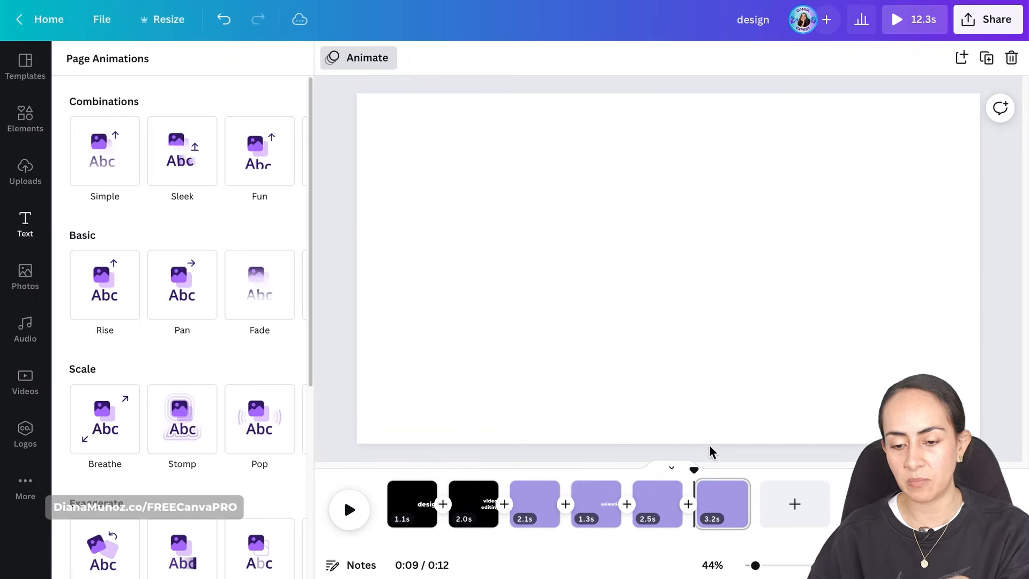
Split the sixth page as new shapes enter the blue background, making a 1.1-second page, and return the playhead to it
left_click_drag(703, 474, 725, 493)
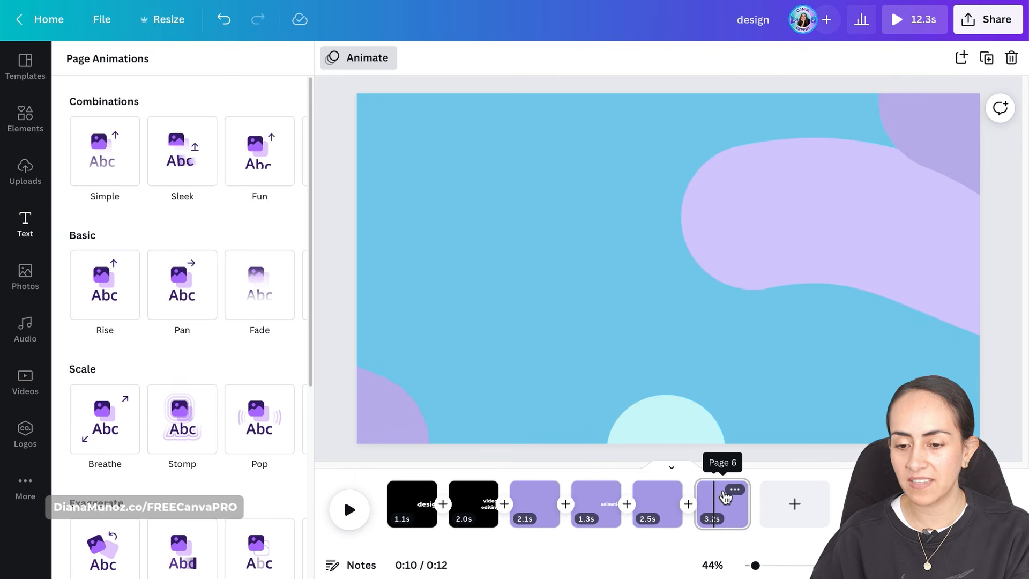
right_click(722, 499)
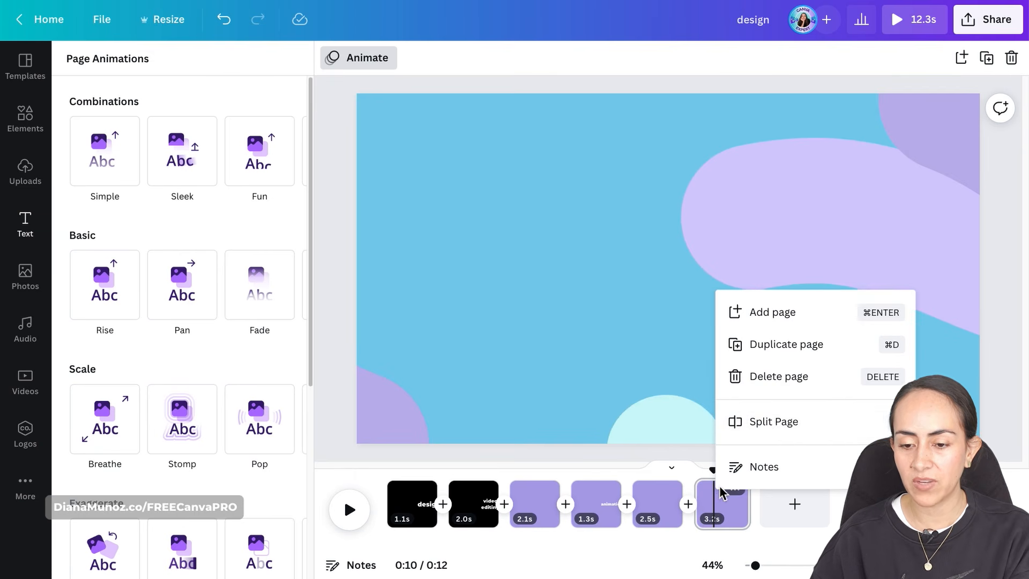
left_click(748, 428)
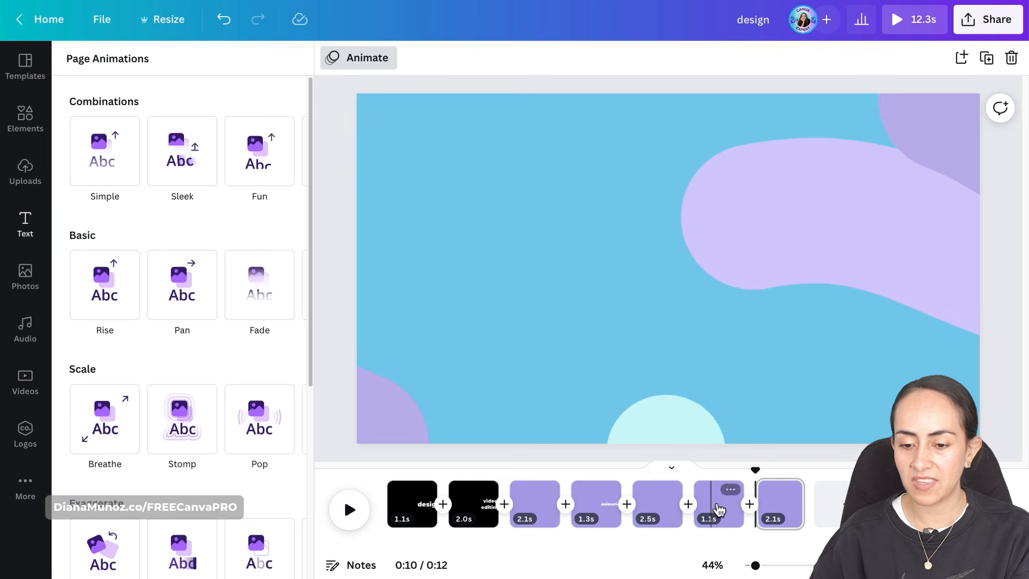
left_click_drag(756, 475, 707, 478)
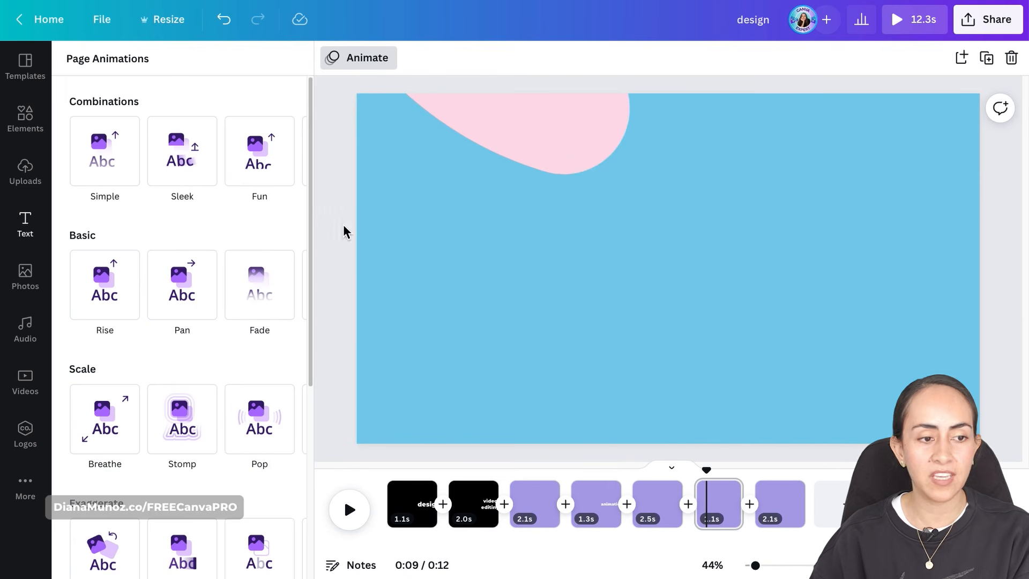
Add a white "Canva updates" heading to the sixth page and enlarge it to about font size 59.3
left_click(25, 224)
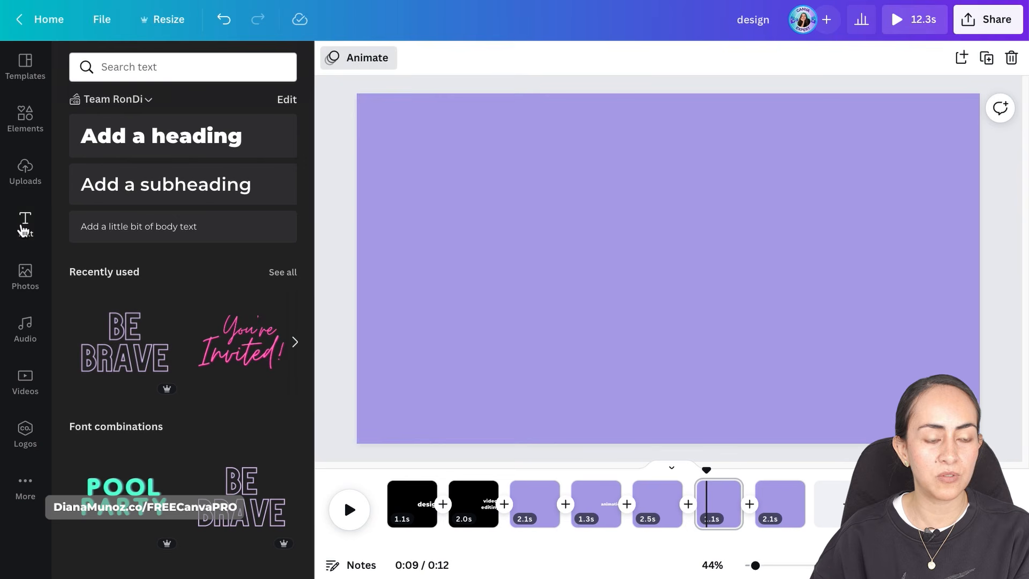
left_click(123, 149)
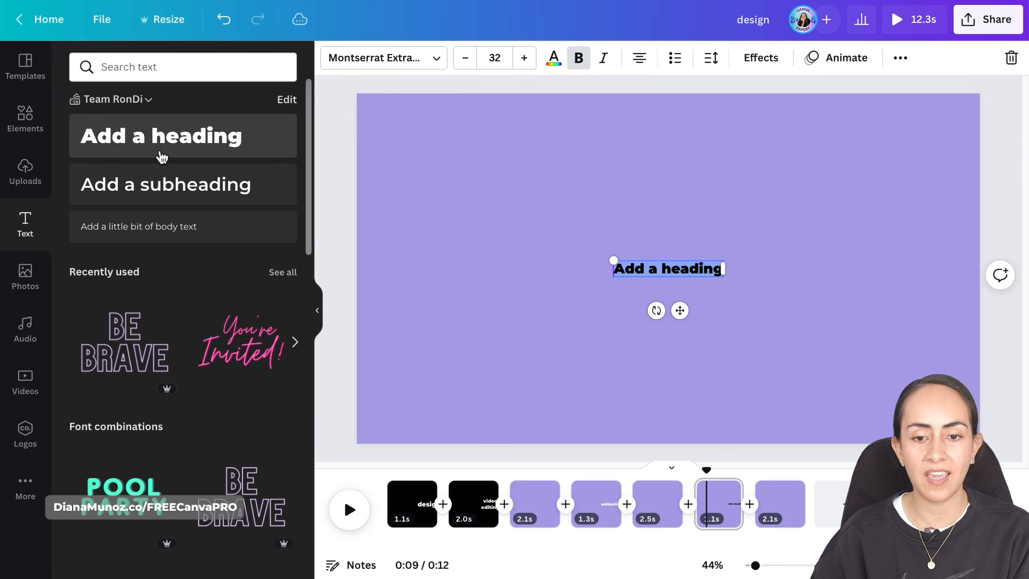
left_click(562, 57)
left_click(175, 137)
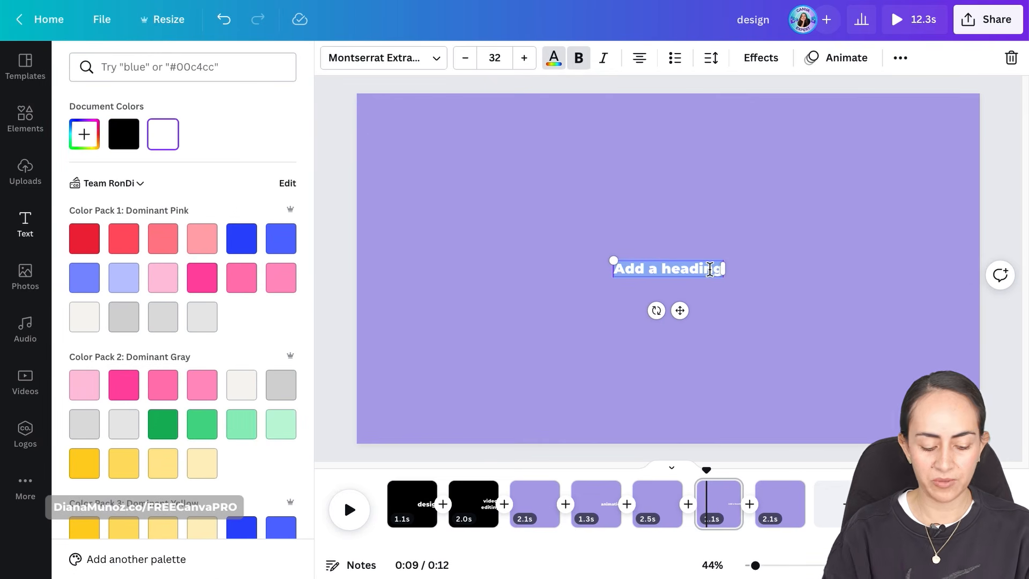
type("d")
type("anva")
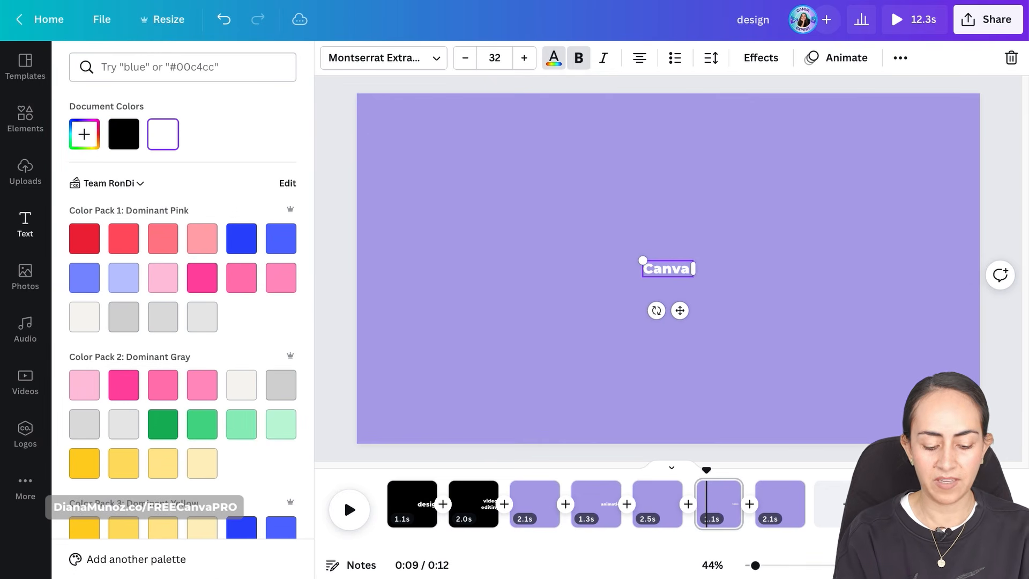
type(" updates")
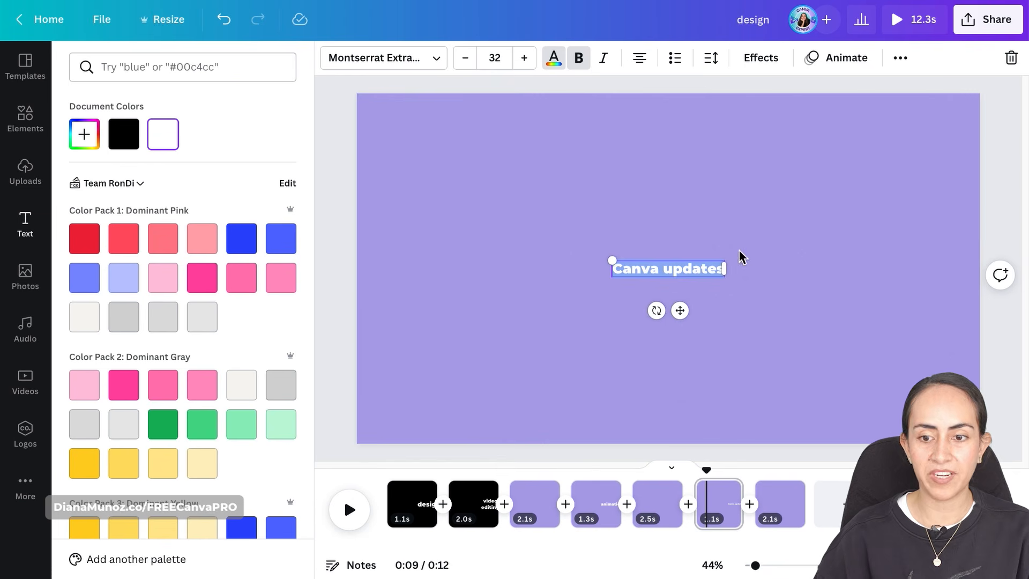
left_click_drag(726, 261, 774, 246)
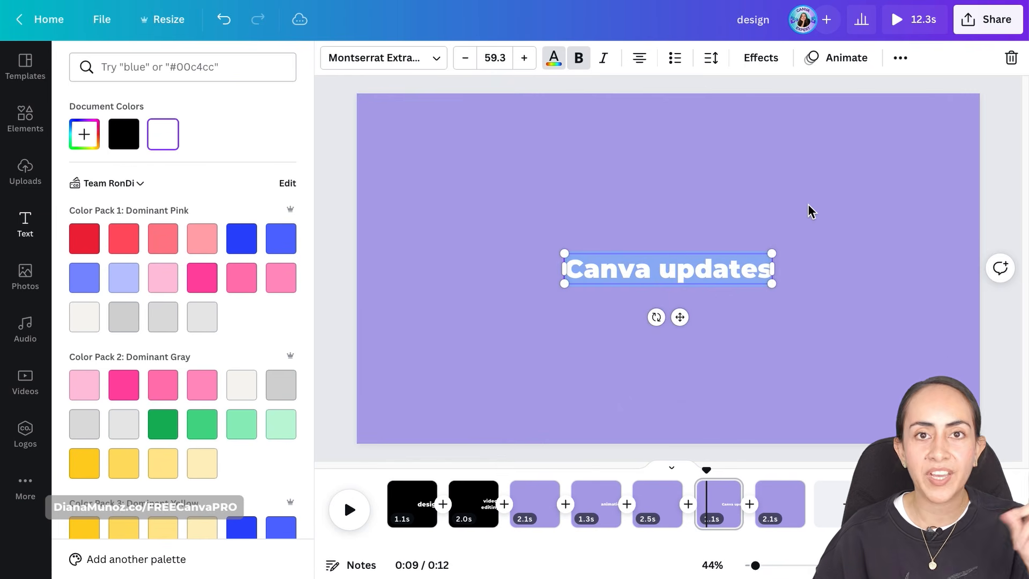
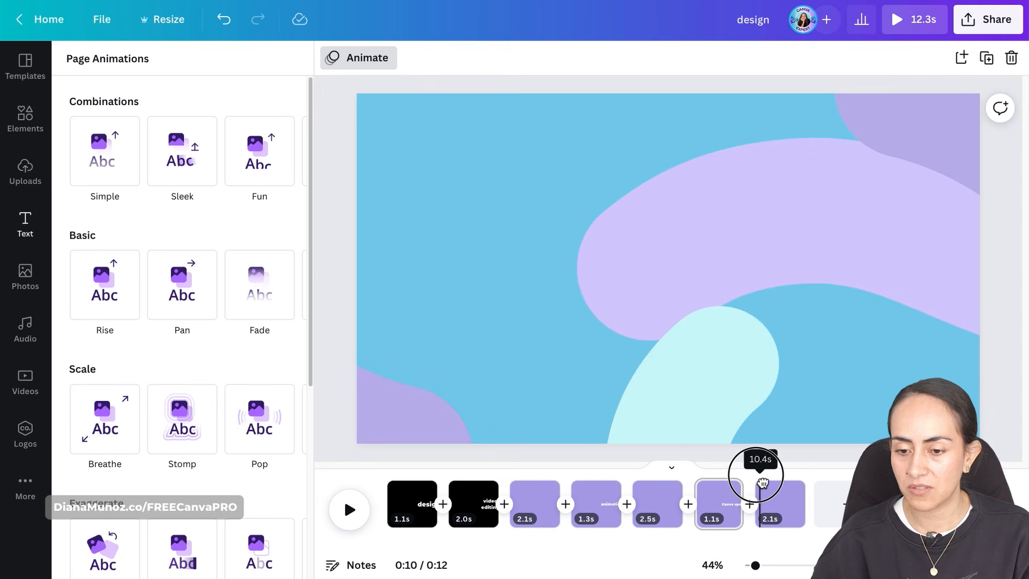
Split the seventh page as its shapes shrink off the purple background, making its first part 1.5 seconds long
left_click_drag(765, 483, 777, 484)
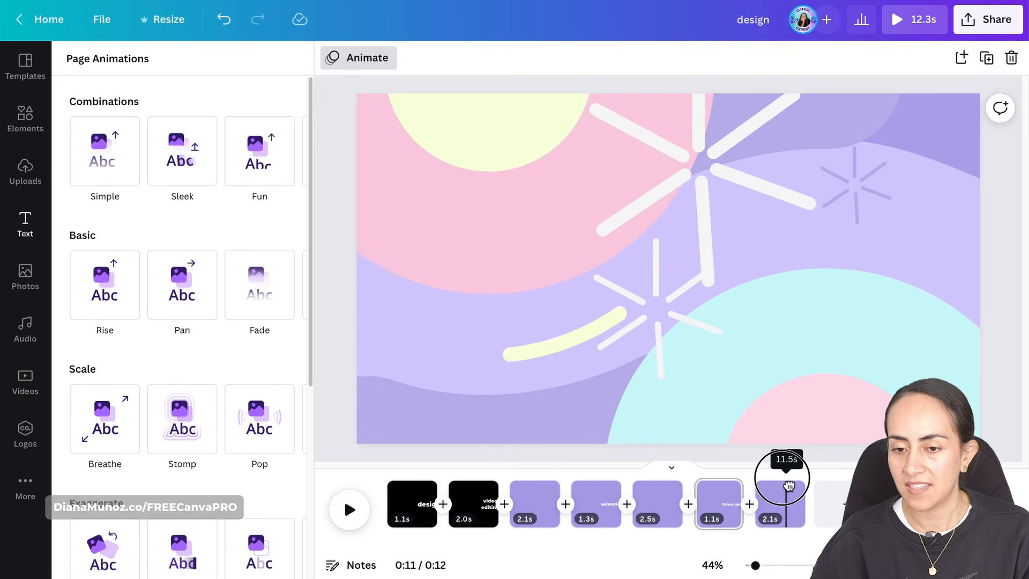
left_click_drag(792, 485, 795, 489)
left_click(794, 490)
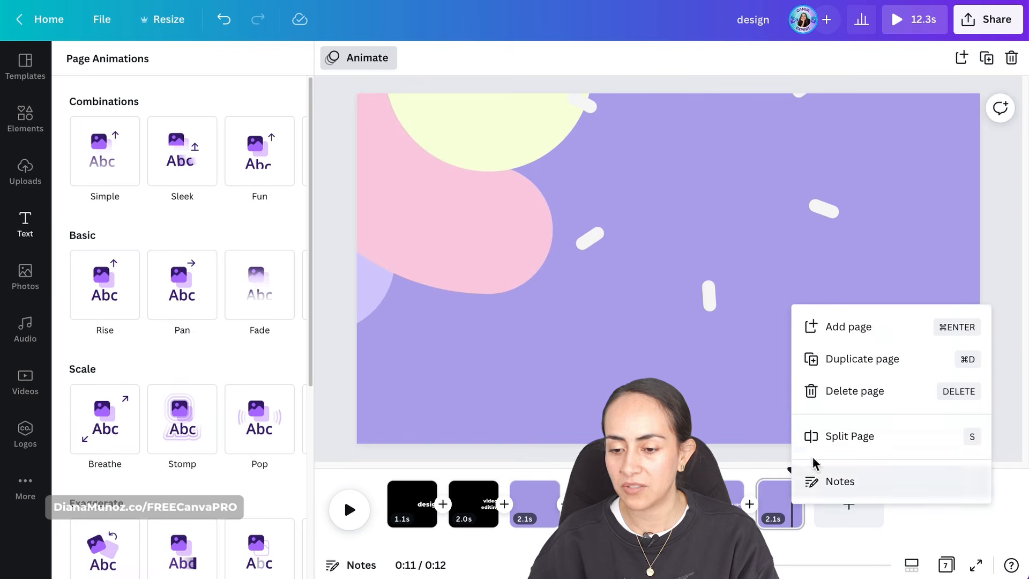
left_click(918, 442)
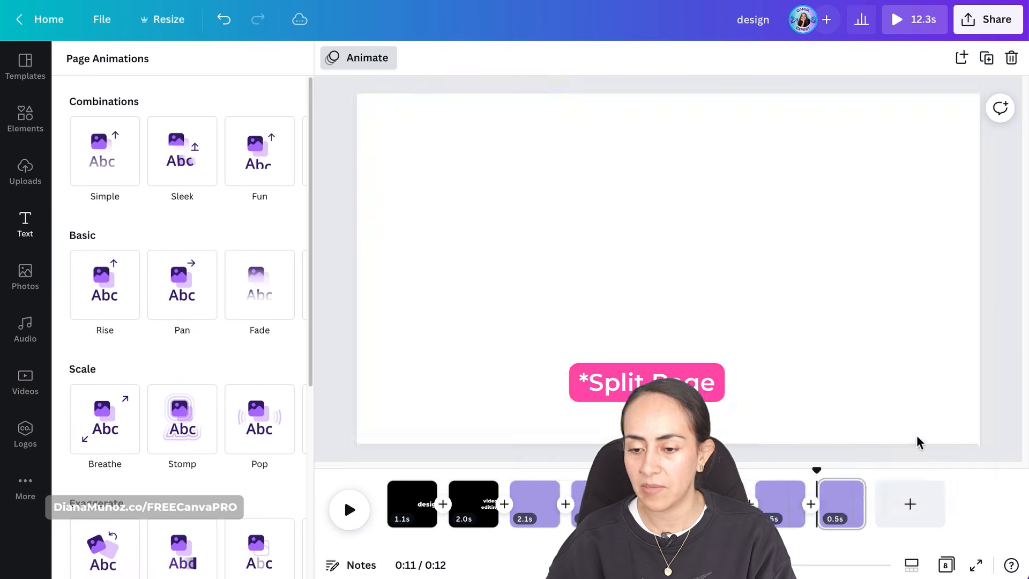
Add a white "welcome" heading to the eighth page and enlarge it to about font size 84.4
left_click(25, 230)
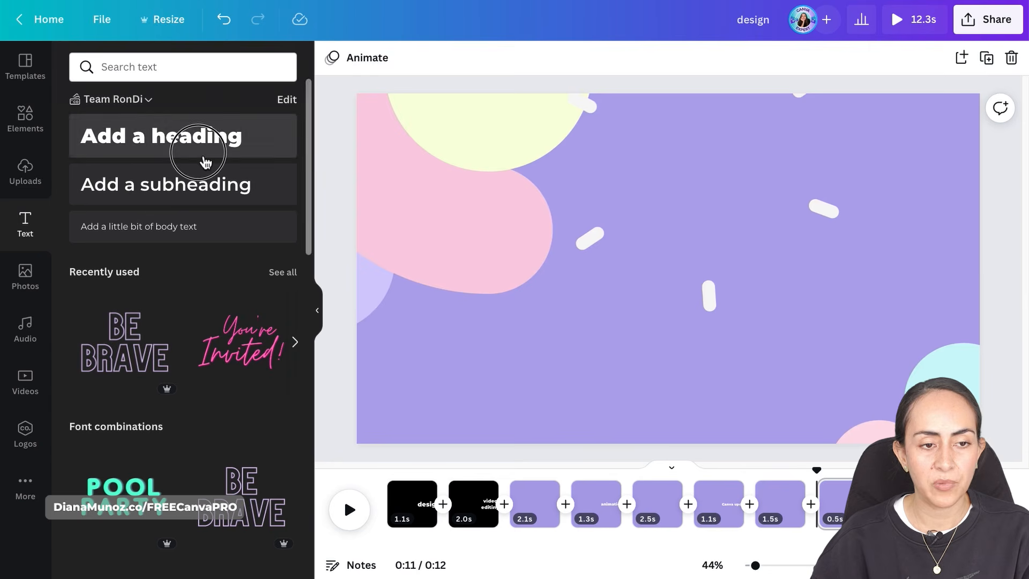
left_click(203, 152)
left_click(554, 59)
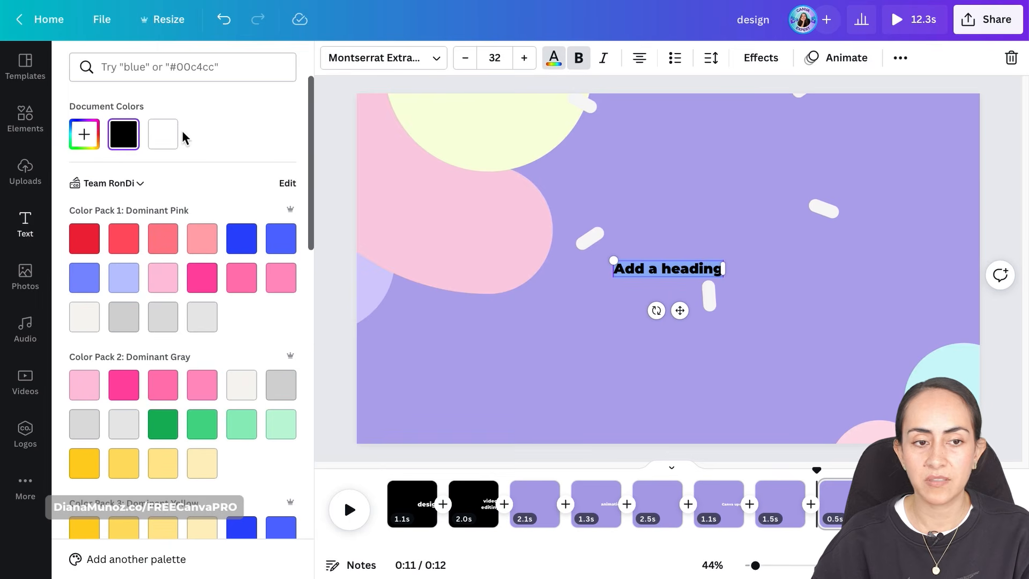
left_click(166, 135)
type("W")
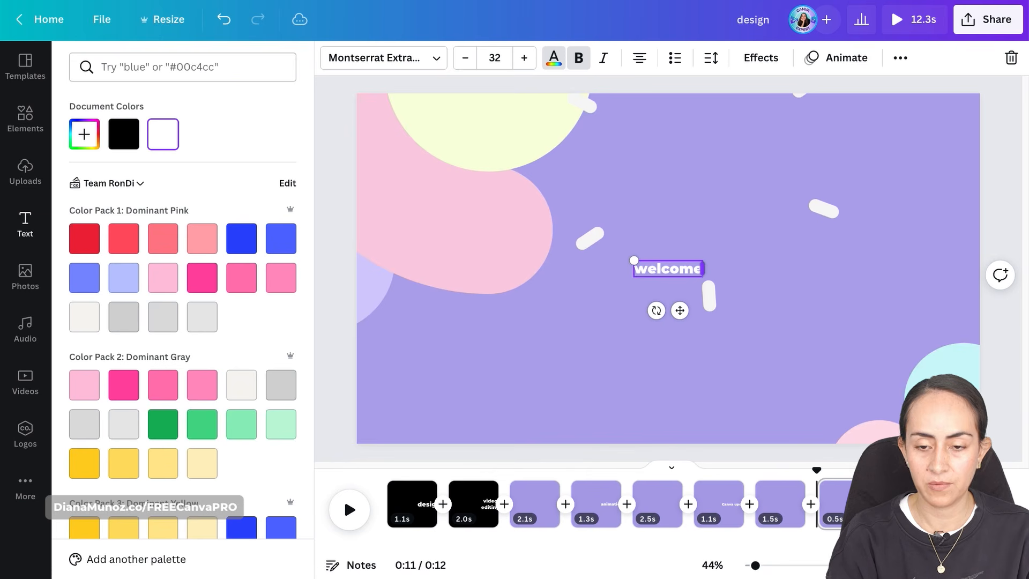
left_click_drag(633, 261, 592, 249)
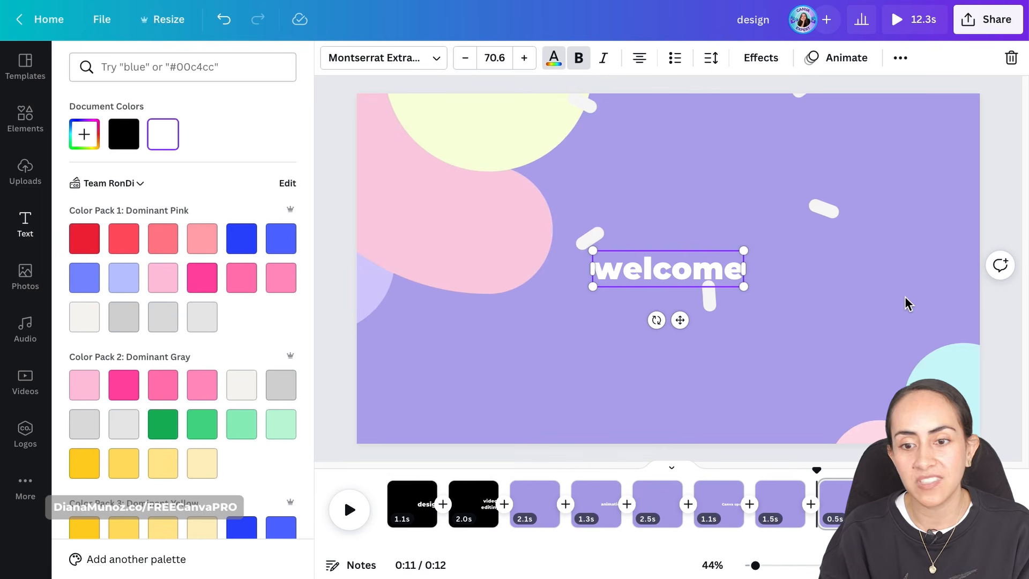
left_click_drag(744, 250, 762, 254)
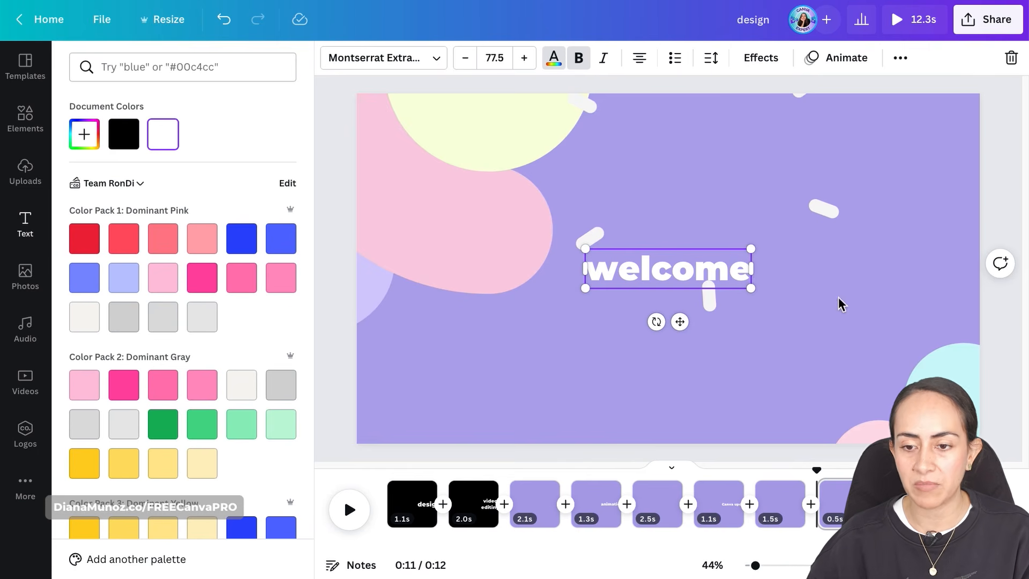
left_click_drag(754, 248, 757, 247)
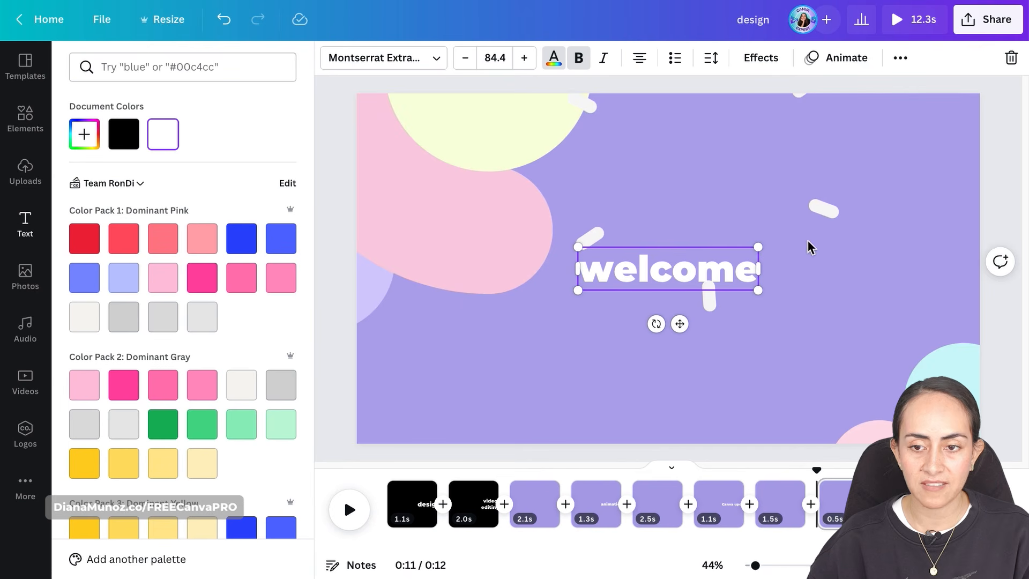
Apply the Skate text animation to the "welcome" heading, set to On enter with the leftward direction
left_click(846, 69)
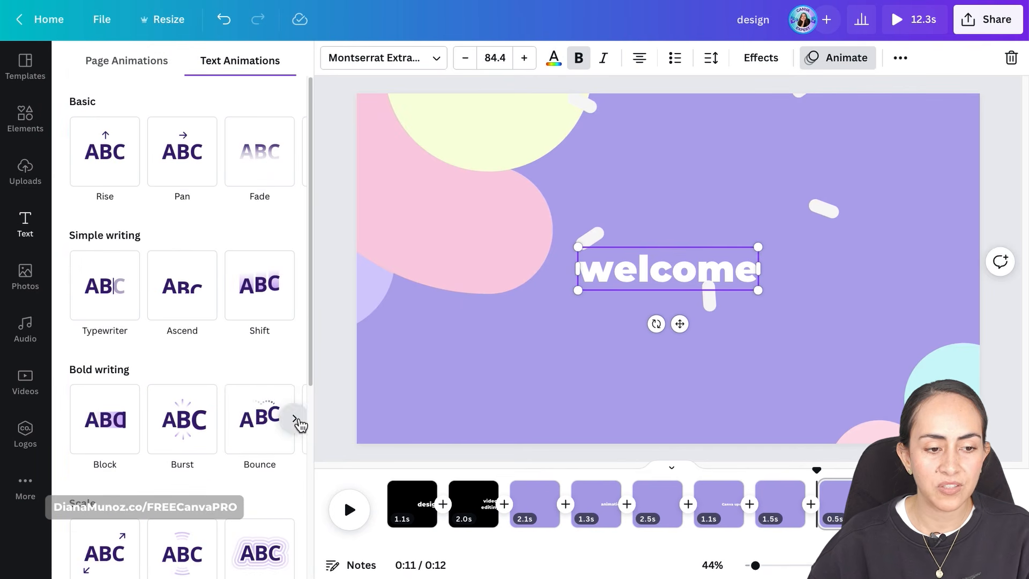
left_click(294, 417)
left_click(294, 427)
scroll(272, 419, "down", 4)
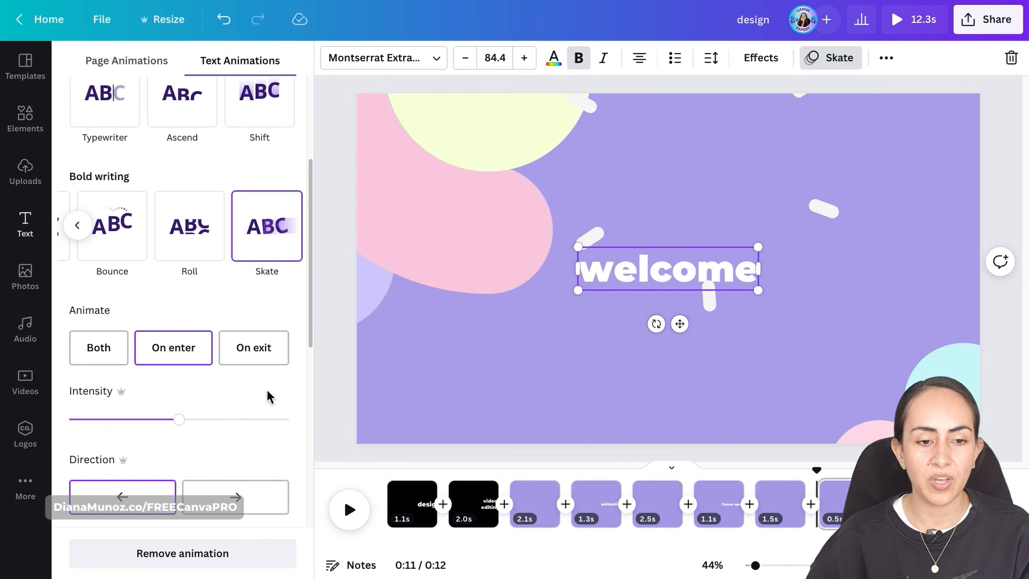
left_click(195, 354)
left_click(194, 356)
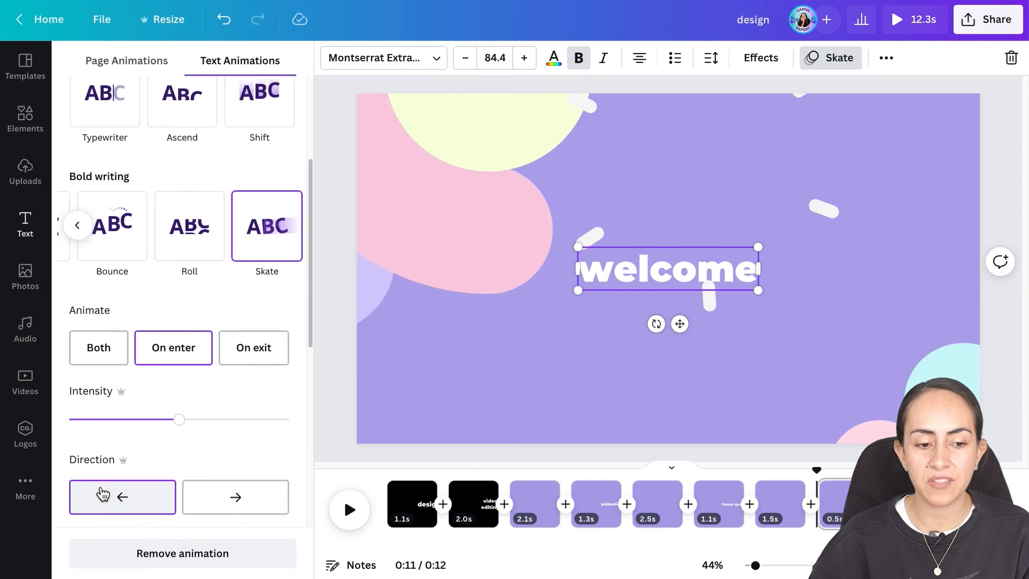
Scrub through the 0.5-second "welcome" page and duplicate it
left_click(832, 477)
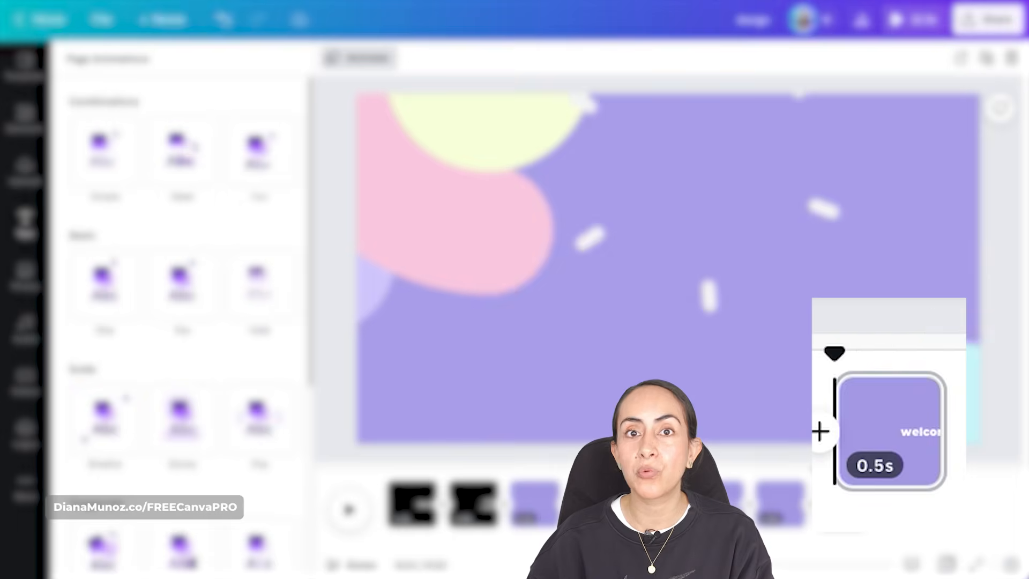
left_click(842, 482)
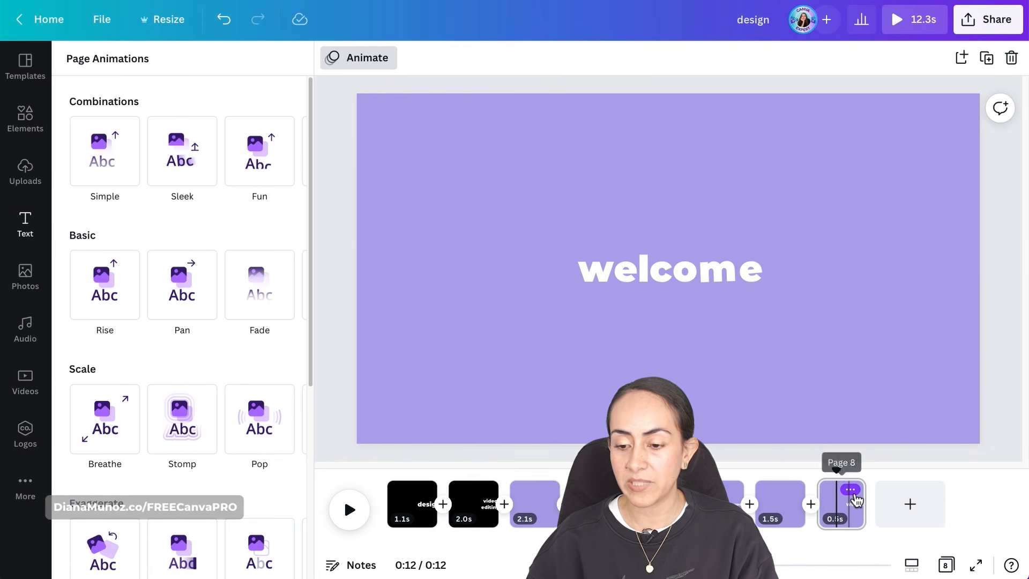
left_click(852, 491)
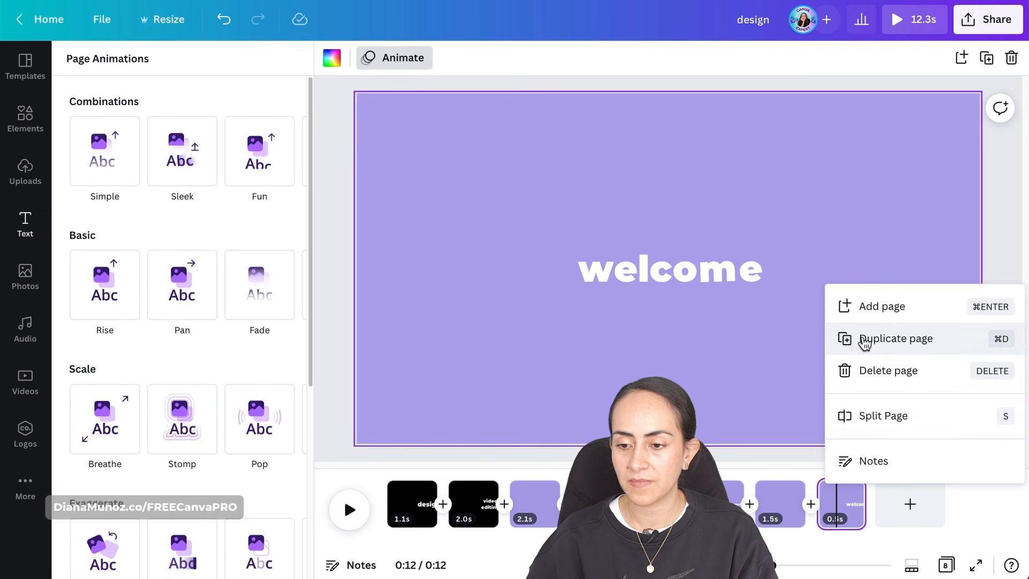
left_click(974, 340)
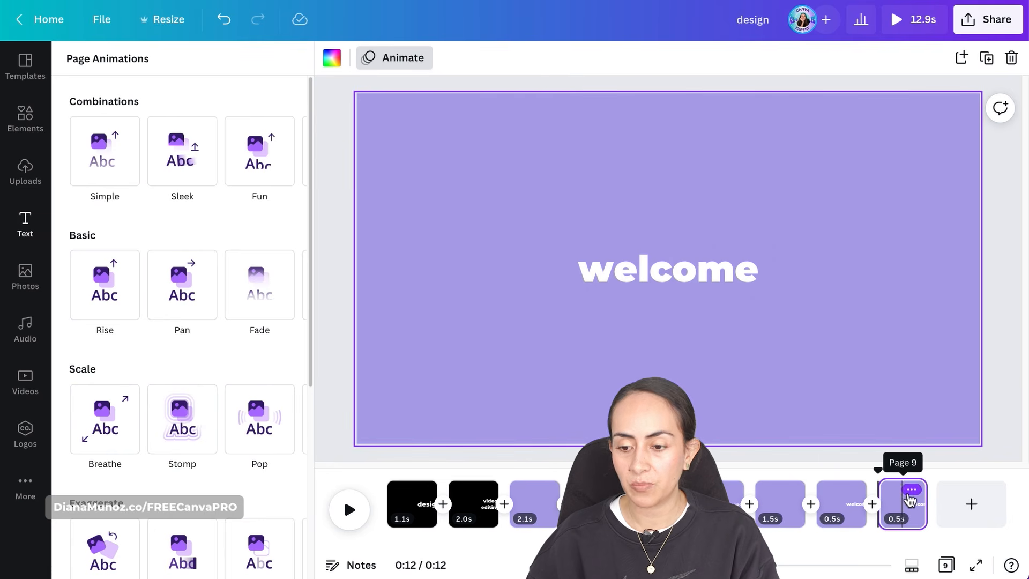
Split the duplicated ninth page once its shapes have left the background, and delete the resulting 0.2-second first part
left_click(885, 476)
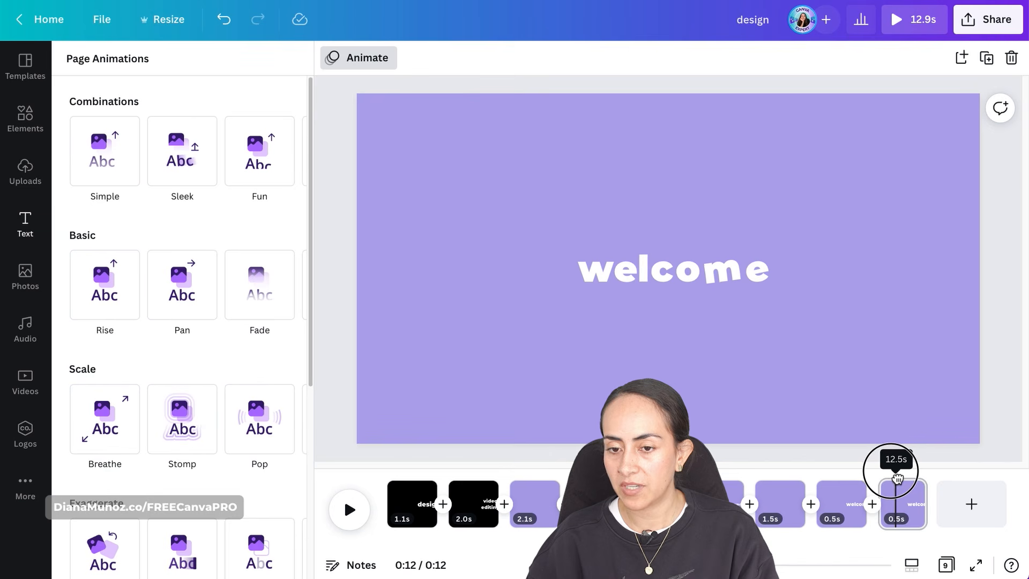
right_click(899, 508)
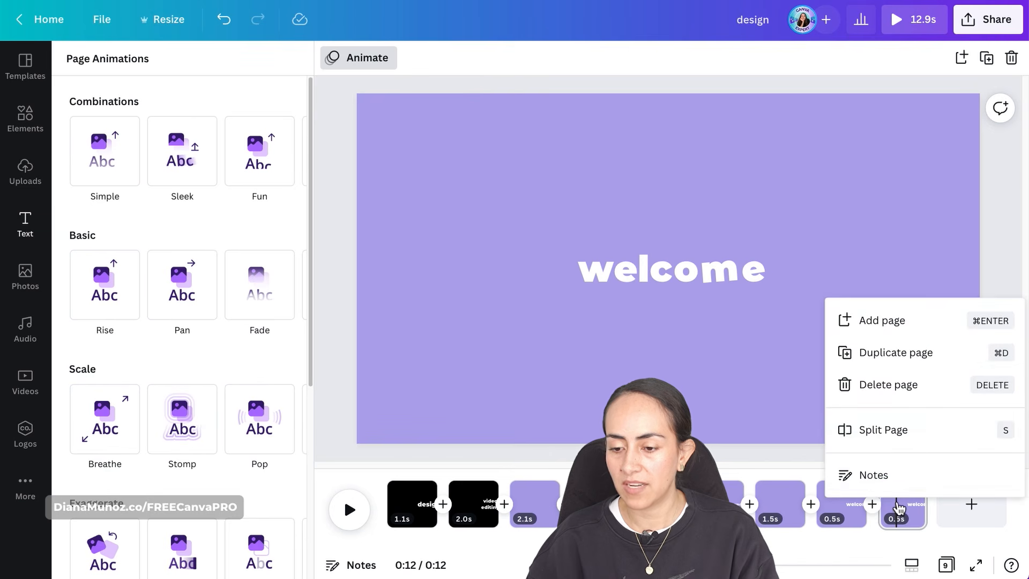
left_click(889, 437)
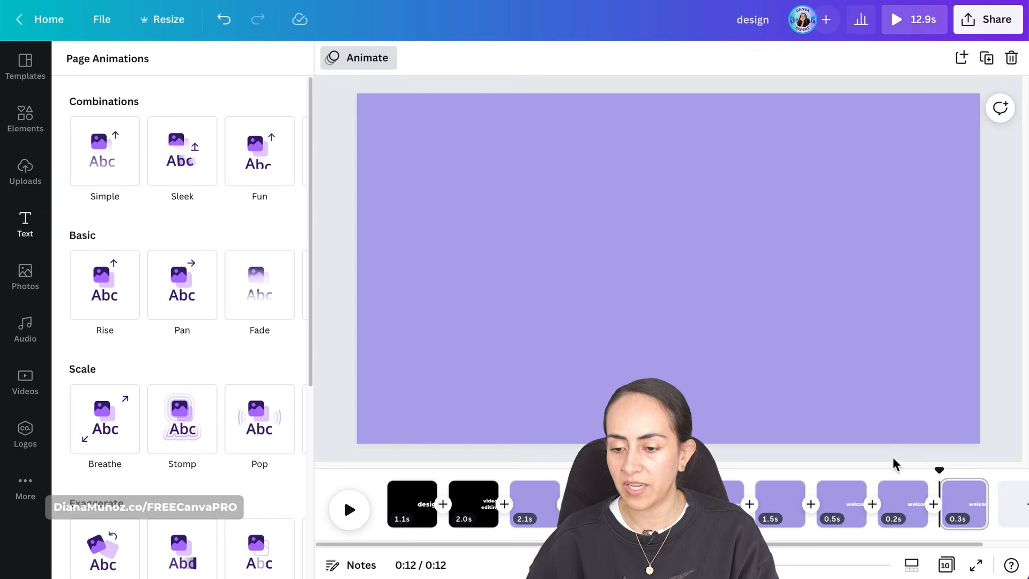
left_click(907, 496)
left_click_drag(902, 474, 883, 479)
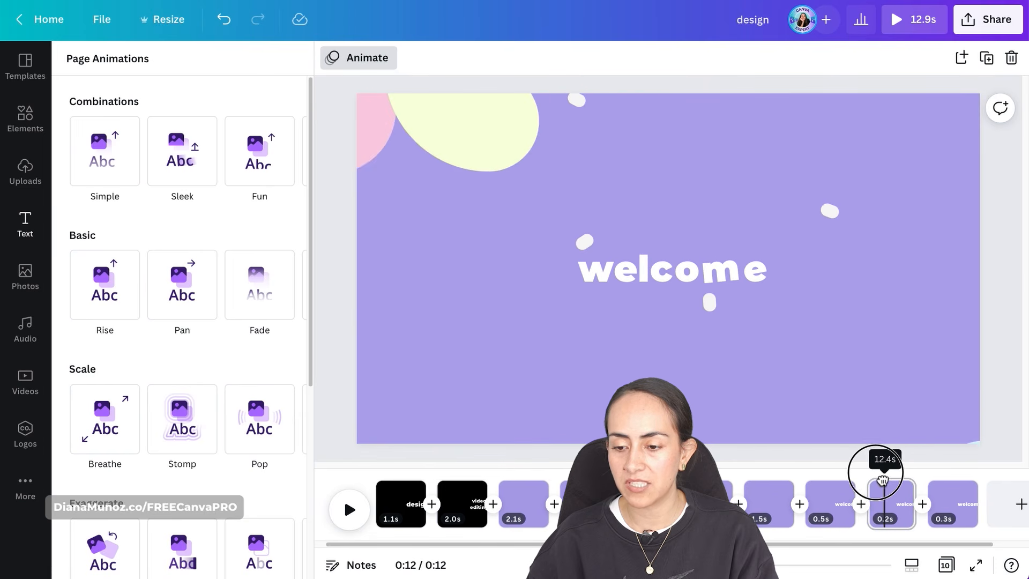
left_click(897, 490)
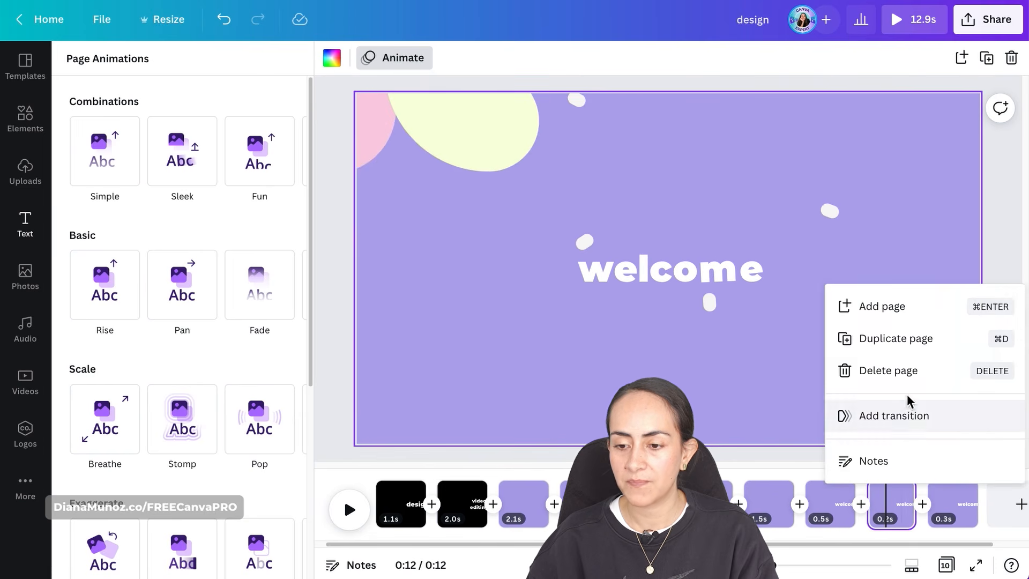
left_click(910, 371)
Remove the Skate animation from the "welcome" heading on the last page
mouse_move(898, 475)
left_mouse_down()
mouse_move(883, 476)
mouse_move(907, 477)
left_mouse_up()
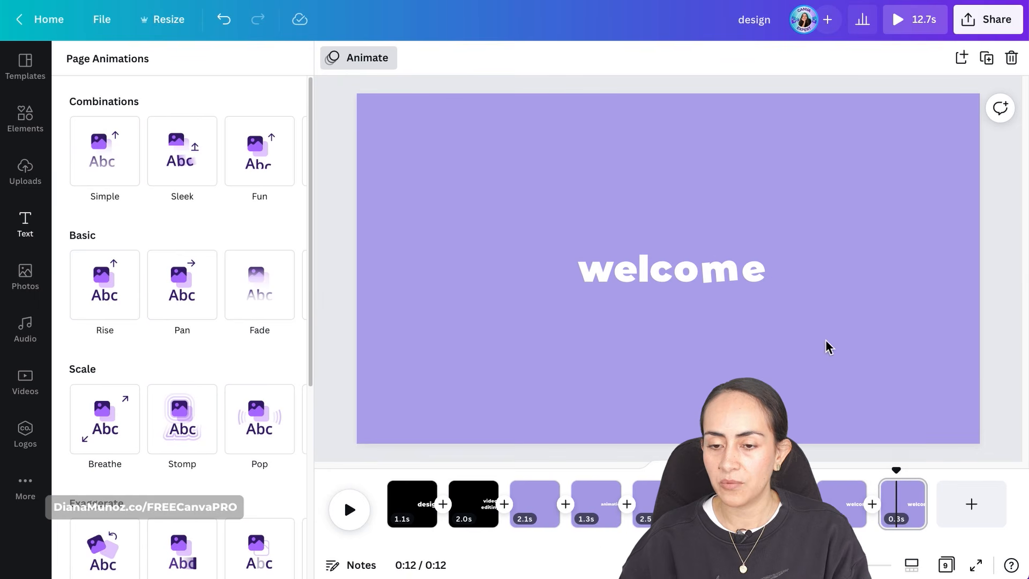
left_click(738, 279)
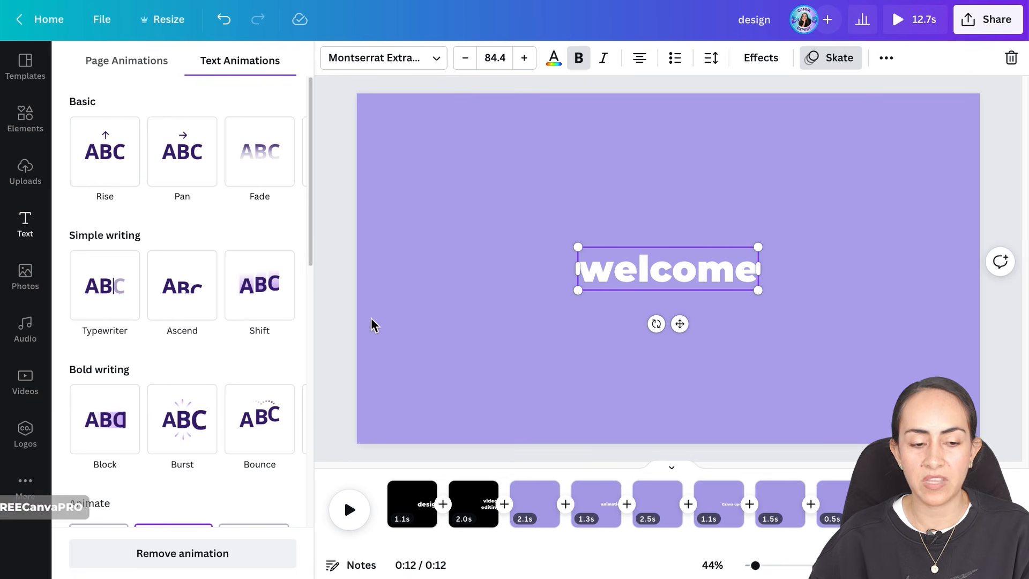
left_click(195, 564)
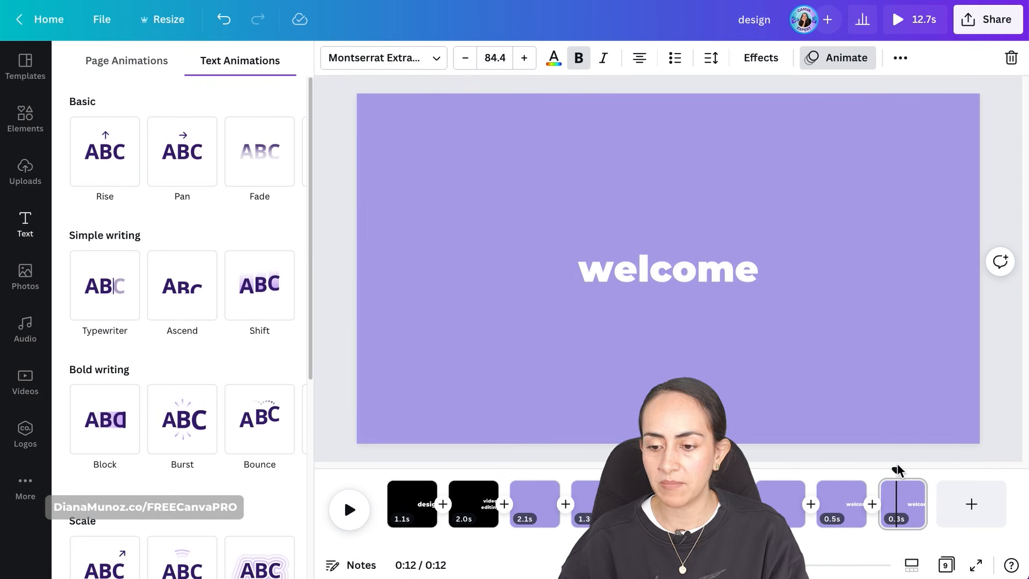
Set the Skate animation of the "welcome" heading on the 0.5-second page to play only On enter
left_click_drag(900, 471, 794, 481)
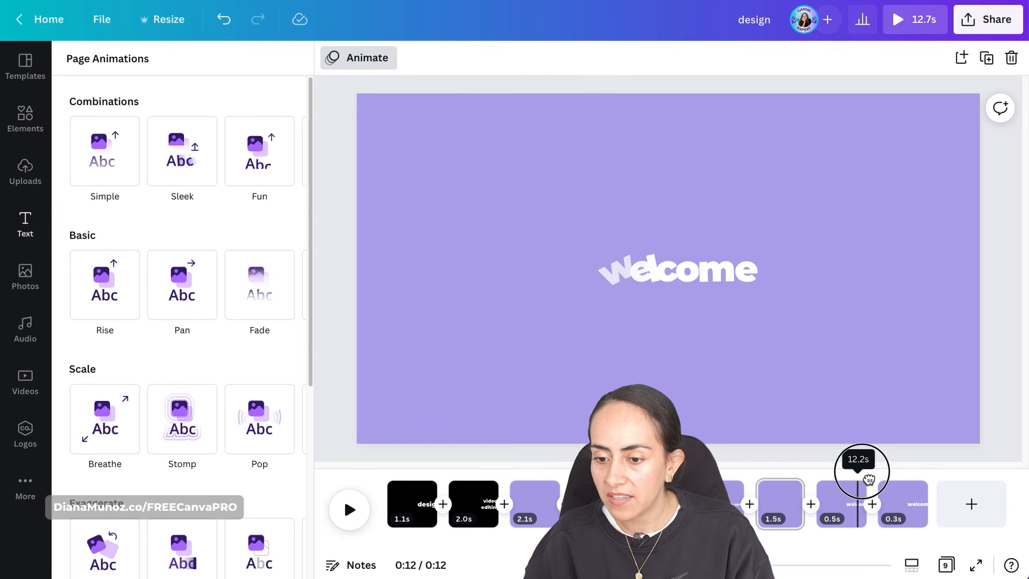
left_click(835, 494)
left_click(834, 494)
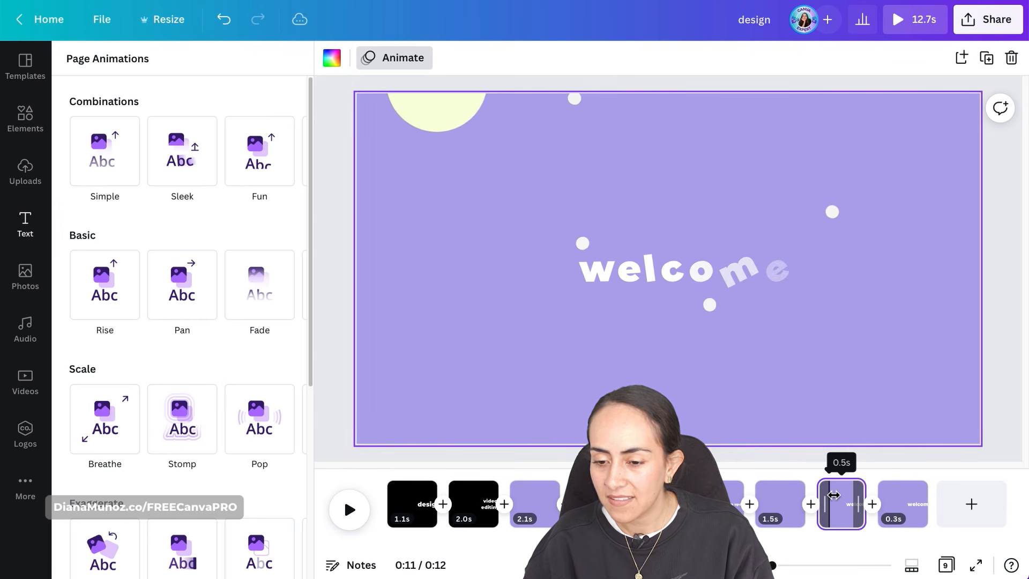
left_click(672, 272)
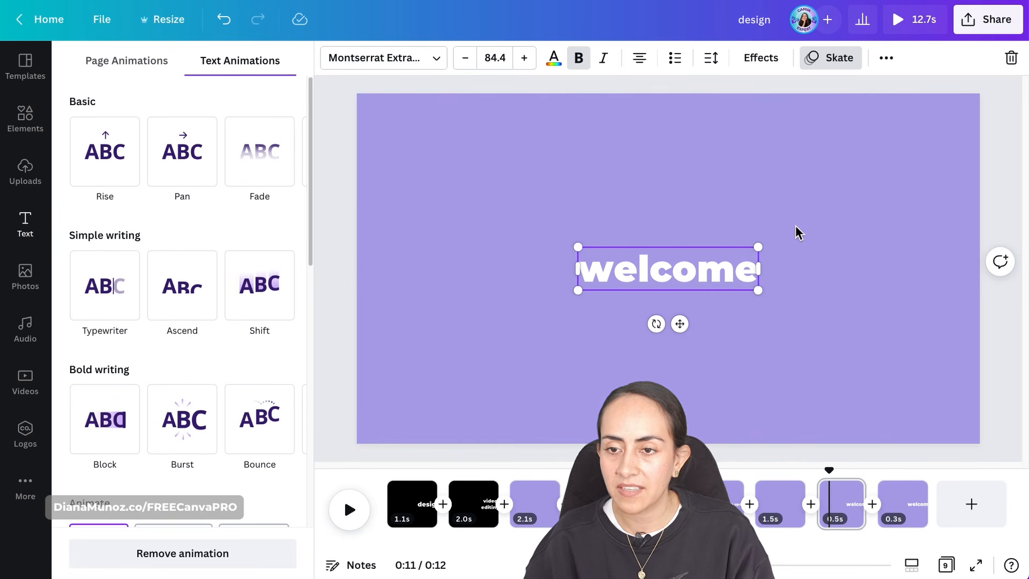
scroll(303, 305, "down", 4)
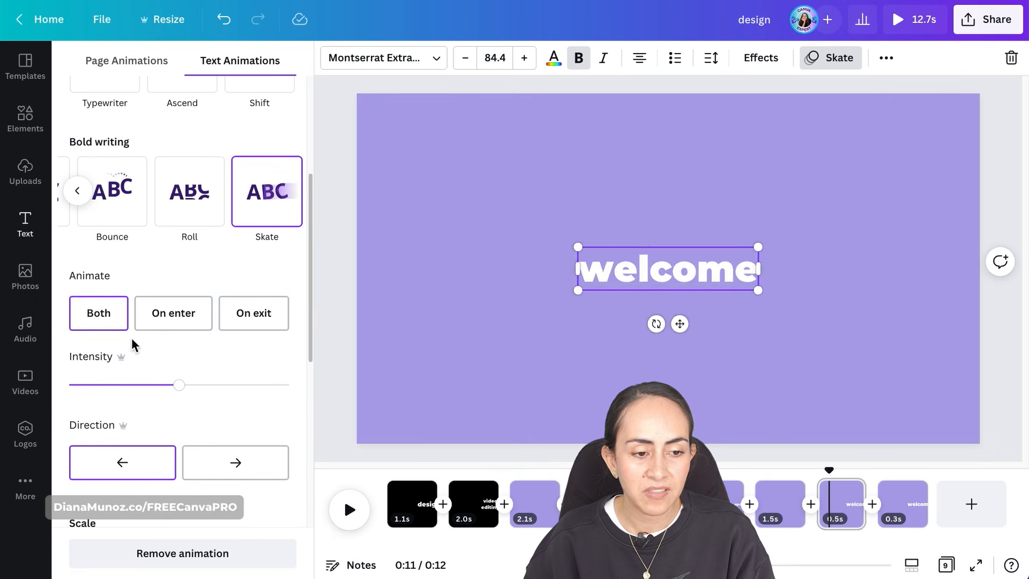
left_click(176, 319)
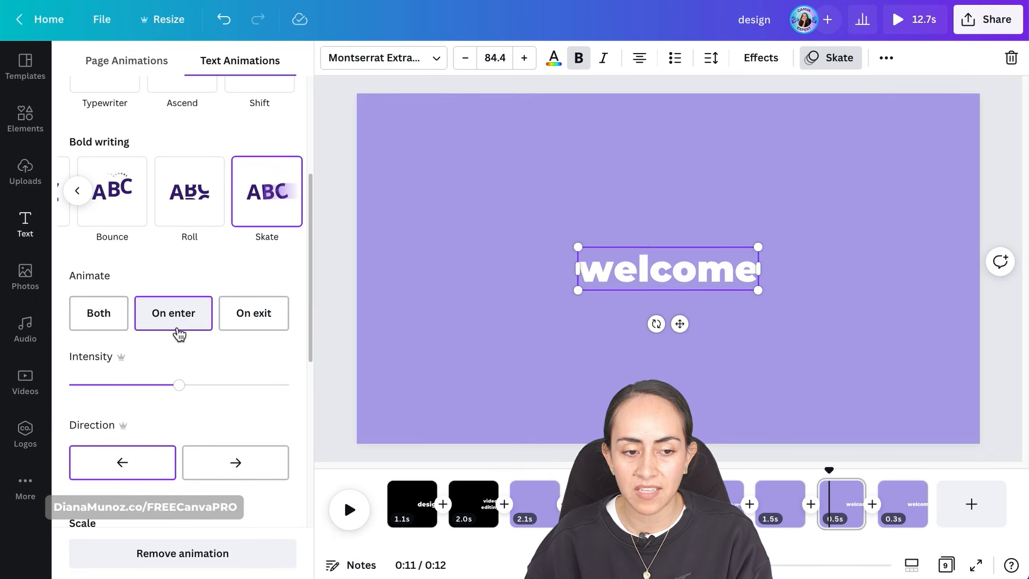
Scrub across the last two "welcome" pages to check how the heading carries over between them
left_click(851, 480)
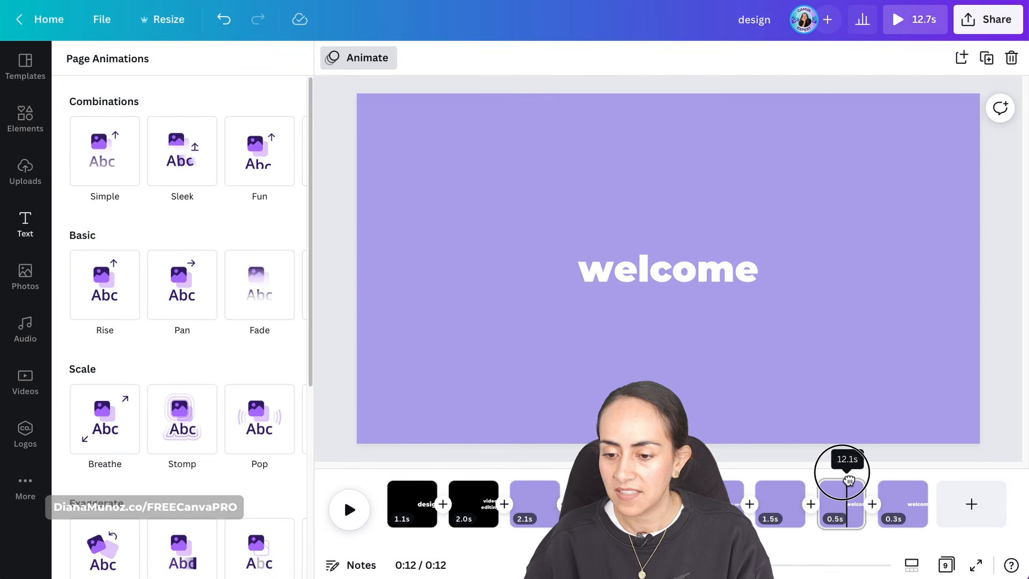
left_click_drag(853, 479, 856, 469)
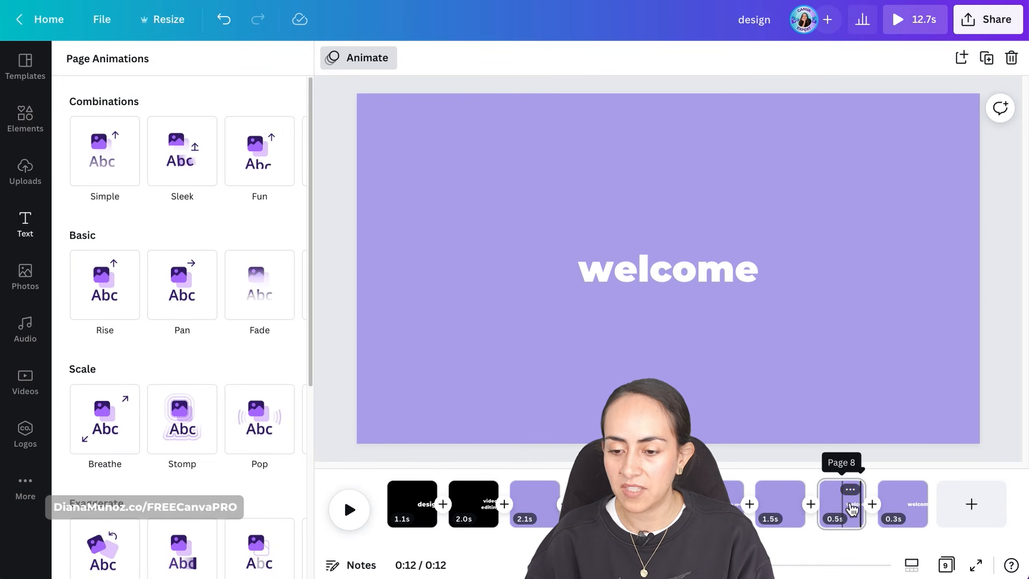
left_click_drag(865, 484, 933, 486)
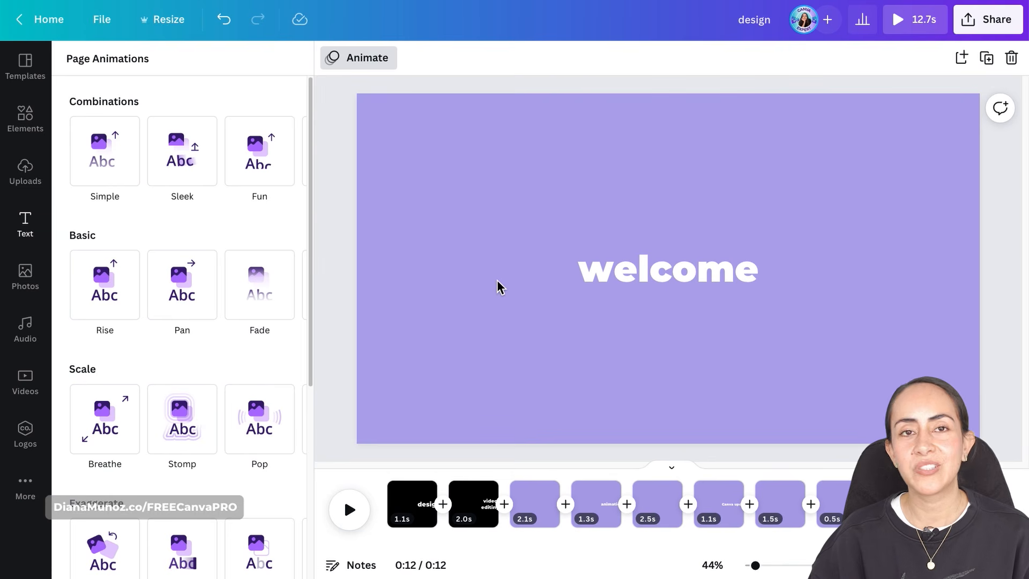
Find the 5-second "Pop Up circles animation" video among the color animation results and add it as a new last page
left_click(15, 398)
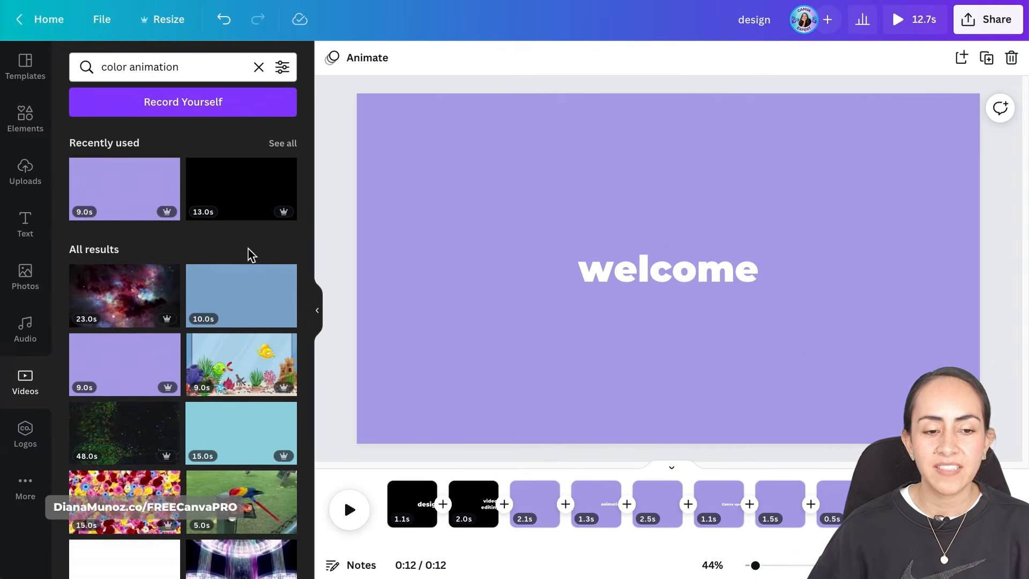
scroll(252, 254, "down", 9)
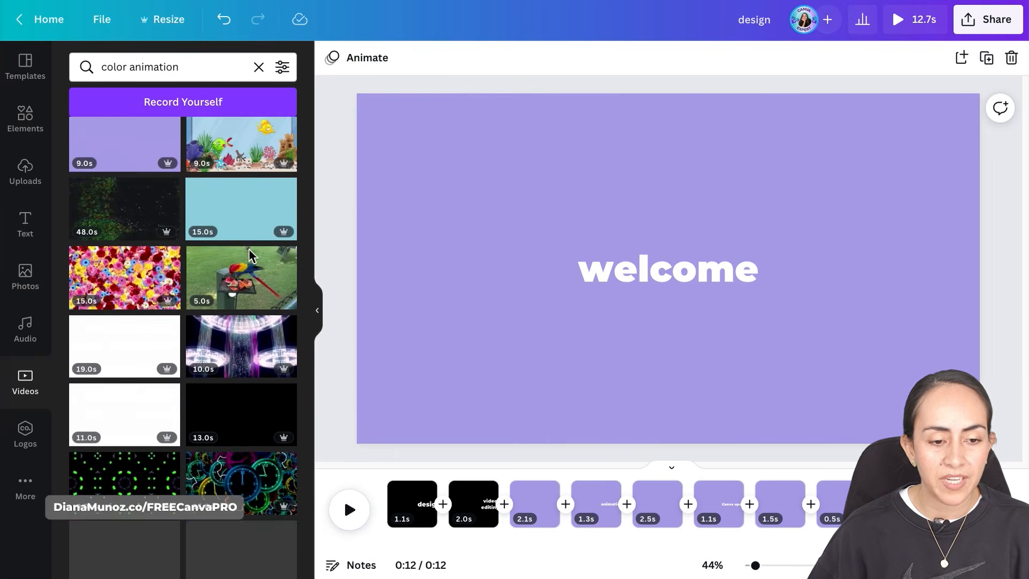
scroll(248, 249, "down", 5)
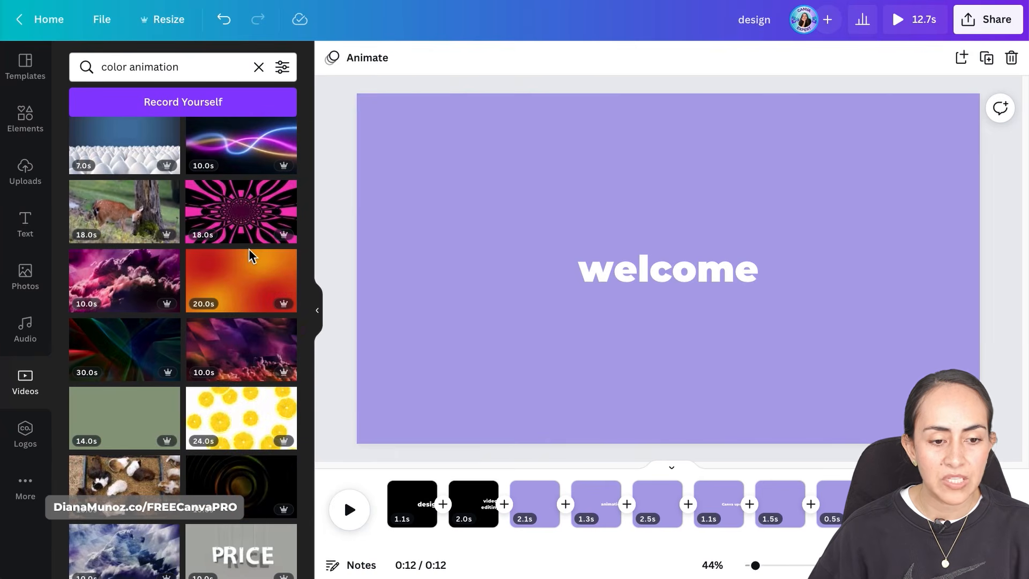
scroll(249, 255, "down", 3)
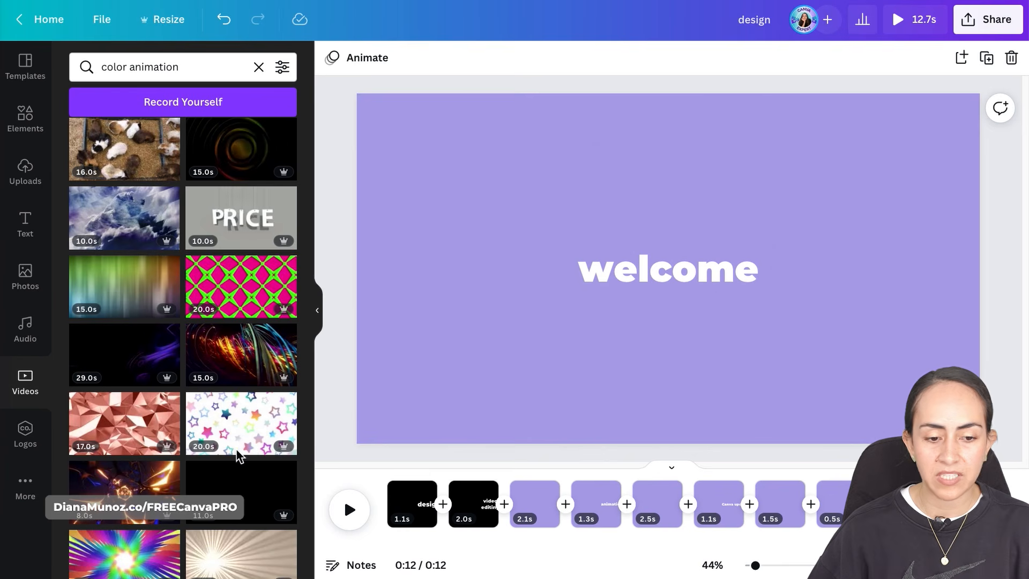
scroll(236, 452, "down", 6)
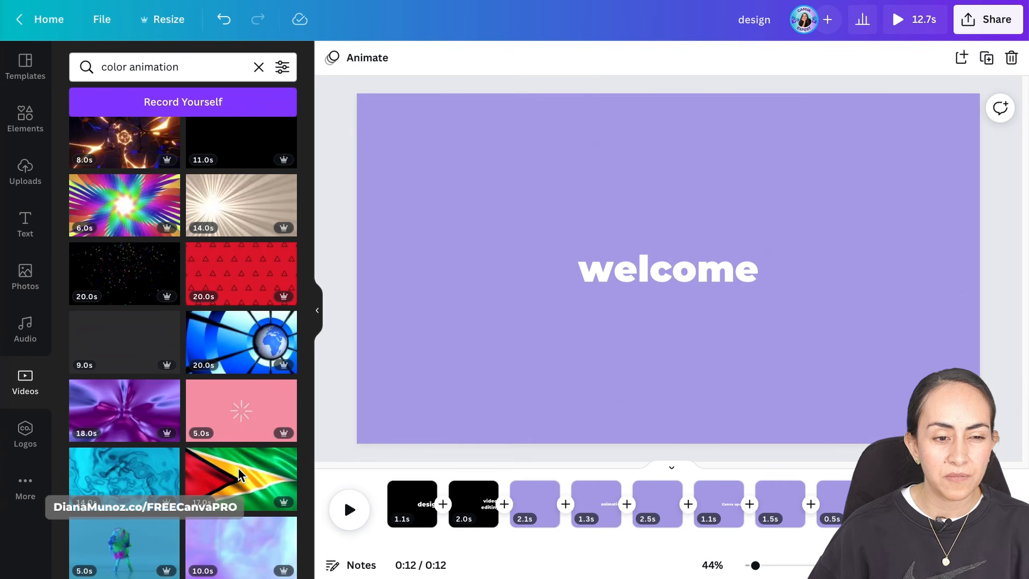
scroll(238, 467, "down", 2)
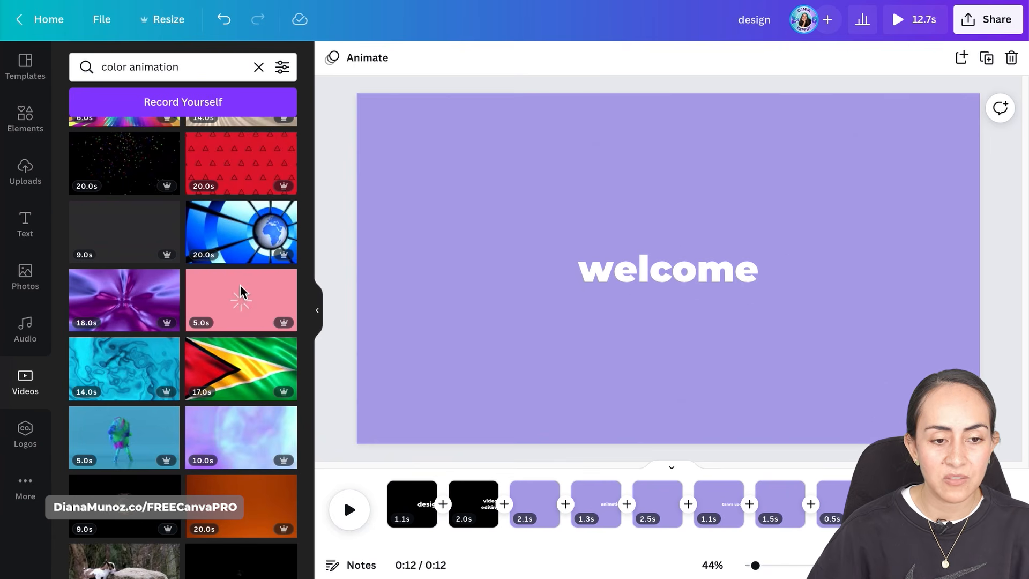
left_click(285, 278)
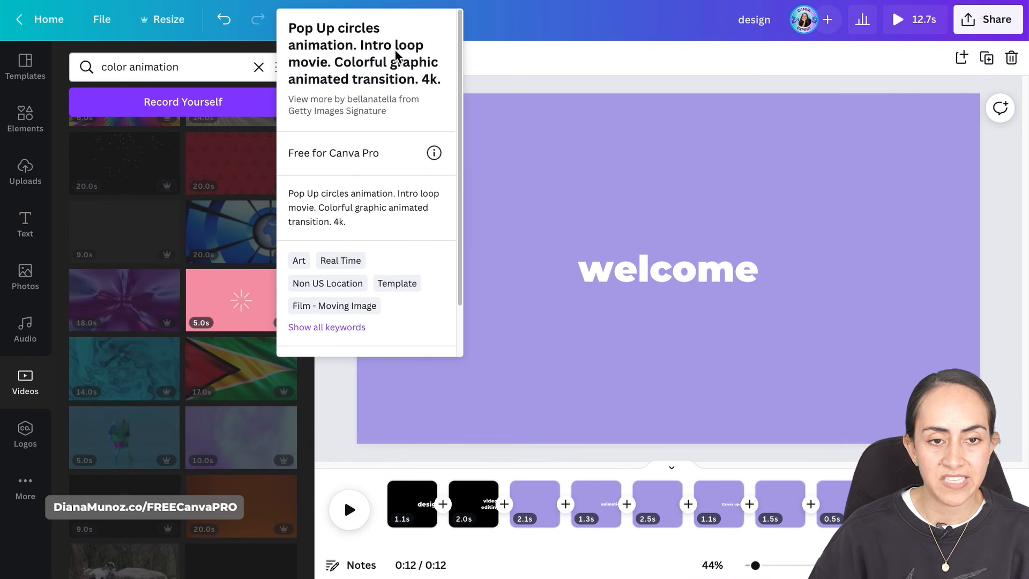
left_click(239, 305)
left_click_drag(239, 306, 976, 510)
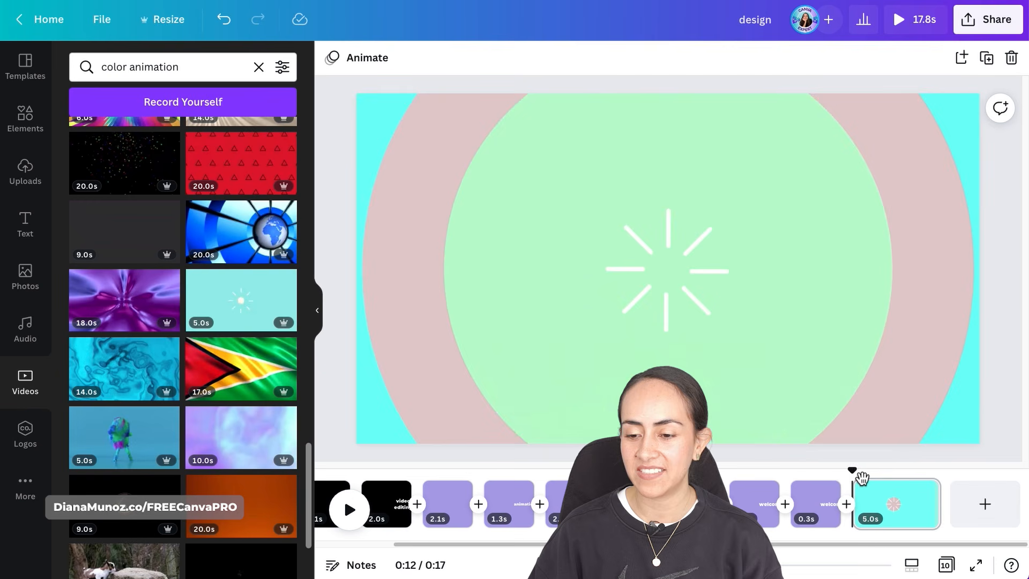
Split the new 5-second circles page at 14.1 s, where the pink circle spreads over the green background
left_click_drag(860, 477, 885, 484)
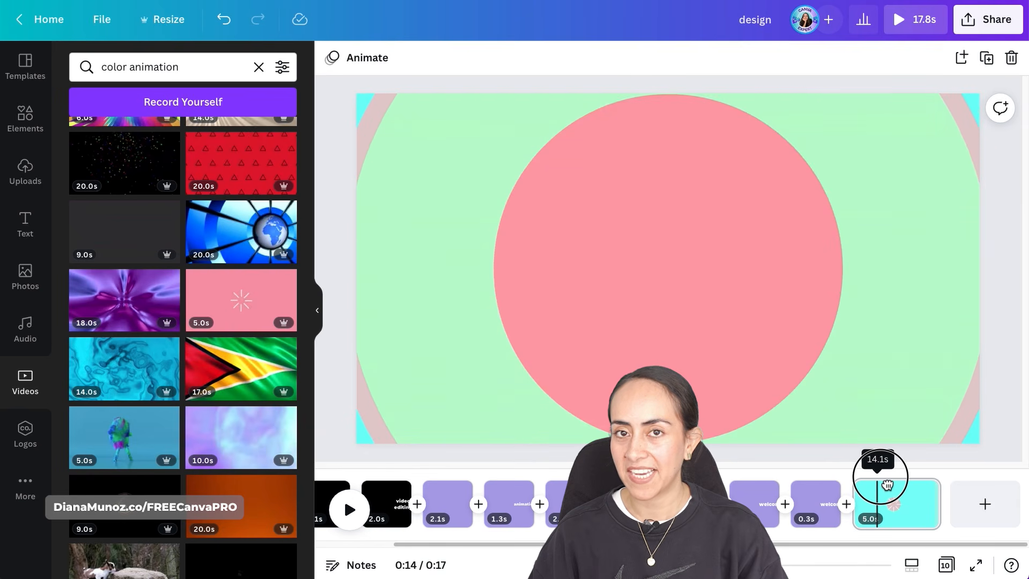
mouse_move(888, 485)
left_mouse_down()
mouse_move(921, 491)
mouse_move(865, 490)
mouse_move(887, 494)
left_mouse_up()
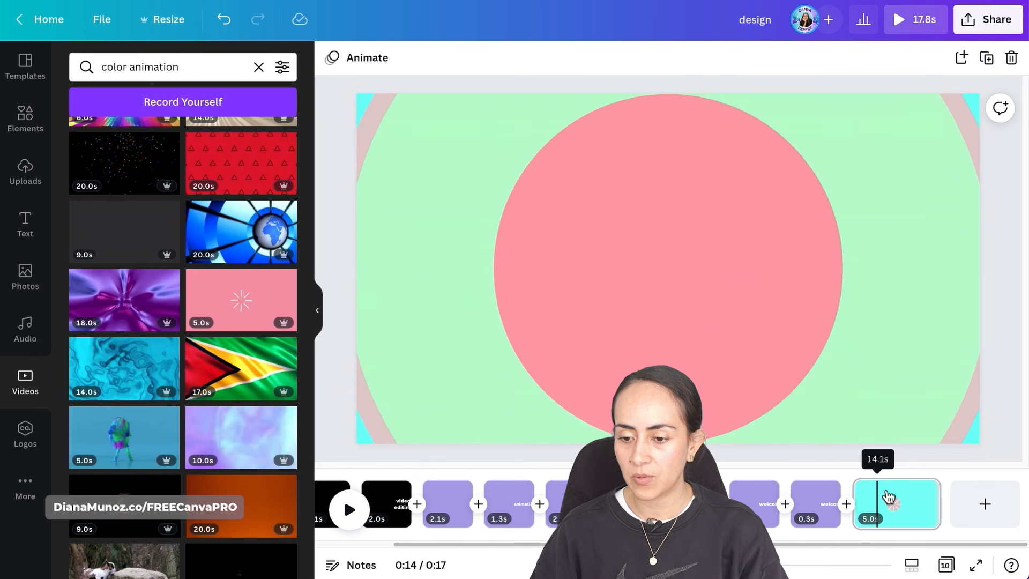
right_click(887, 504)
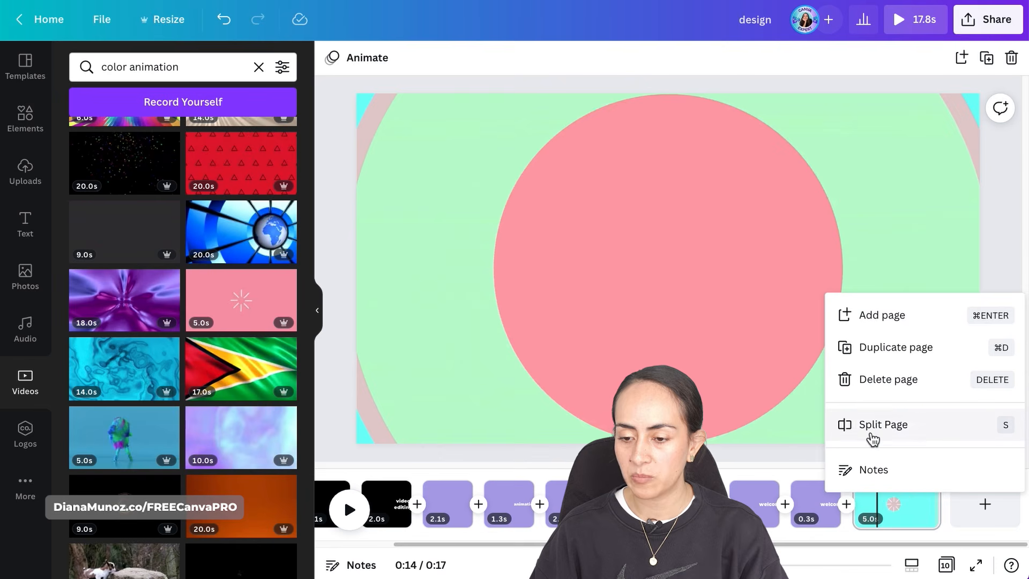
left_click(887, 424)
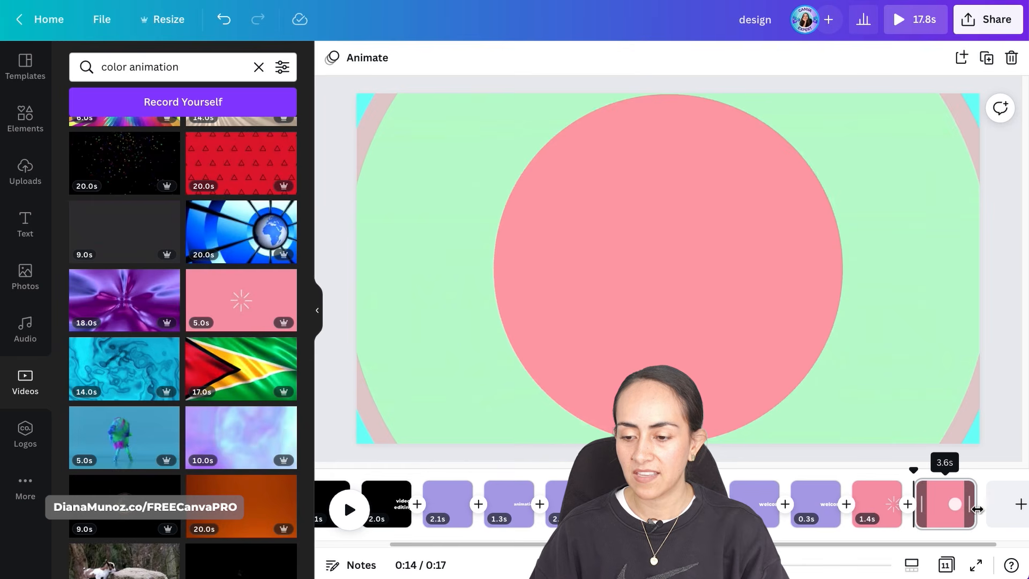
Split the 3.6-second circles page at the light pink background with the white burst, and delete the resulting 1.9-second last part
mouse_move(926, 472)
left_mouse_down()
mouse_move(910, 482)
mouse_move(919, 479)
left_mouse_up()
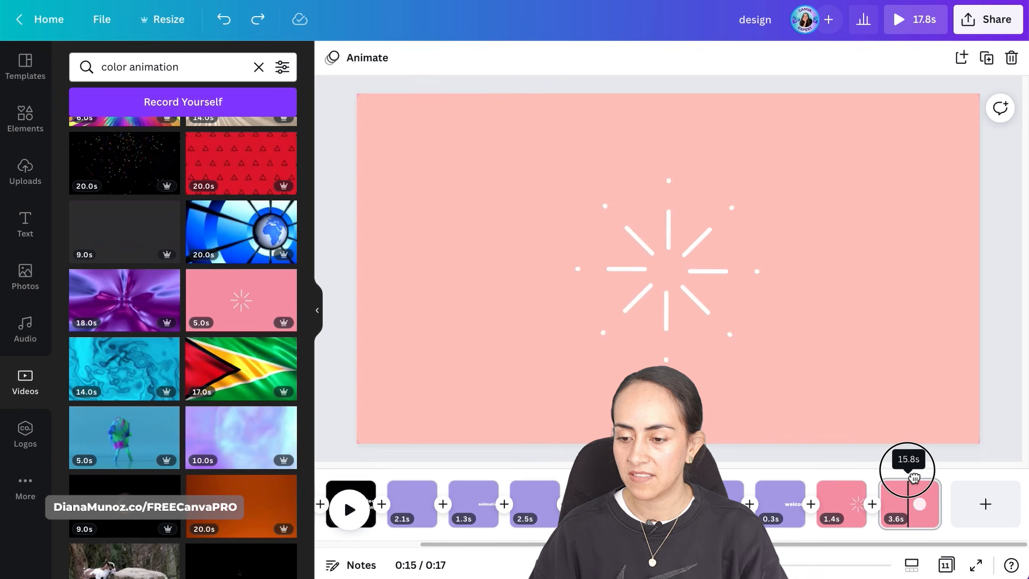
right_click(915, 499)
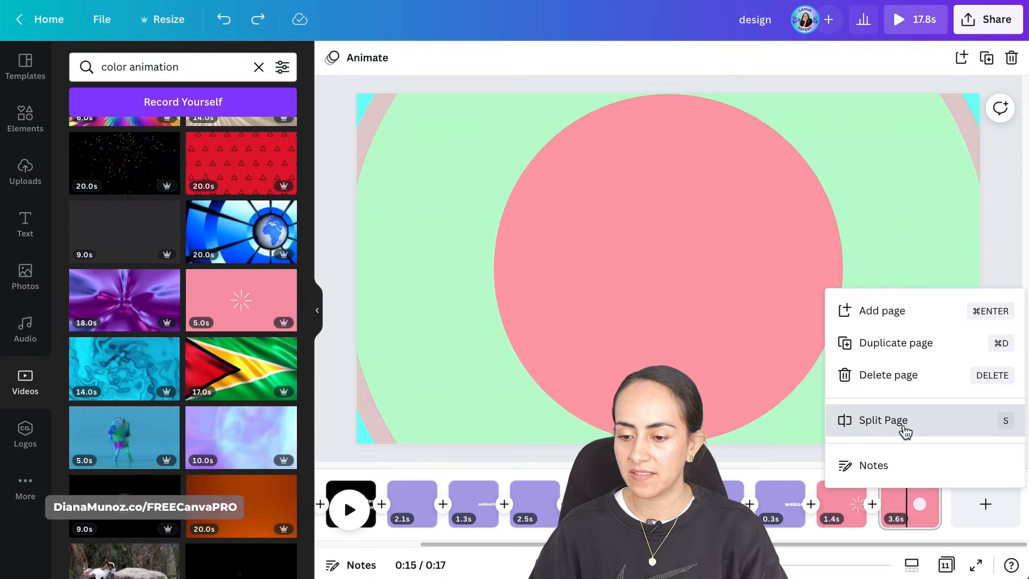
left_click(906, 423)
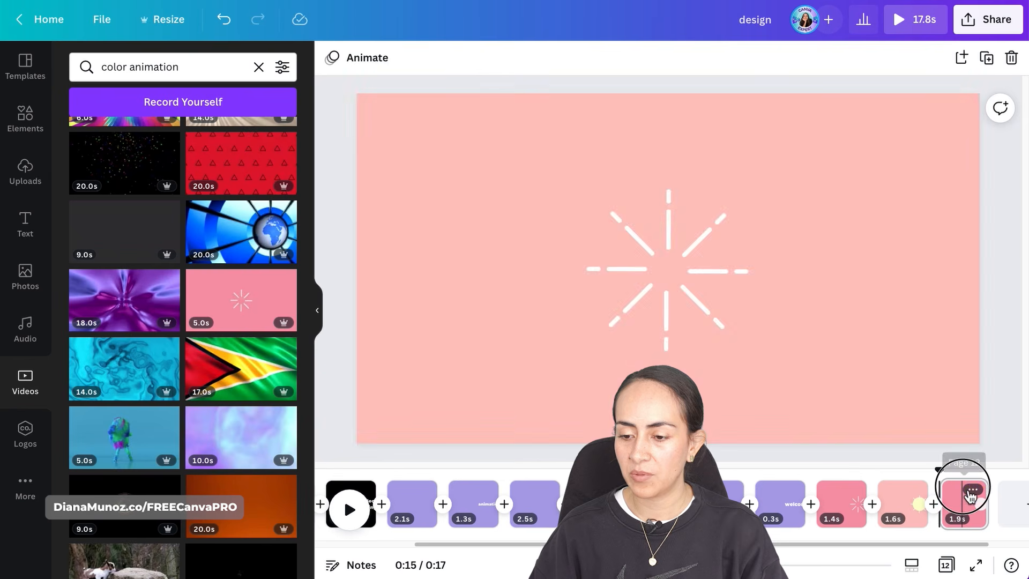
left_click(969, 498)
left_click(974, 490)
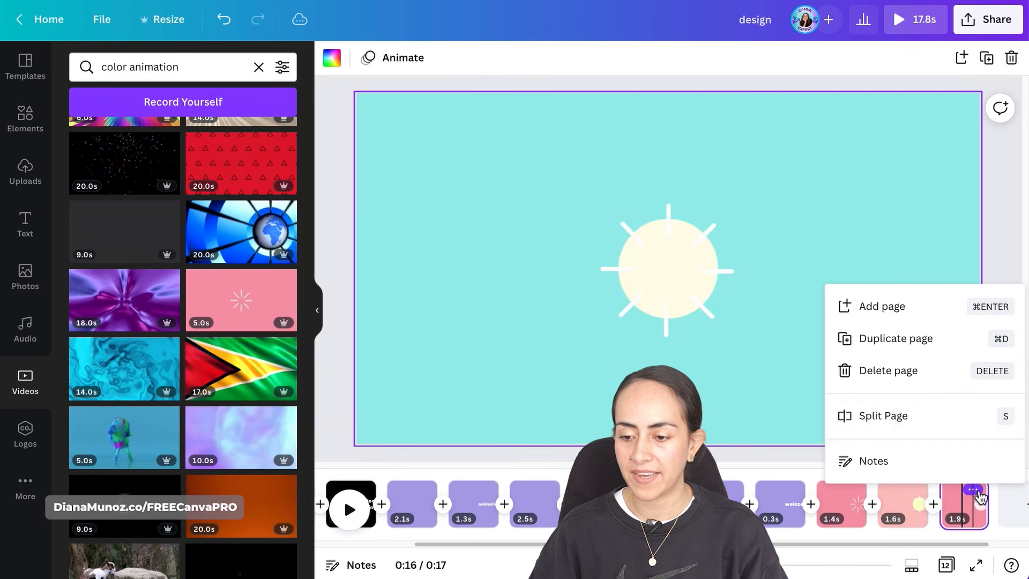
left_click(927, 375)
Add a white heading reading "to our channel" on page 10, the 1.4-second pink page
left_click_drag(948, 489, 855, 476)
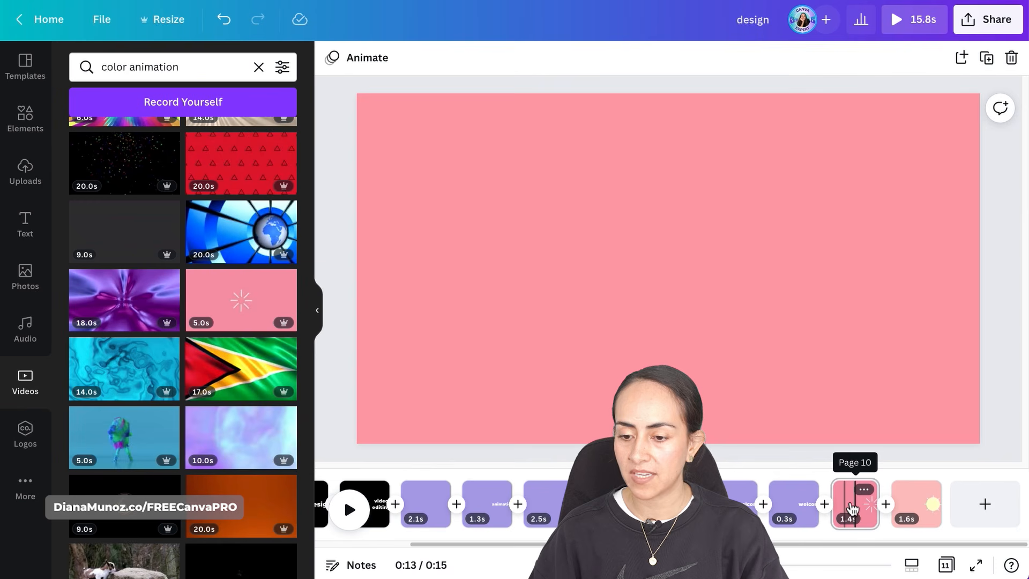
left_click(40, 222)
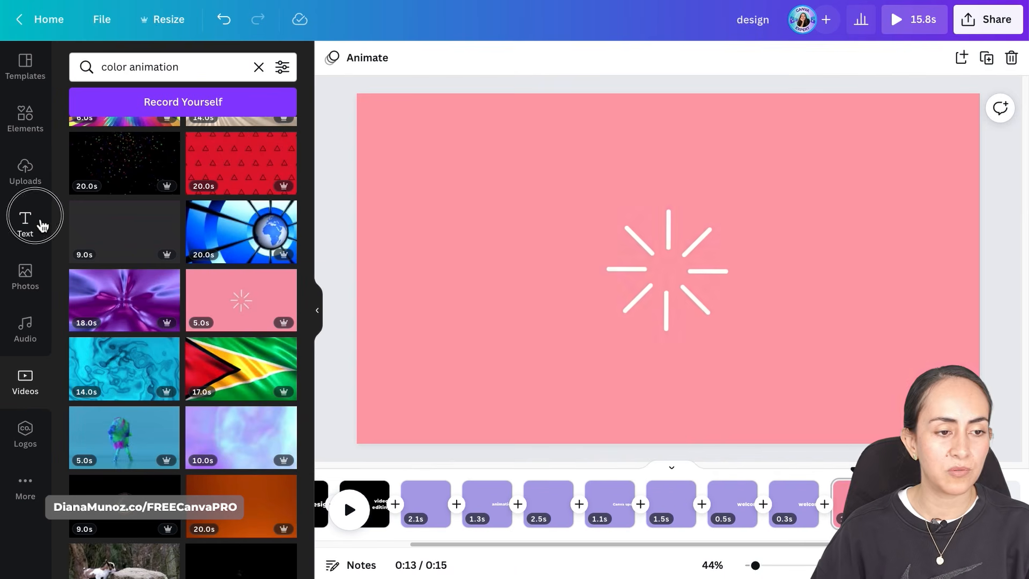
left_click(121, 153)
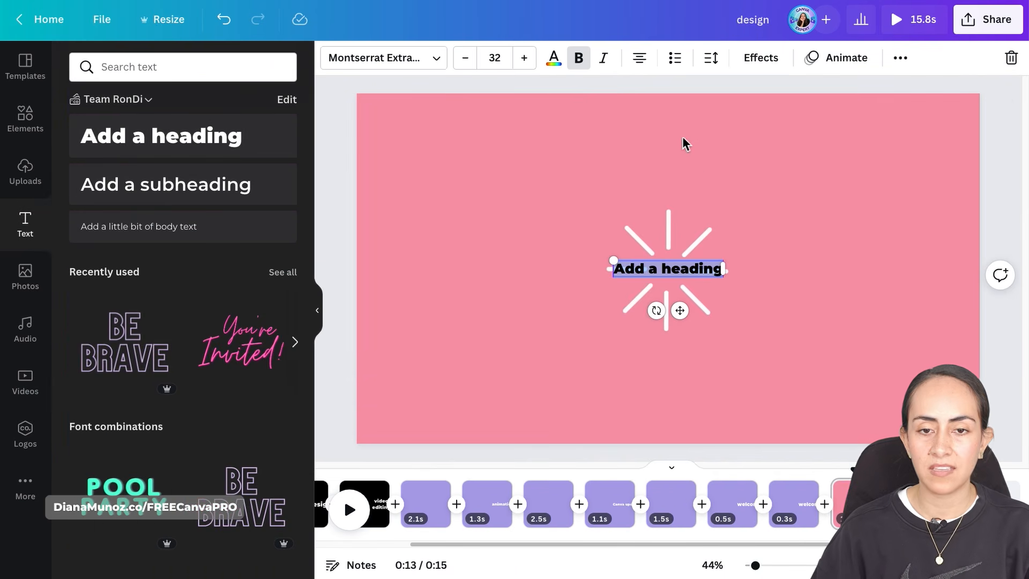
left_click(554, 58)
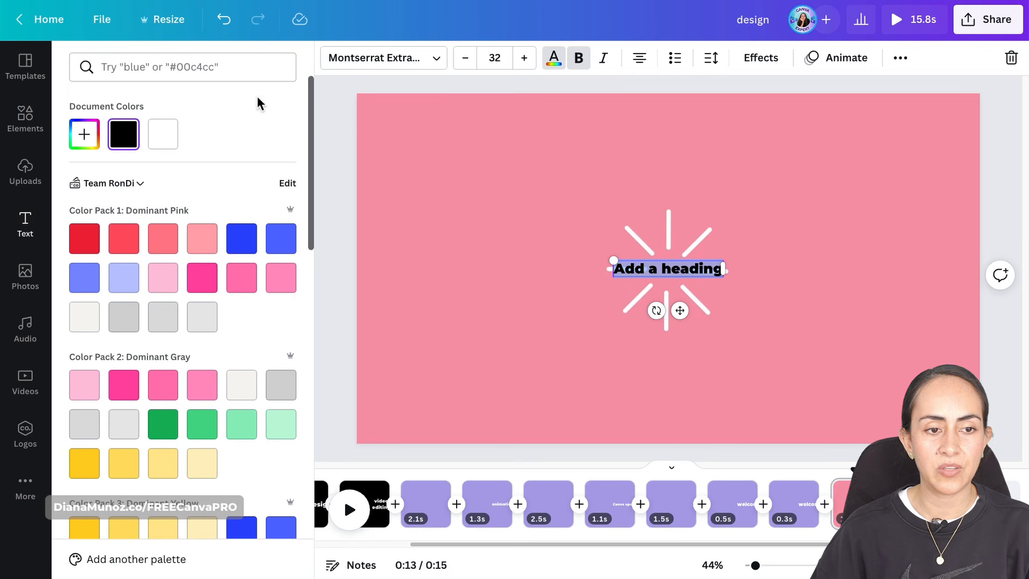
left_click(163, 134)
type("t")
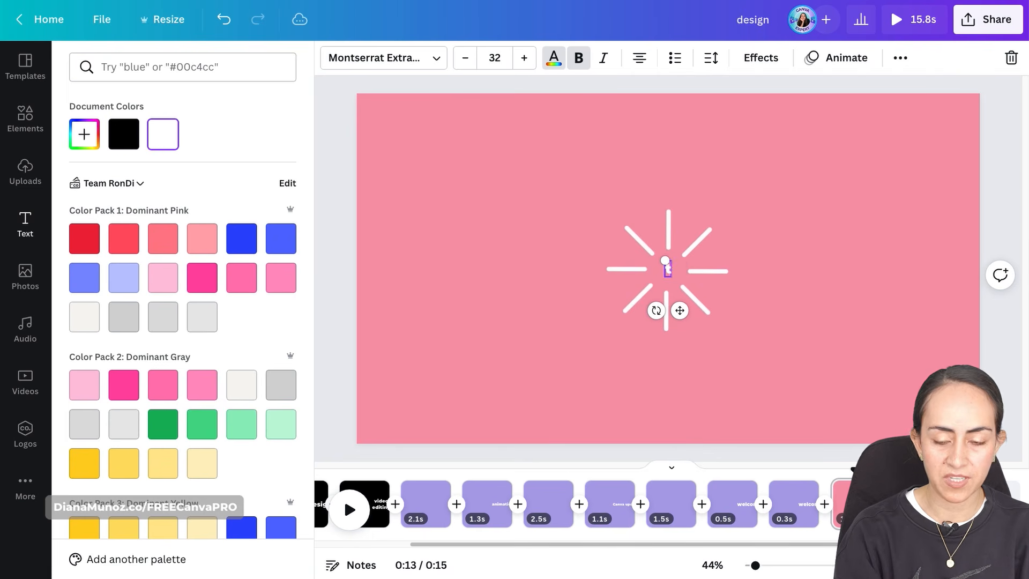
type("o our channel")
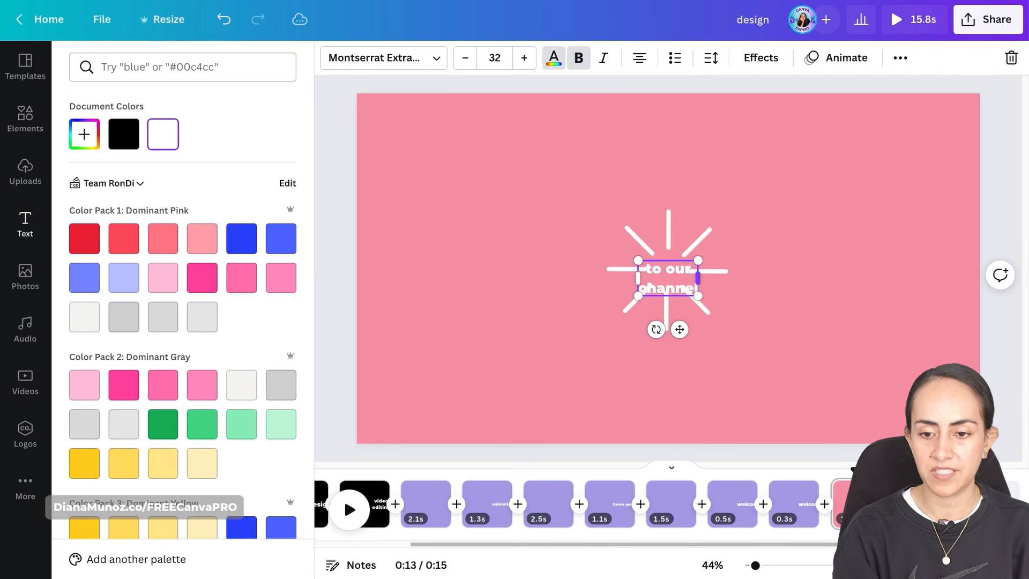
Scale the "to our channel" heading up to size 73.7 with 1.09 line spacing, centred on the page
left_click_drag(697, 260, 739, 253)
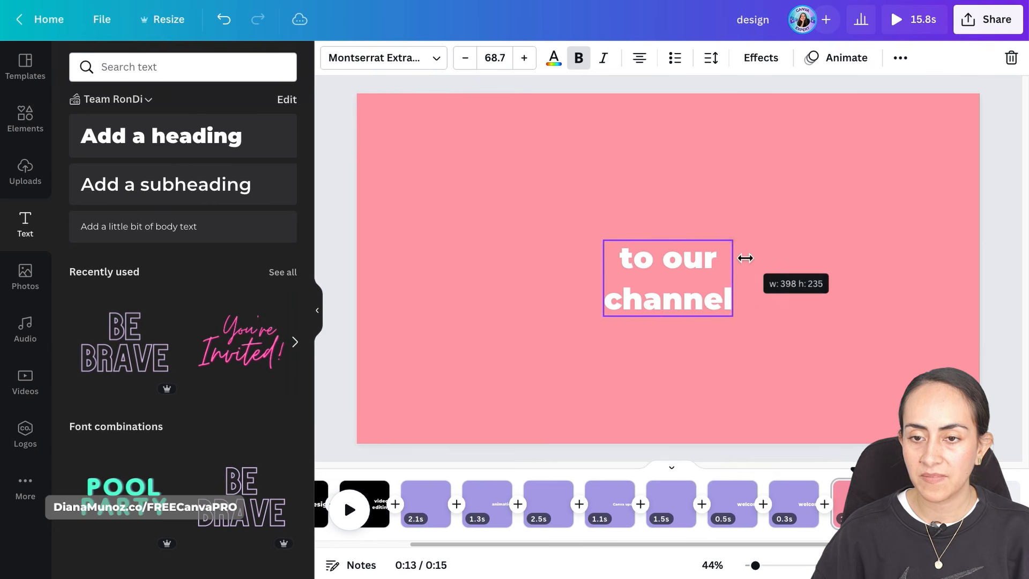
left_click(711, 59)
left_click(803, 167)
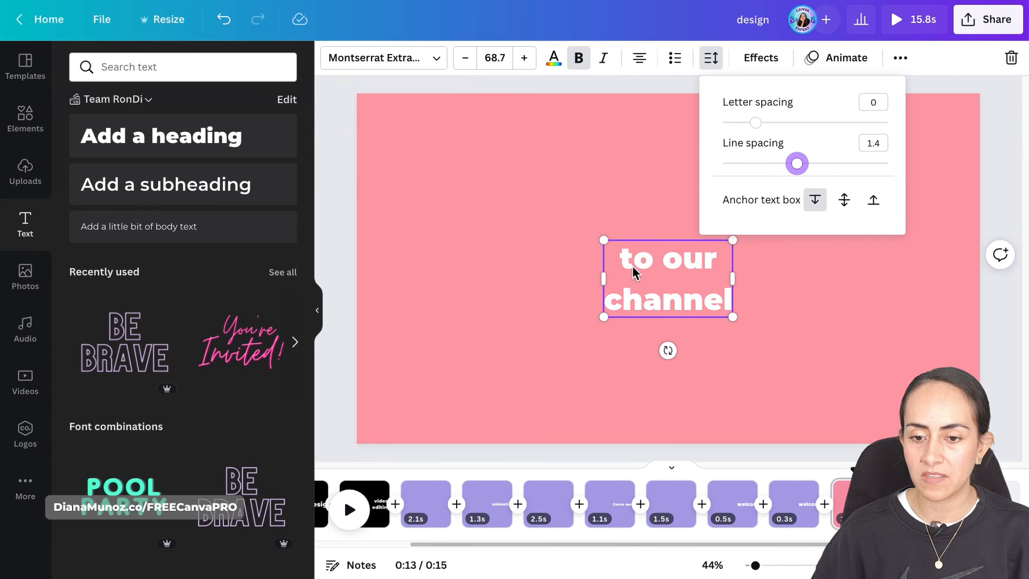
mouse_move(795, 171)
left_mouse_down()
mouse_move(768, 169)
mouse_move(776, 175)
left_mouse_up()
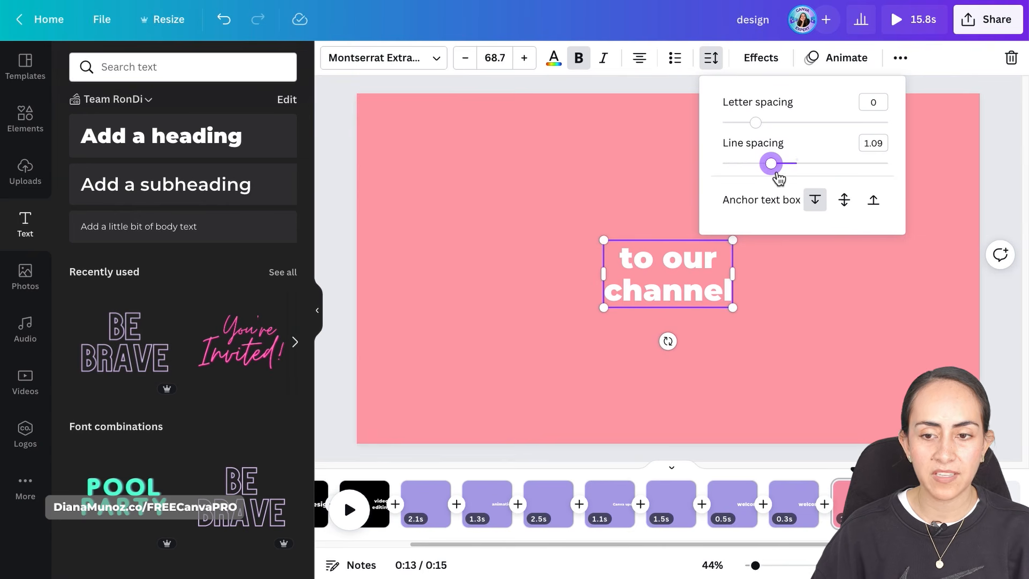
left_click_drag(611, 315, 606, 317)
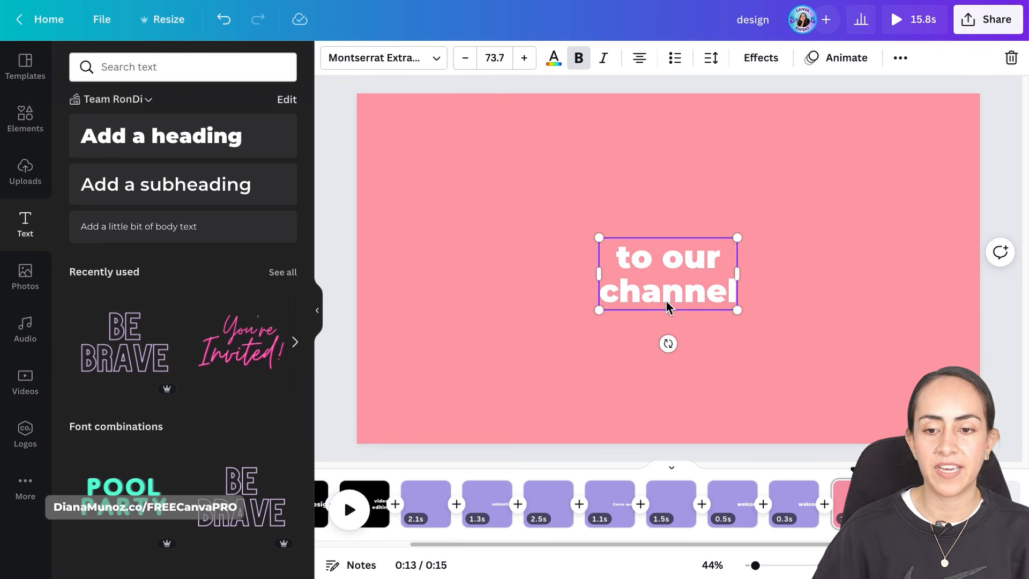
left_click_drag(667, 283, 665, 277)
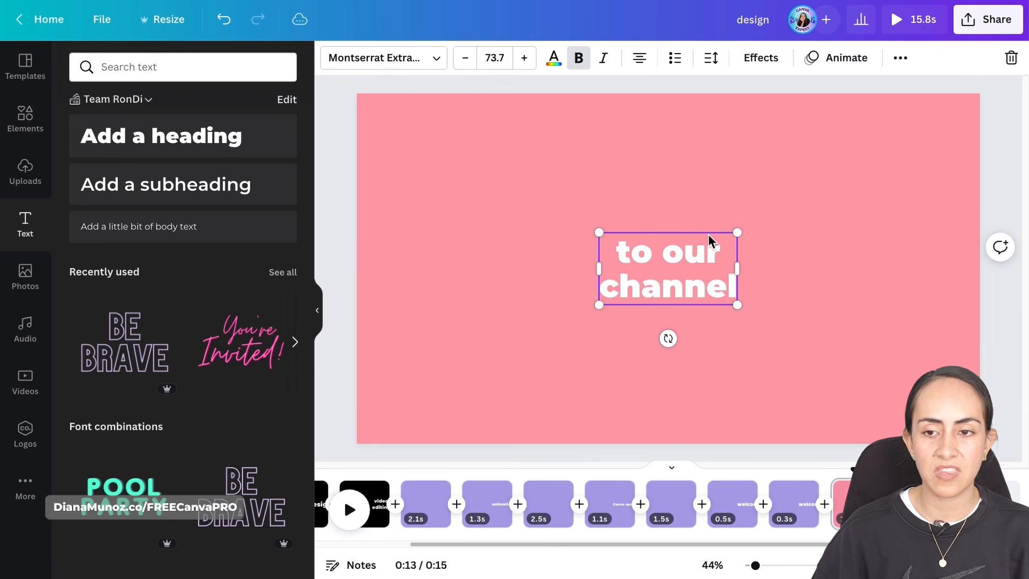
Apply the Breathe text animation to the "to our channel" heading on the pink page
left_click(839, 60)
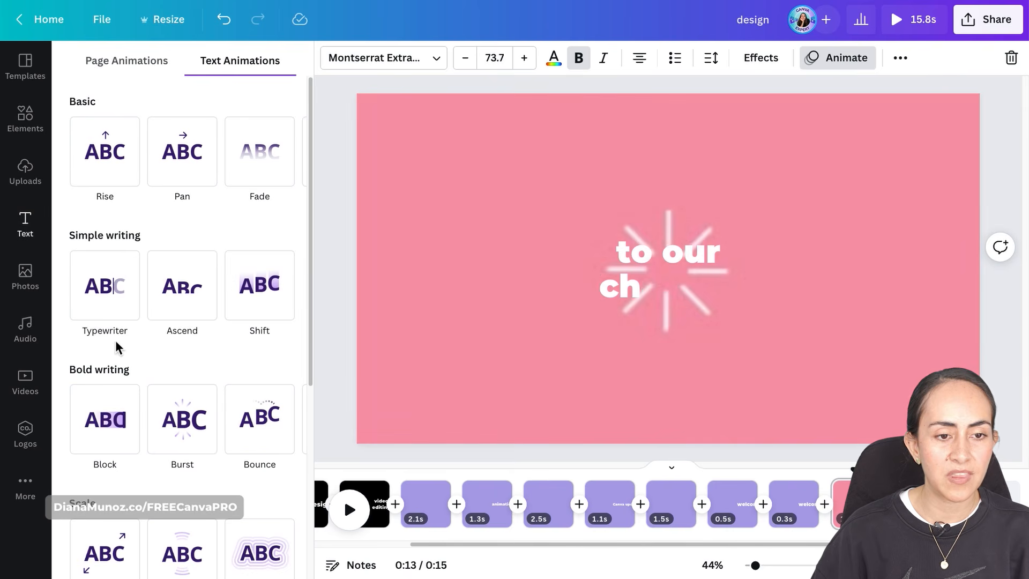
scroll(135, 359, "down", 4)
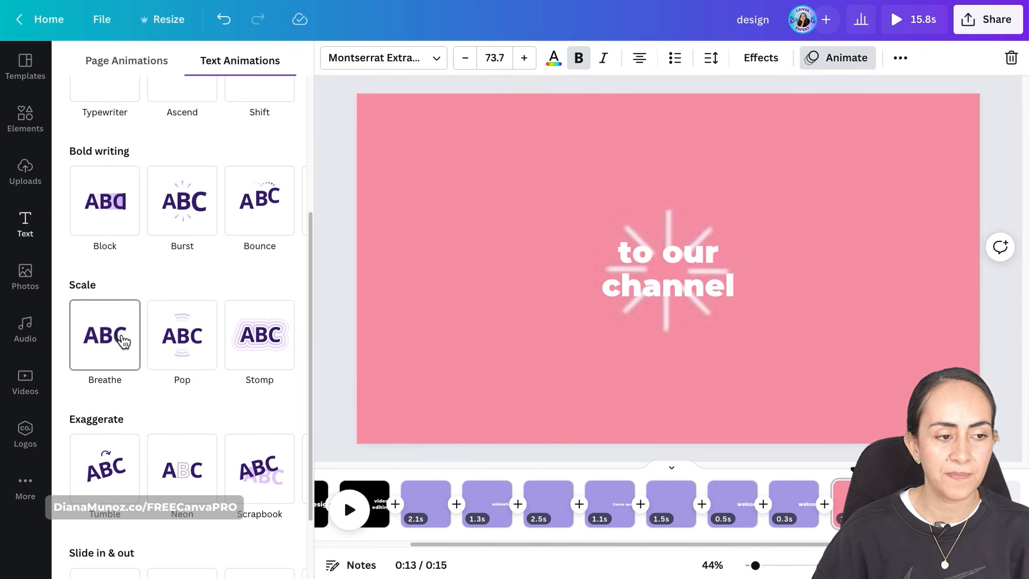
left_click(123, 341)
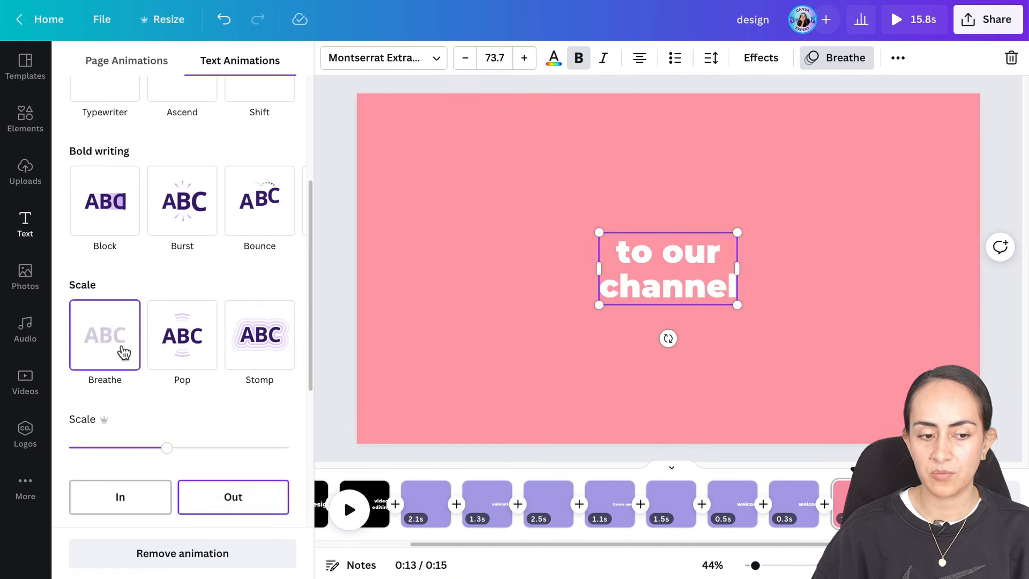
left_click(882, 477)
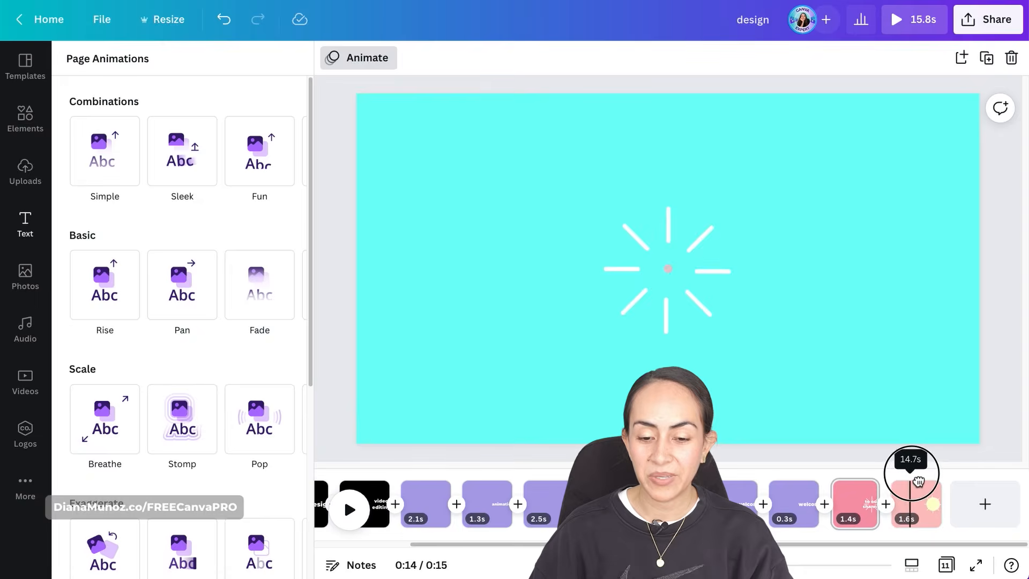
Return the playhead to the start of the design and open the audio library
left_click(540, 494)
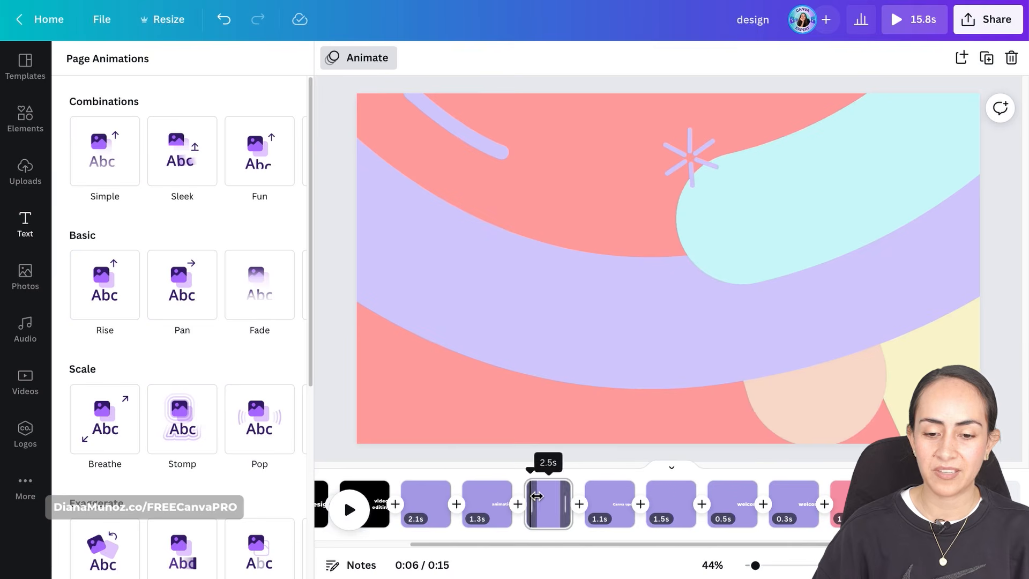
scroll(536, 496, "left", 2)
left_click_drag(639, 471, 383, 484)
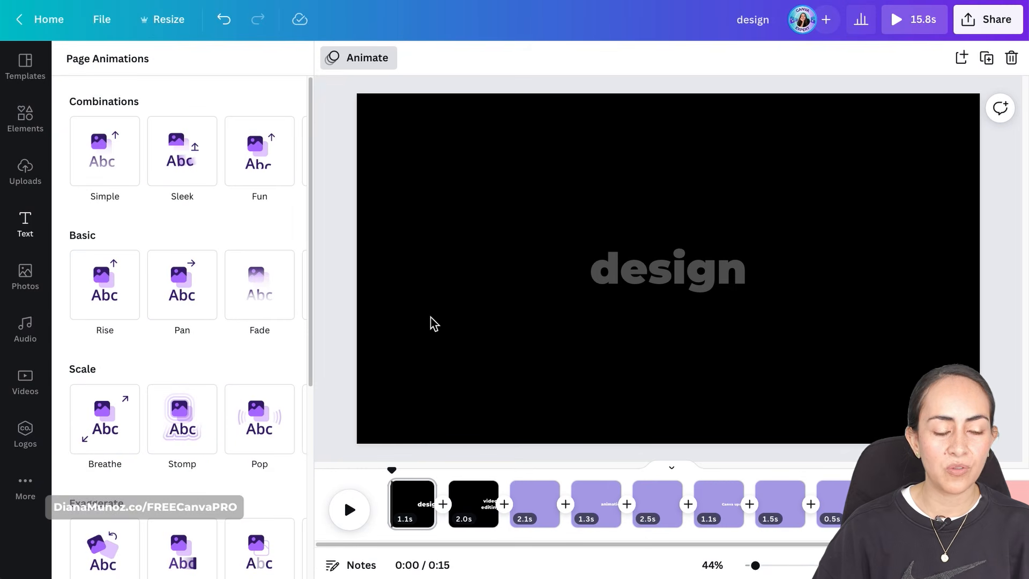
left_click(25, 328)
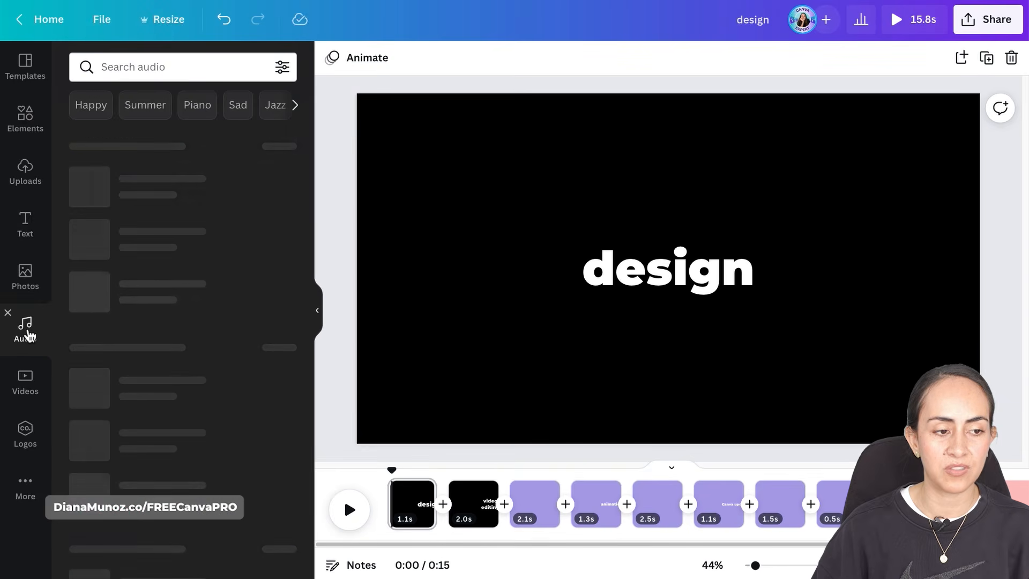
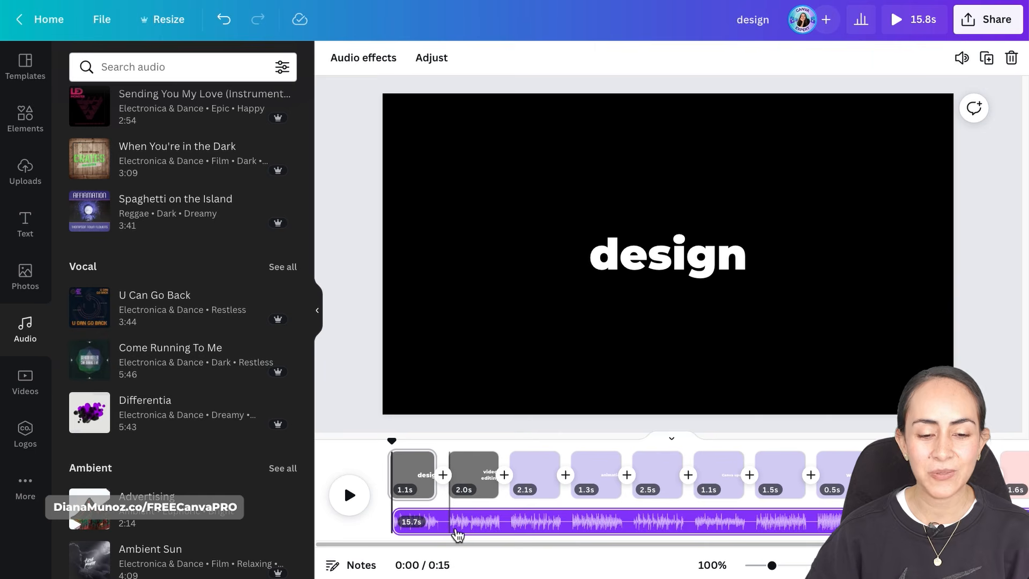
Delete the audio track that starts slightly late and add "U Can Go Back" from the very beginning of the timeline
mouse_move(396, 445)
left_mouse_down()
mouse_move(383, 443)
mouse_move(414, 449)
mouse_move(375, 444)
mouse_move(387, 445)
left_mouse_up()
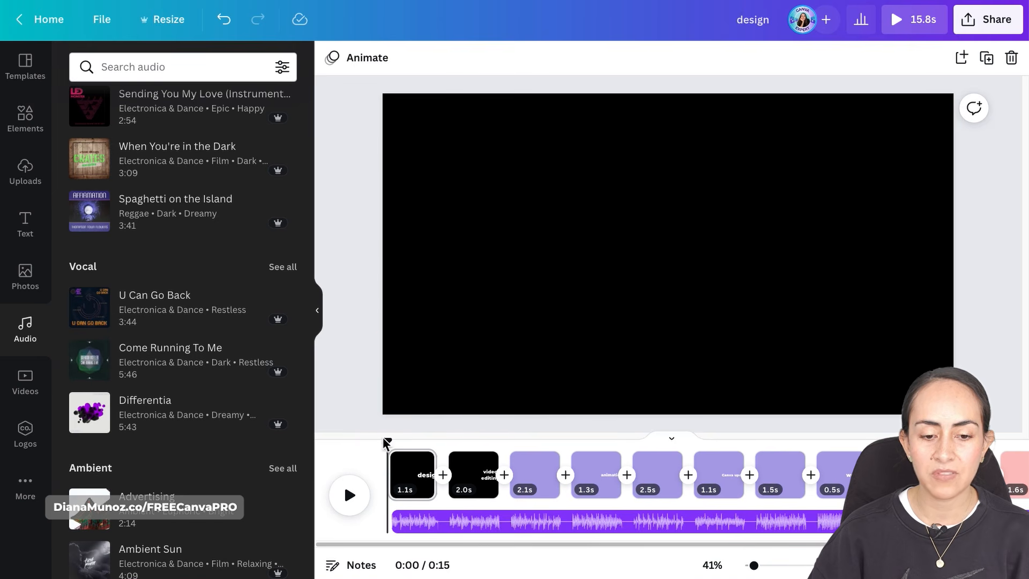
left_click(494, 524)
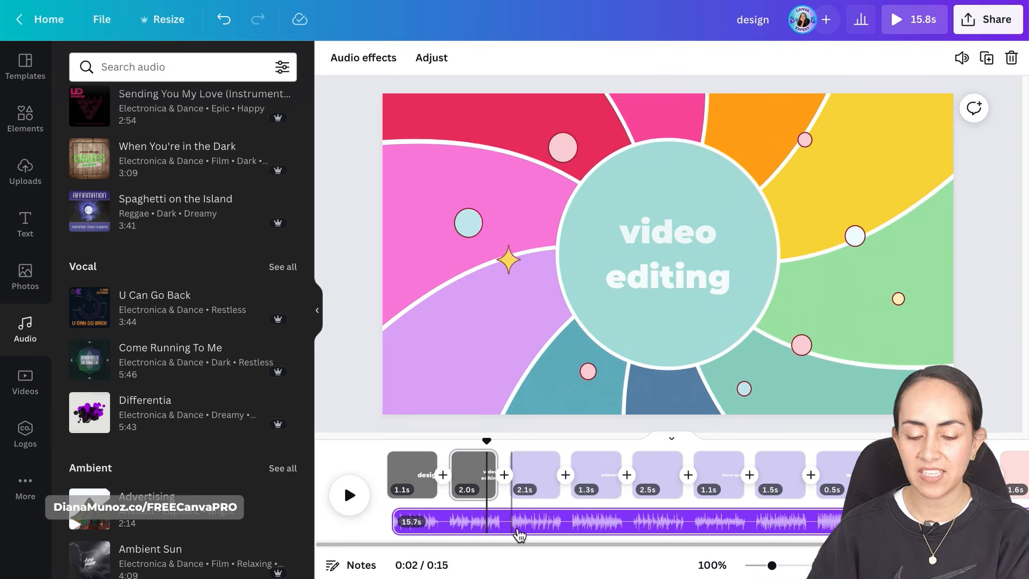
left_click_drag(487, 444, 385, 476)
left_click(434, 526)
key("Delete")
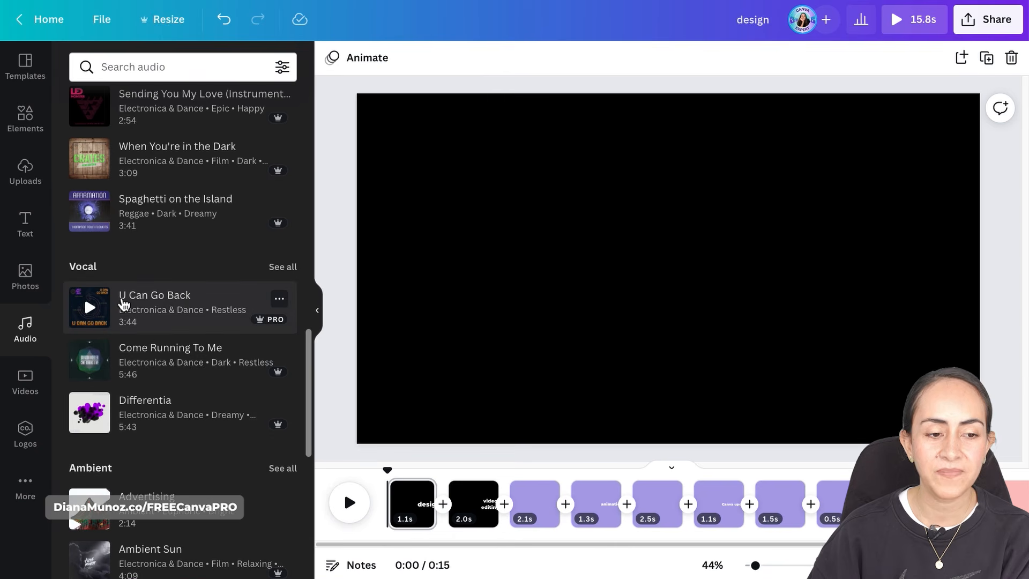
left_click(188, 308)
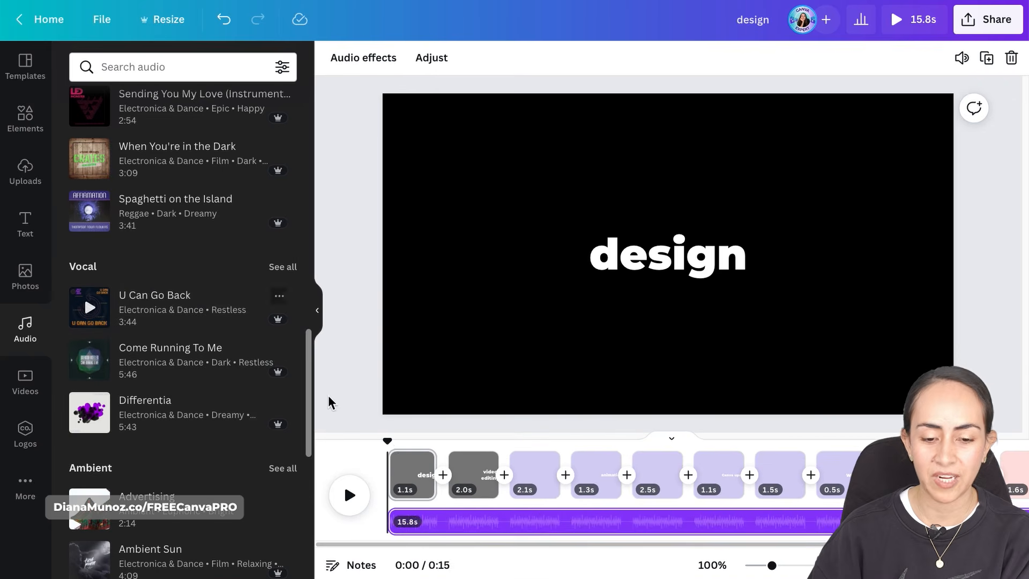
left_click(388, 441)
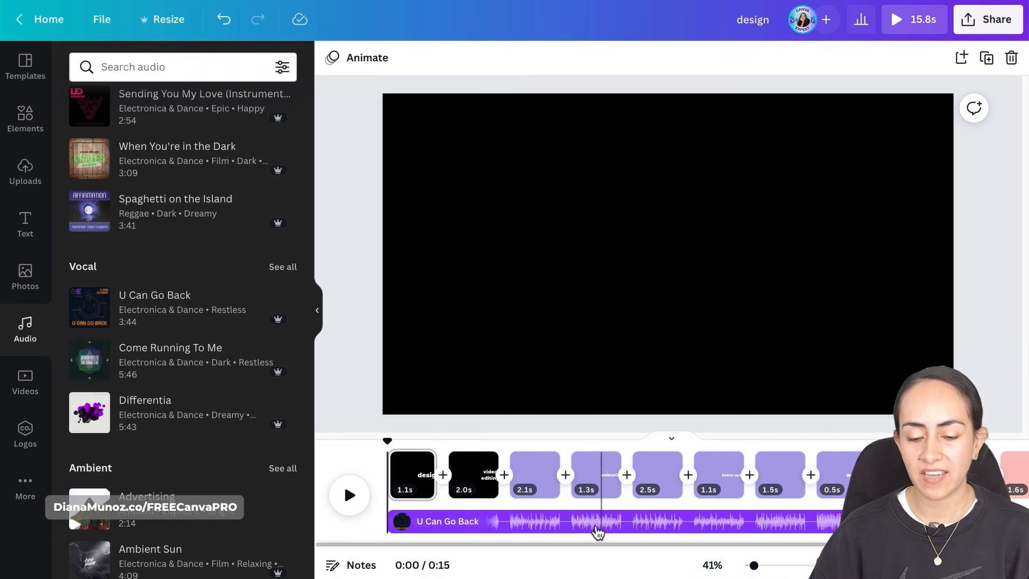
Set the "U Can Go Back" track's fade in and fade out to 0.5 s each
left_click(565, 531)
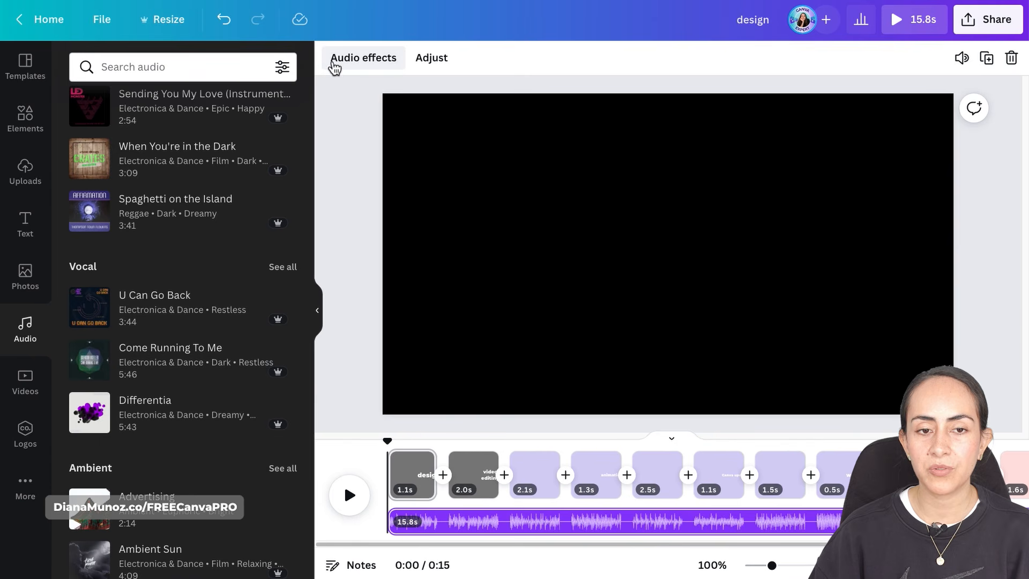
left_click(364, 63)
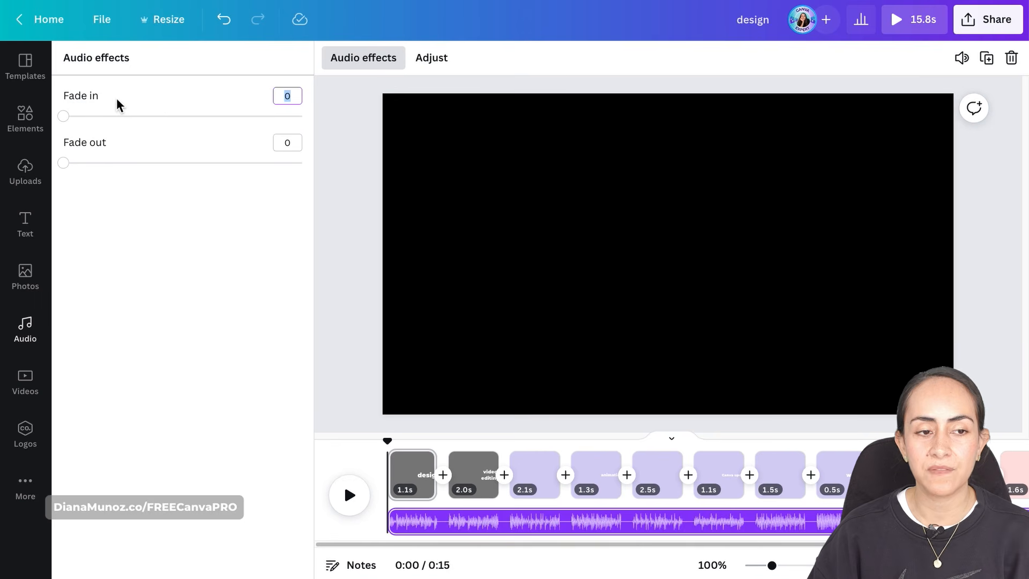
left_click_drag(75, 119, 93, 122)
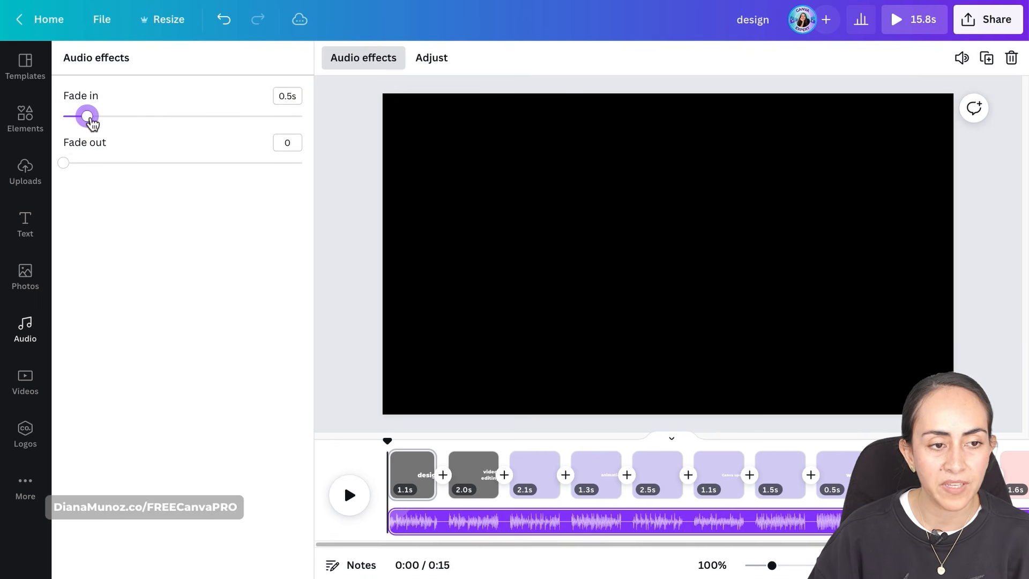
left_click_drag(63, 163, 91, 166)
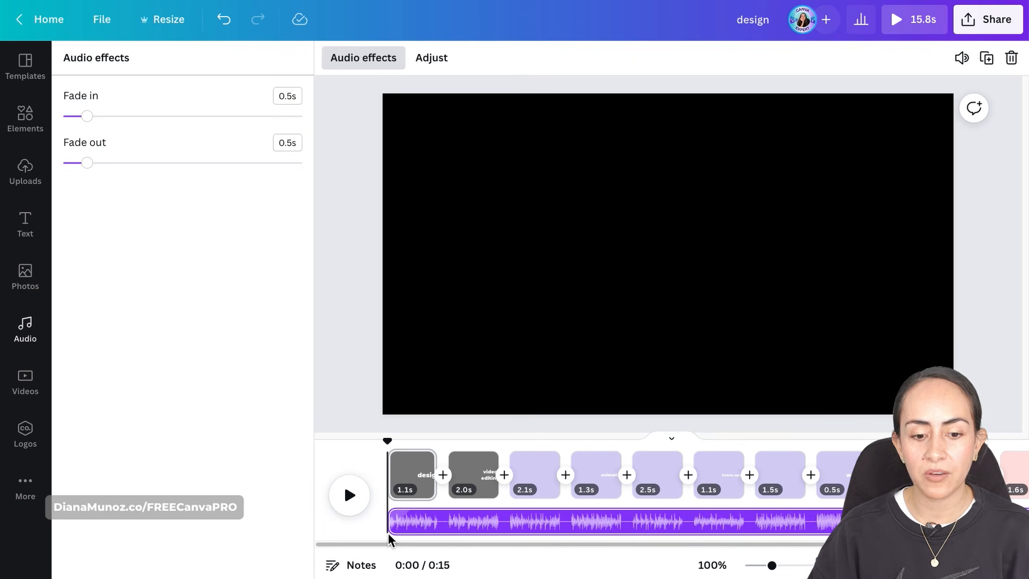
left_click(455, 522)
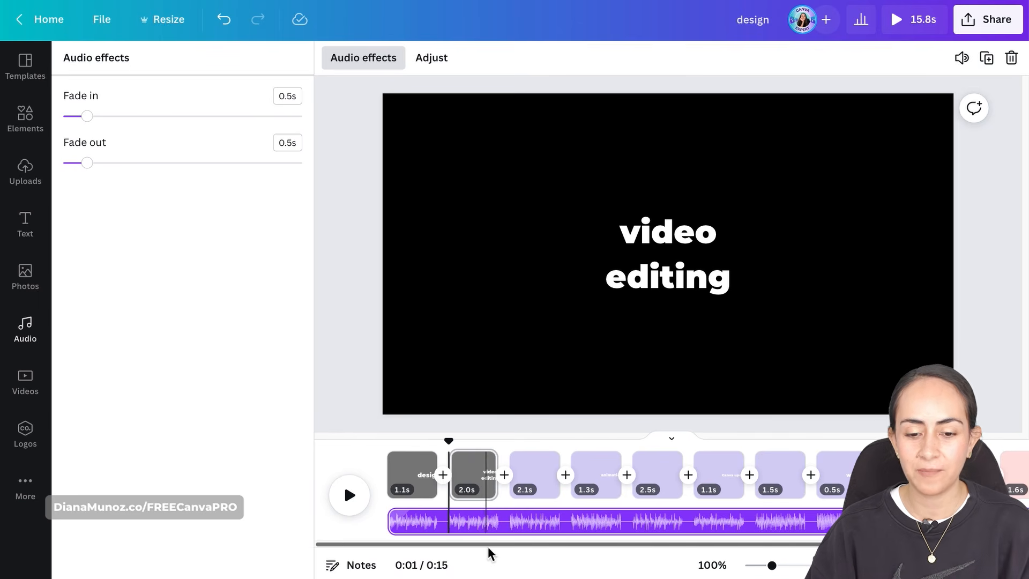
left_click_drag(488, 544, 620, 545)
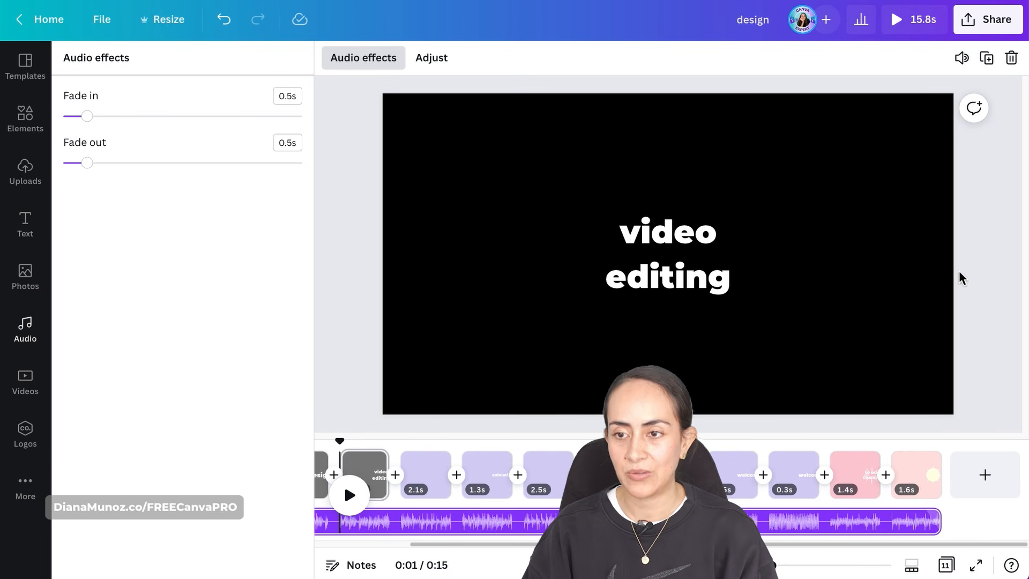
left_click_drag(794, 546, 715, 552)
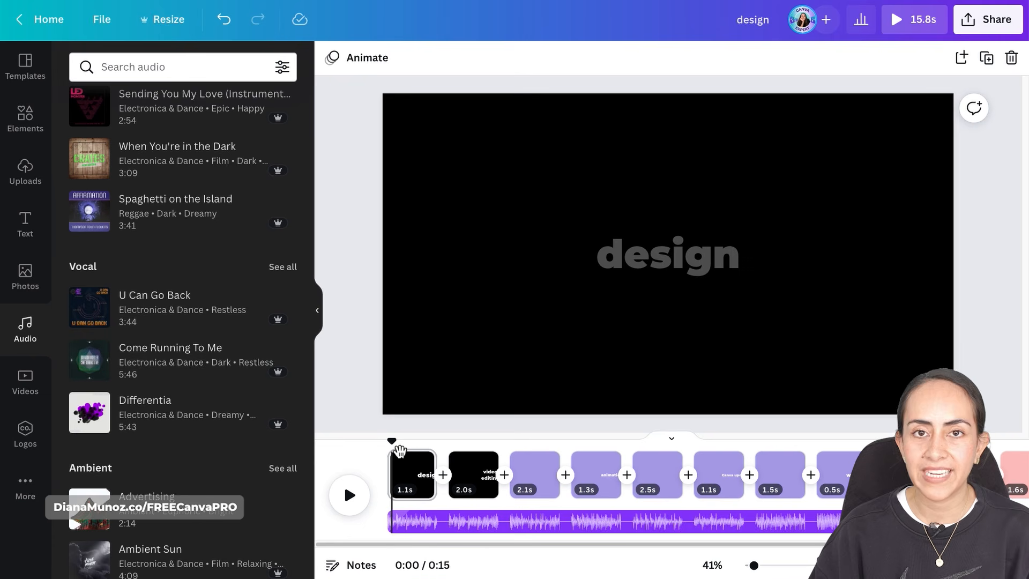
Add a 0.5-second Circle Wipe transition between the "video editing" page and the following purple page, and preview it in the timeline
left_click_drag(399, 450, 477, 439)
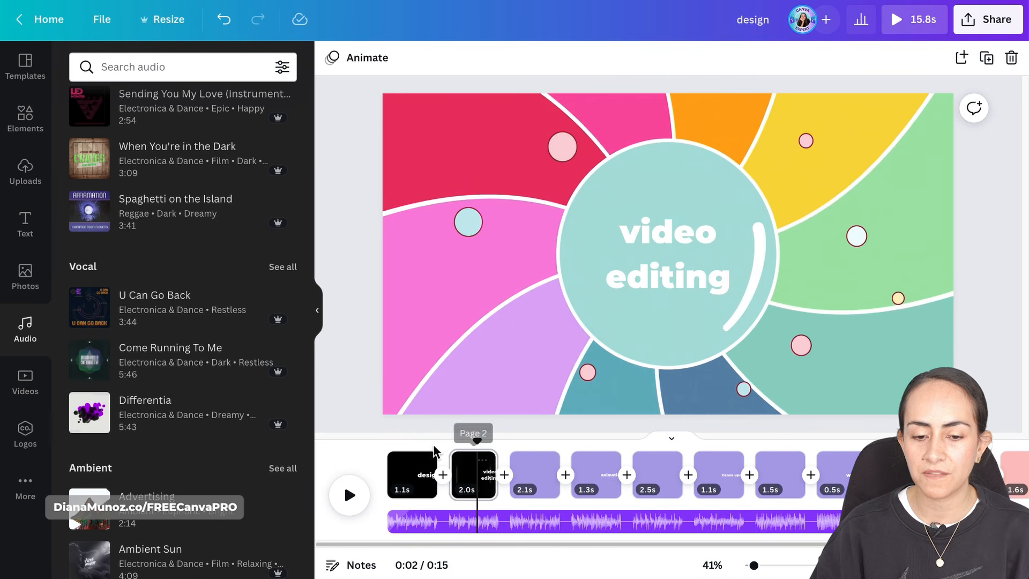
left_click_drag(477, 439, 518, 437)
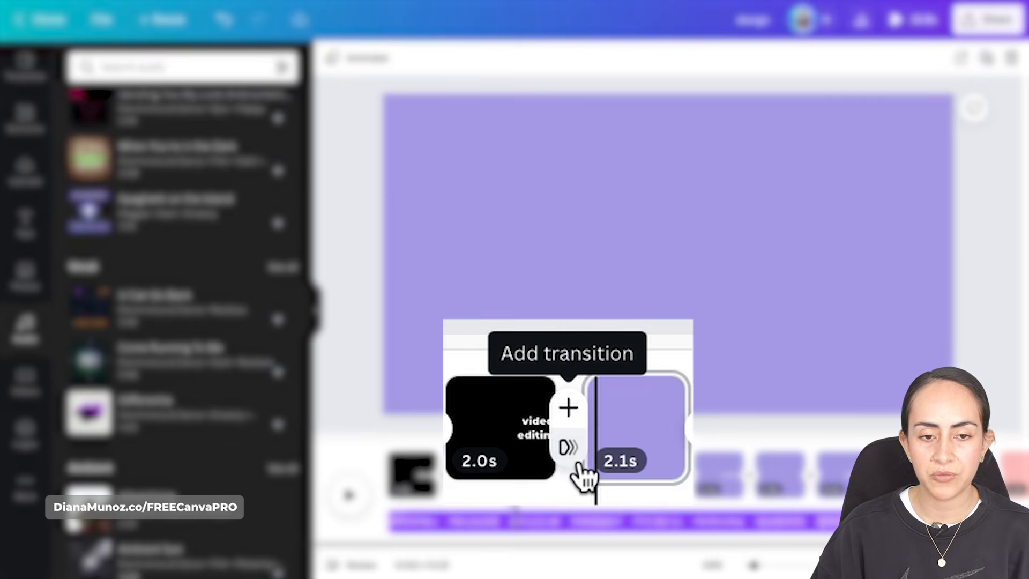
left_click(569, 428)
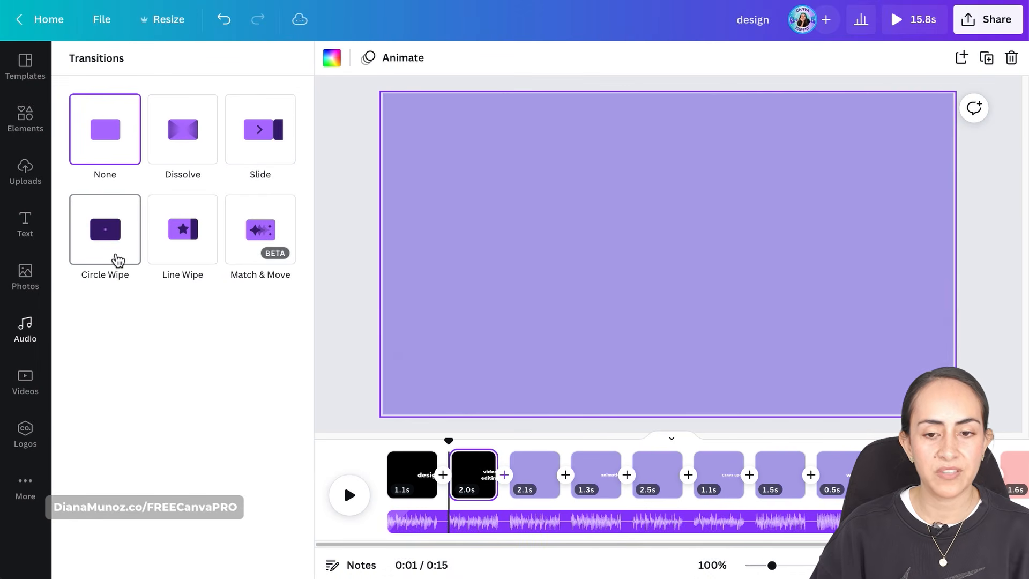
left_click(114, 258)
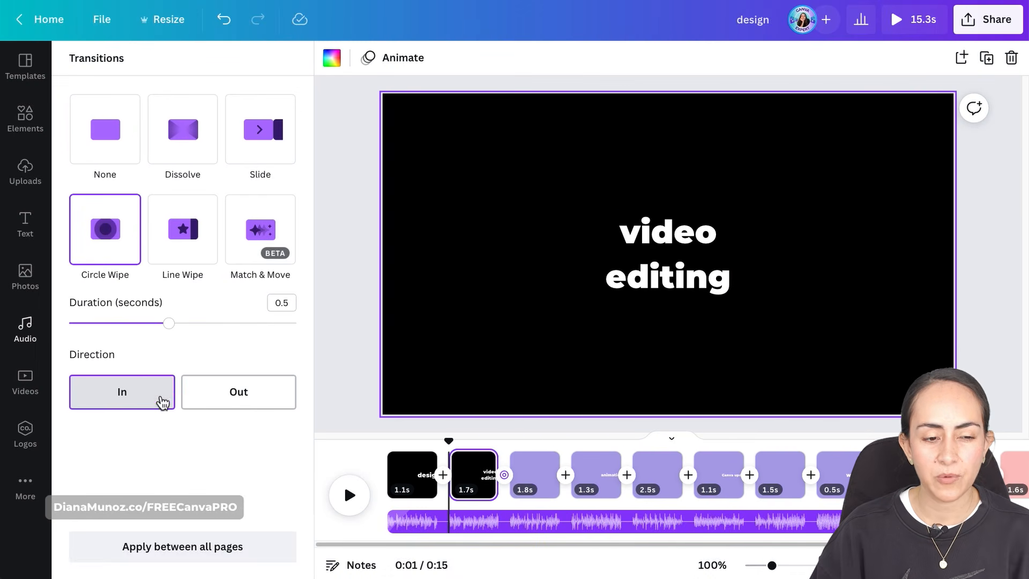
left_click_drag(455, 446, 487, 447)
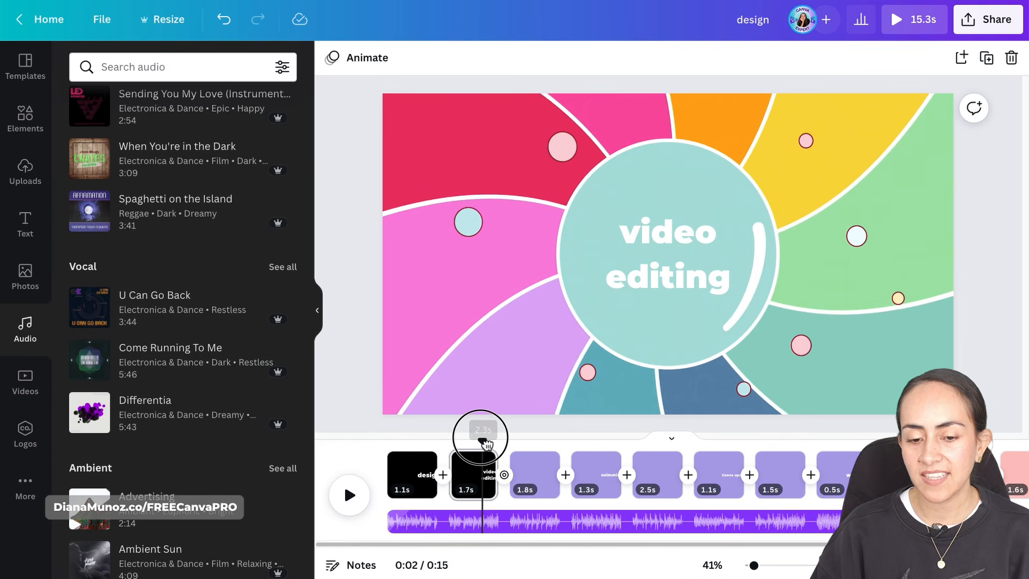
left_click_drag(495, 444, 521, 458)
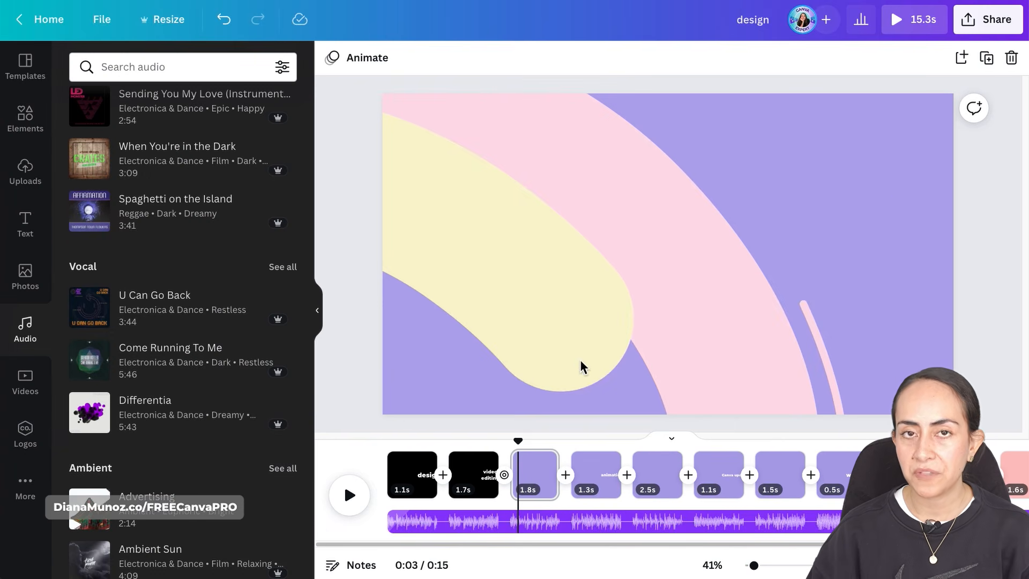
left_click_drag(506, 441, 745, 454)
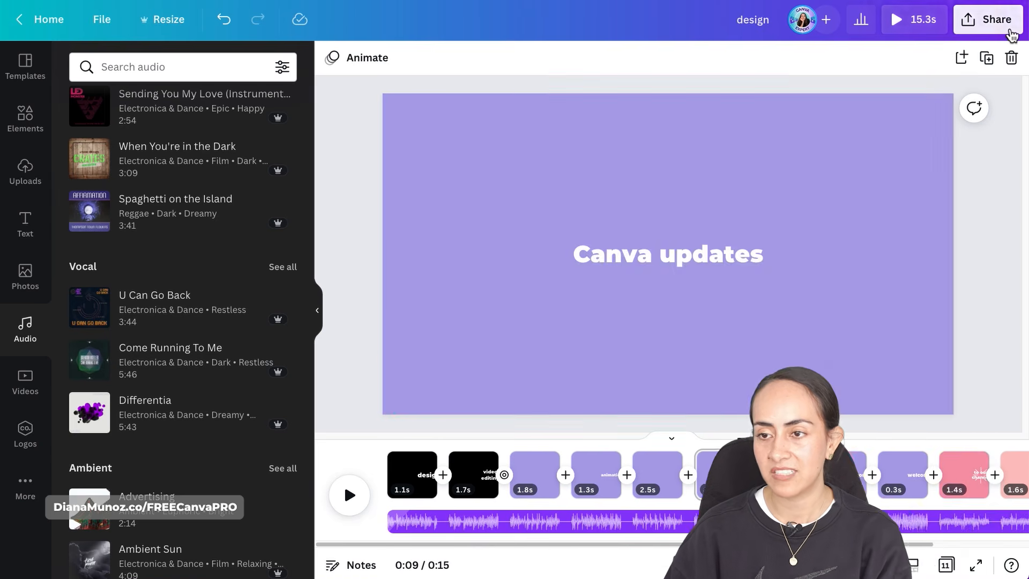
Open the download settings for all 11 pages as MP4 Video and proceed to connecting social accounts
left_click(1001, 21)
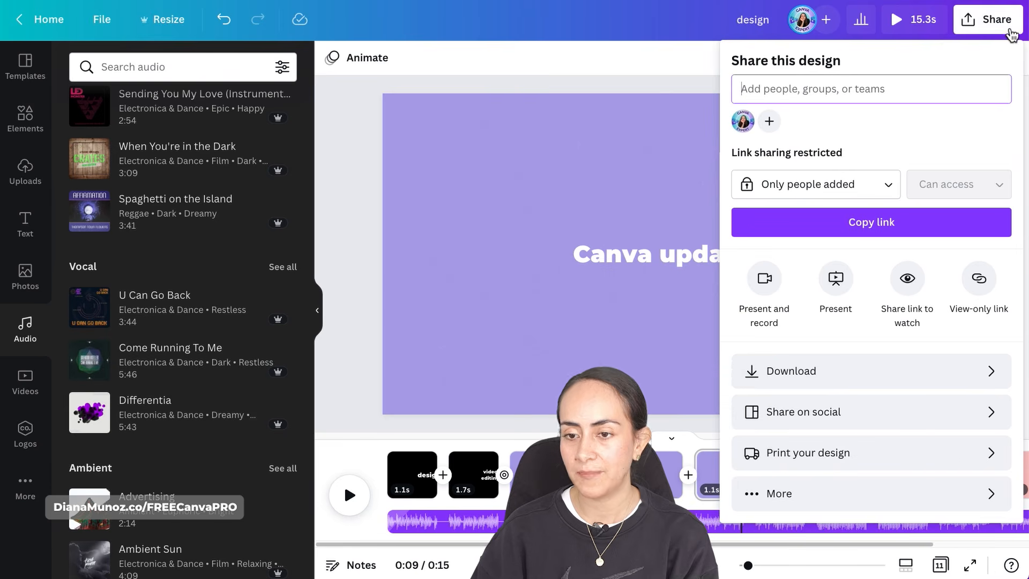
left_click(936, 386)
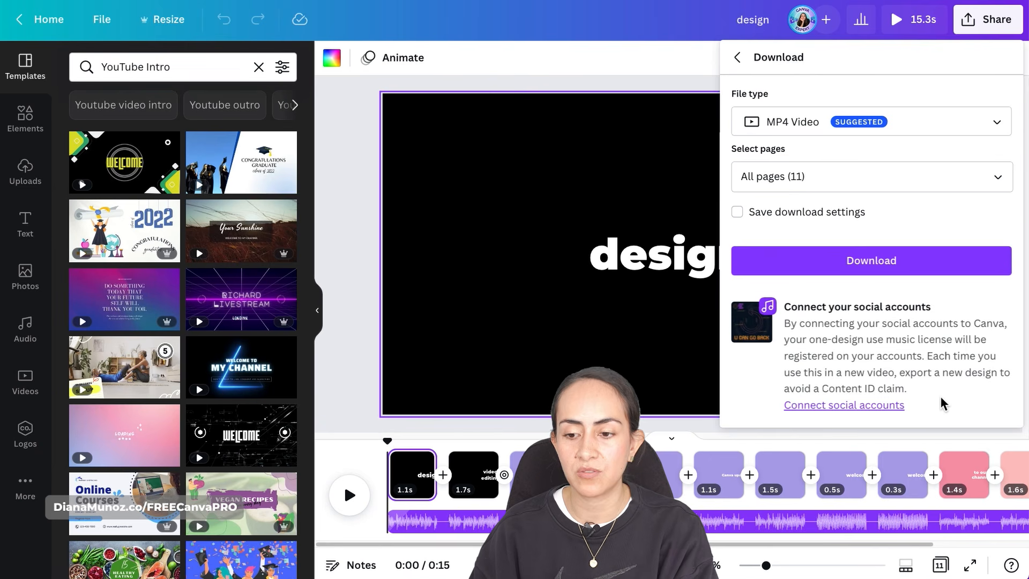
left_click(895, 410)
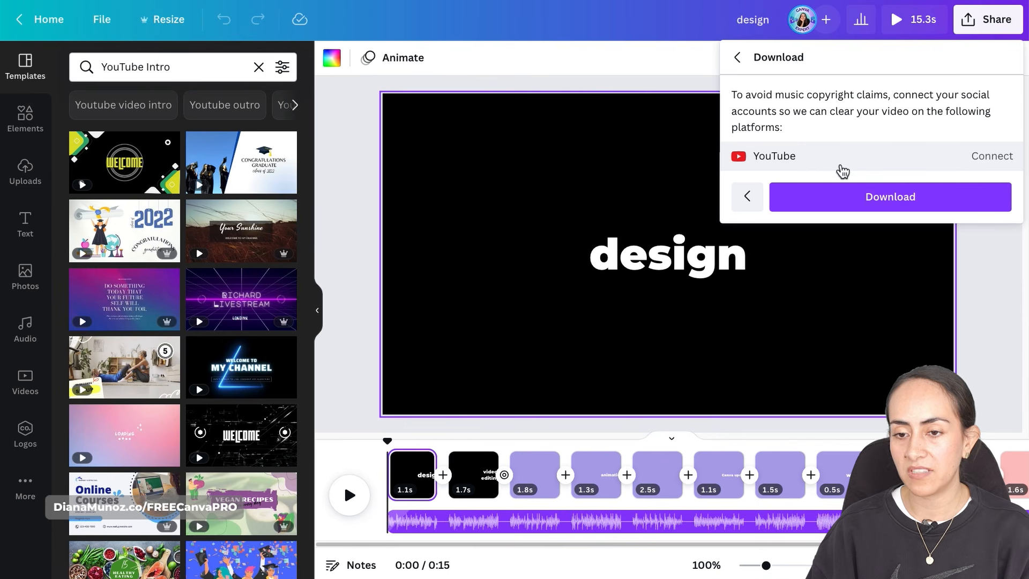
Connect the Design with Canva YouTube channel through its Google account to clear the music, and download the video
left_click(1010, 159)
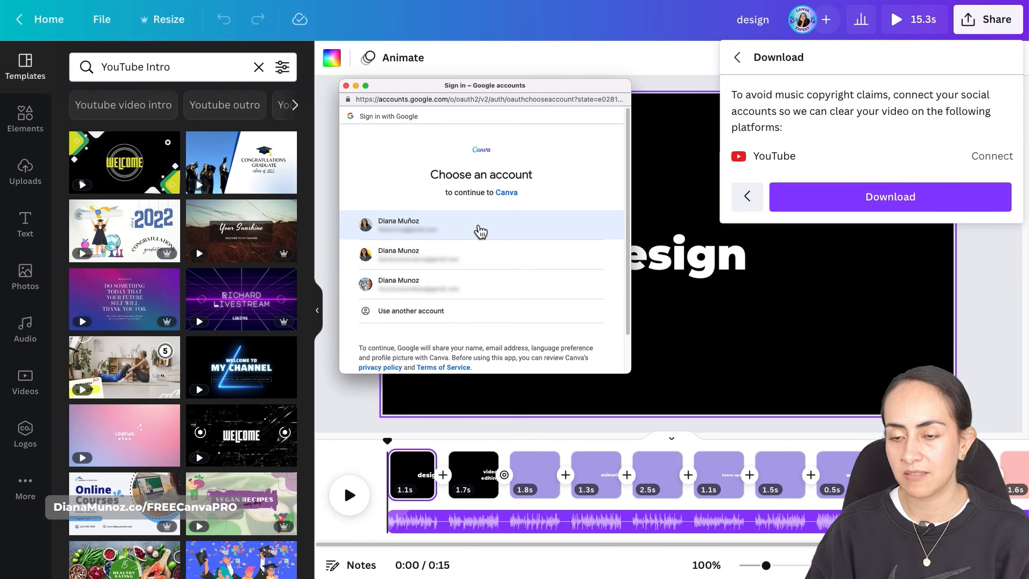
left_click(571, 229)
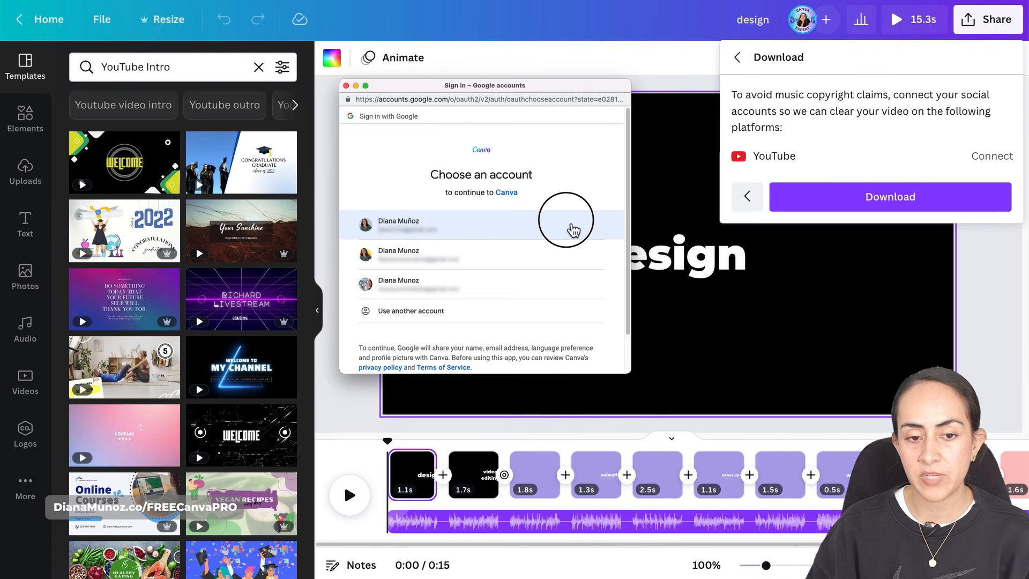
left_click(548, 283)
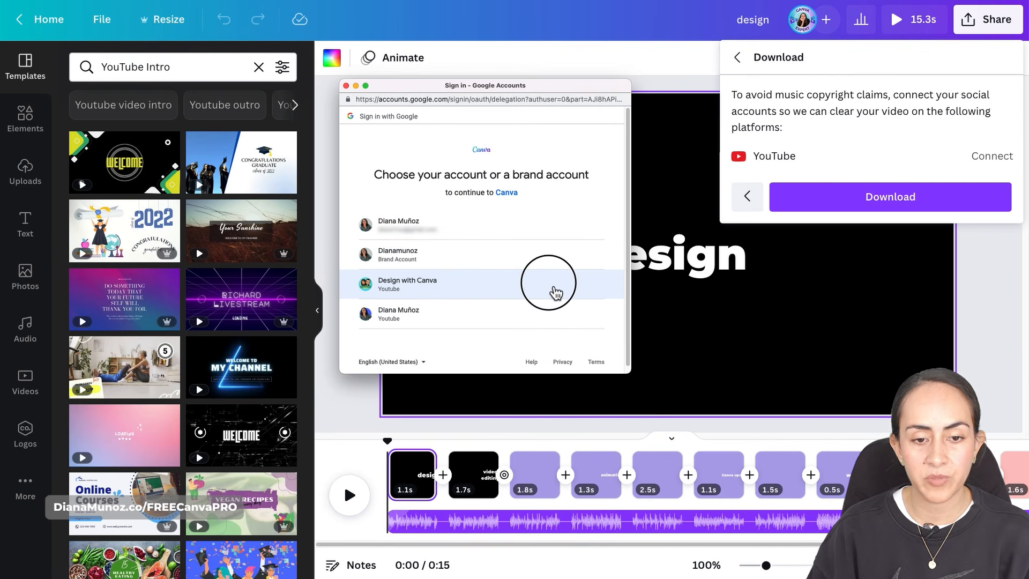
left_click(560, 349)
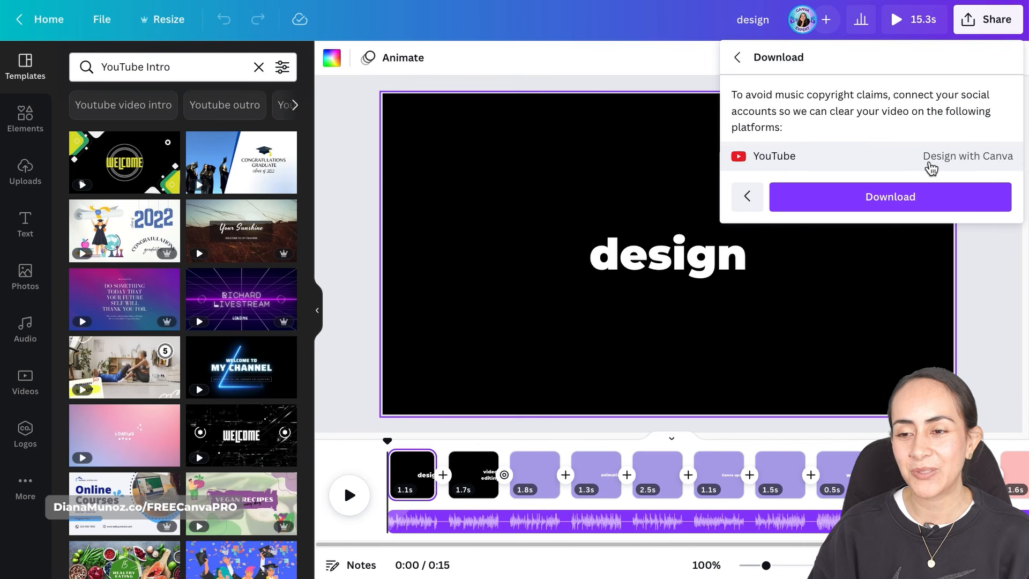
left_click(874, 203)
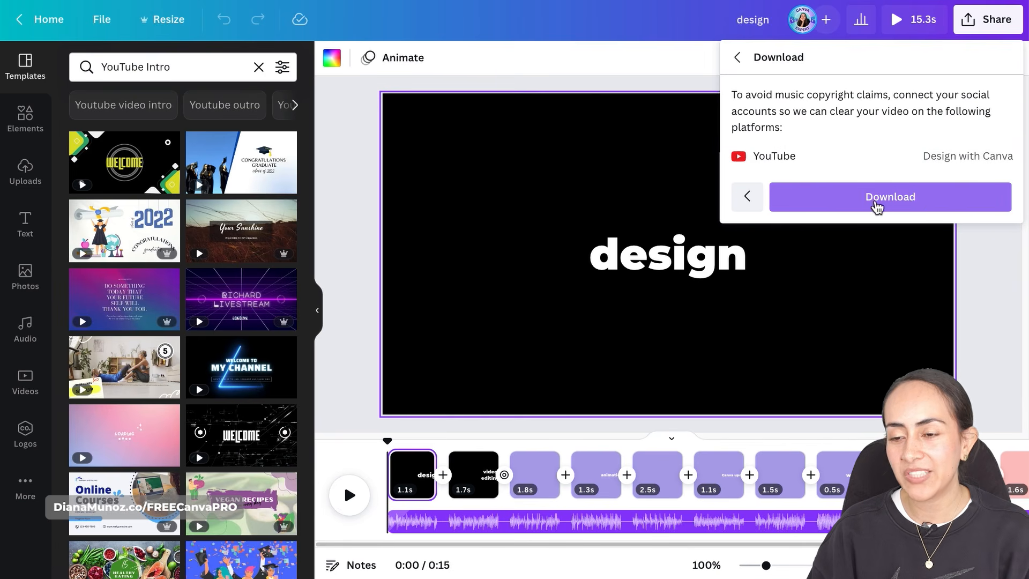
left_click(913, 203)
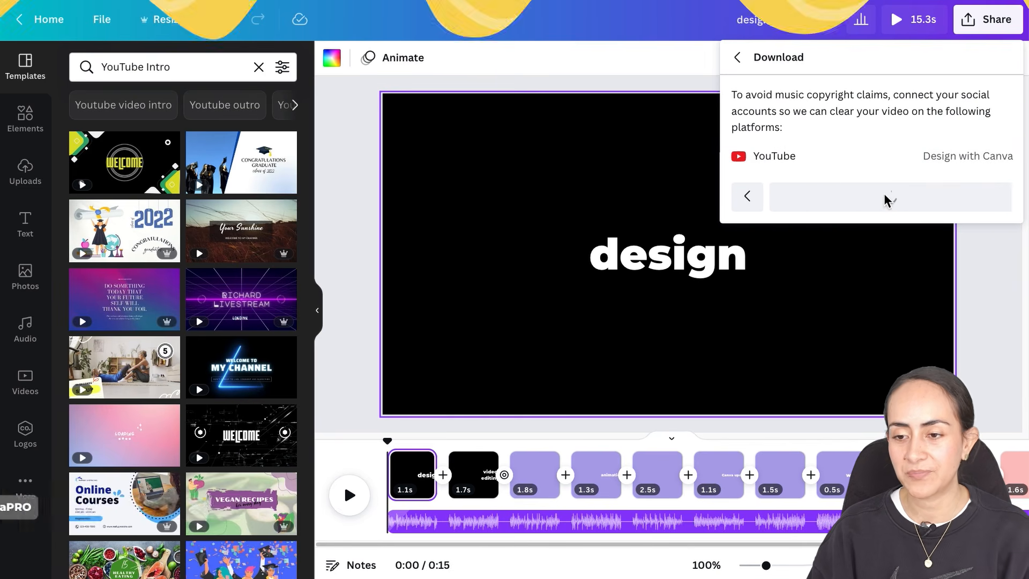